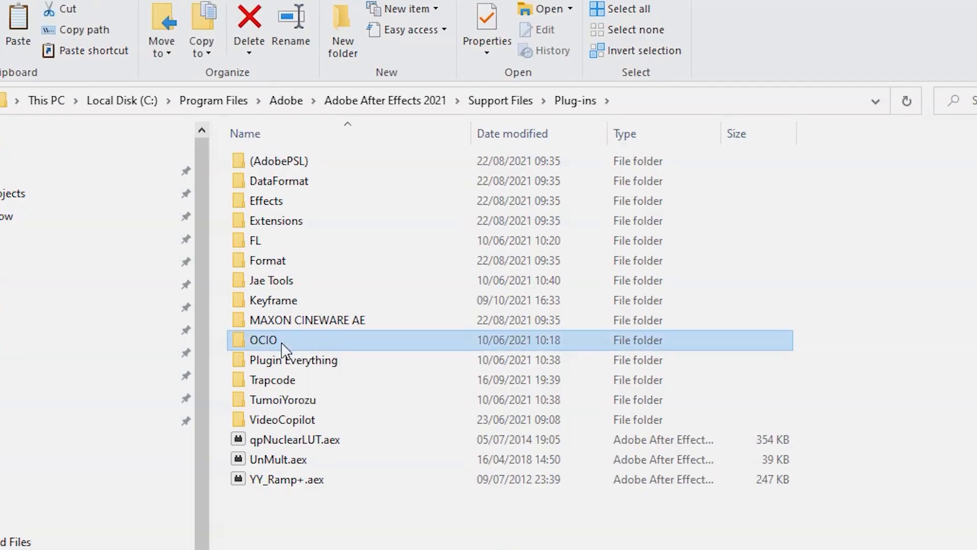
- Open the OCIO folder in the After Effects Plug-ins directory to reveal OpenColorIO.aex
{"action": "double_click", "coordinate": [268, 342]}
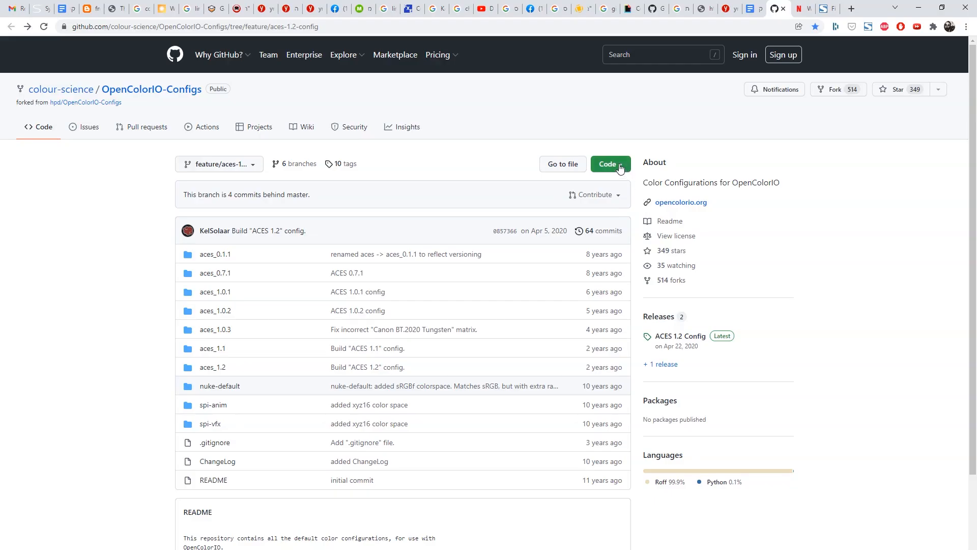
- Download and save the repository as OpenColorIO-Configs-feature-aces-1.2-config.zip
{"action": "left_click", "coordinate": [615, 166]}
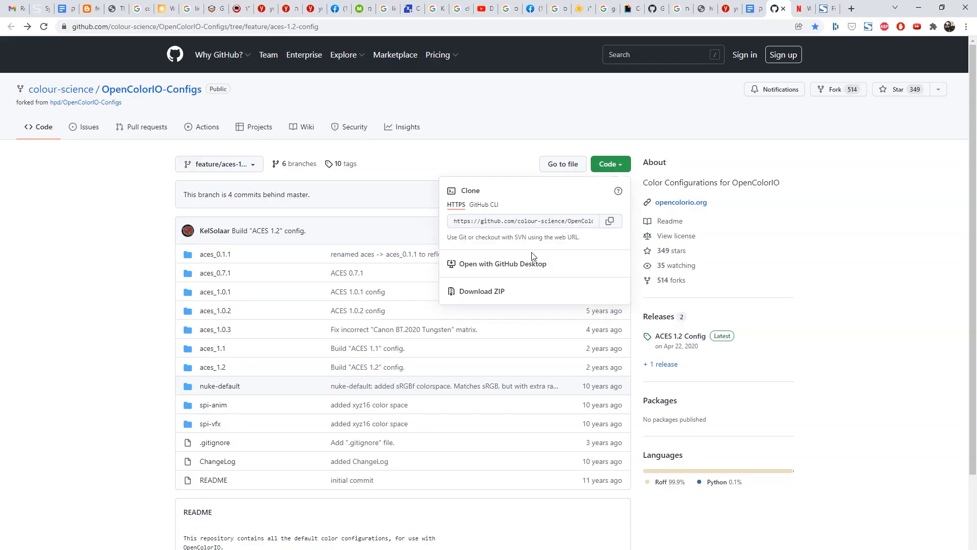
{"action": "left_click", "coordinate": [481, 293]}
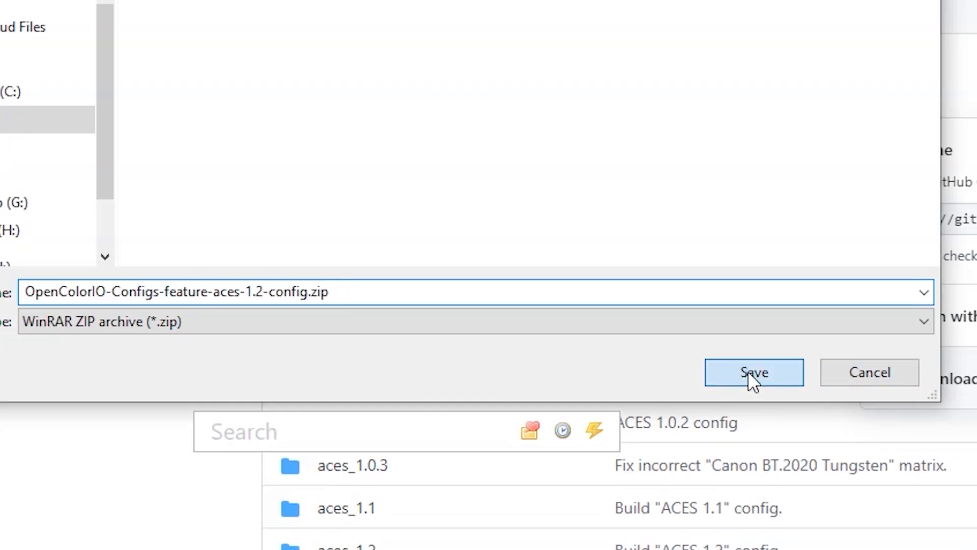
{"action": "left_click", "coordinate": [748, 376]}
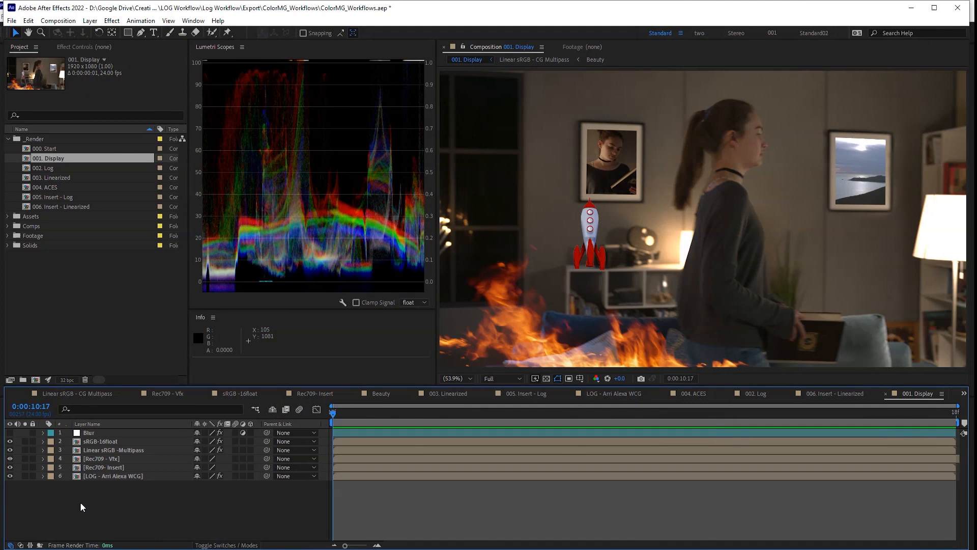
- Activate the Project panel to reach 000. Start in the _Render folder
{"action": "left_click", "coordinate": [65, 377]}
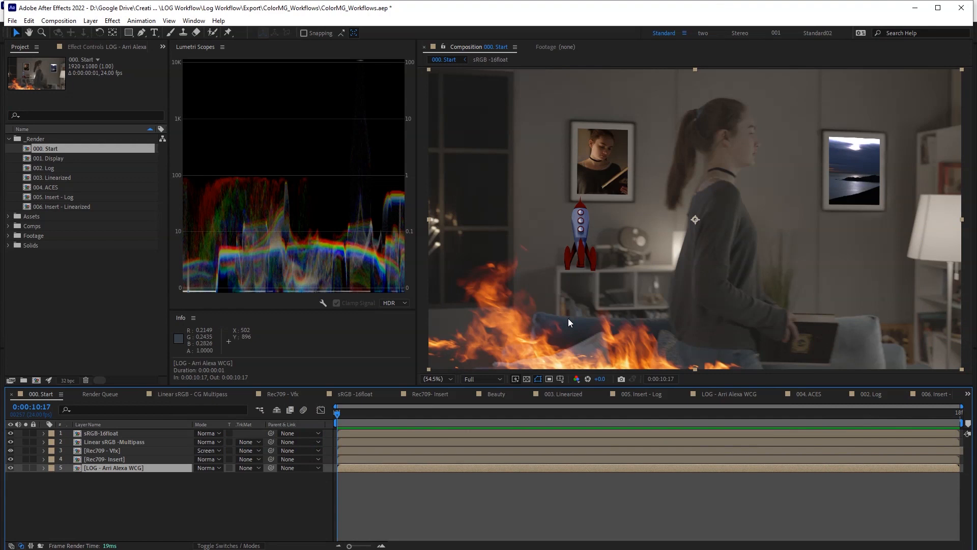
- Solo the log plate, insert and fire layers in turn, ending with Linear sRGB -Multipass soloed and selected
{"action": "left_click", "coordinate": [25, 467]}
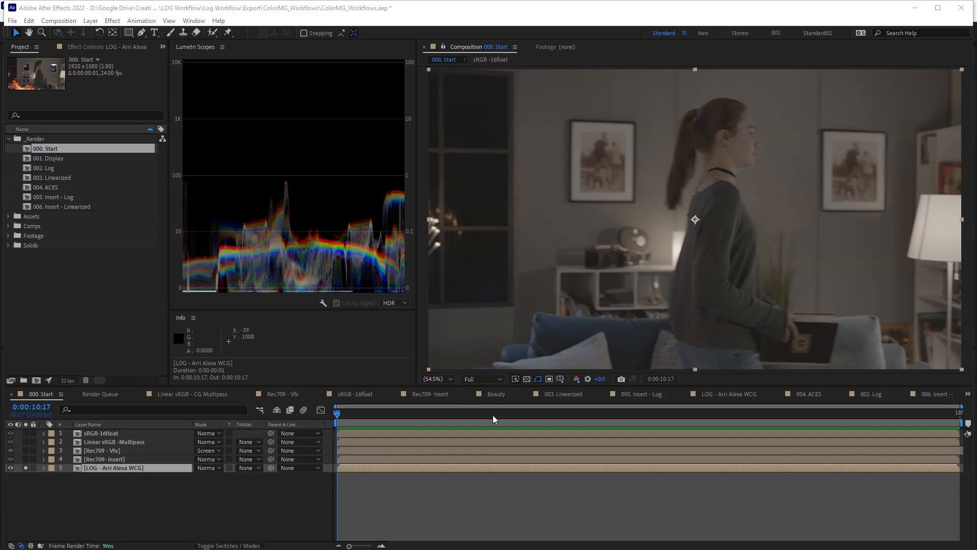
{"action": "left_click", "coordinate": [26, 459]}
{"action": "left_click", "coordinate": [25, 468]}
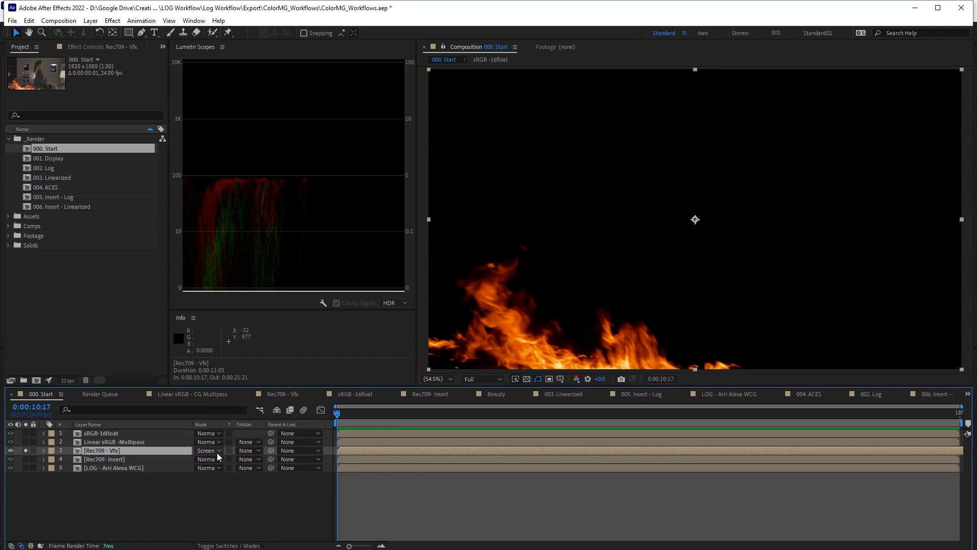
{"action": "left_click", "coordinate": [25, 451]}
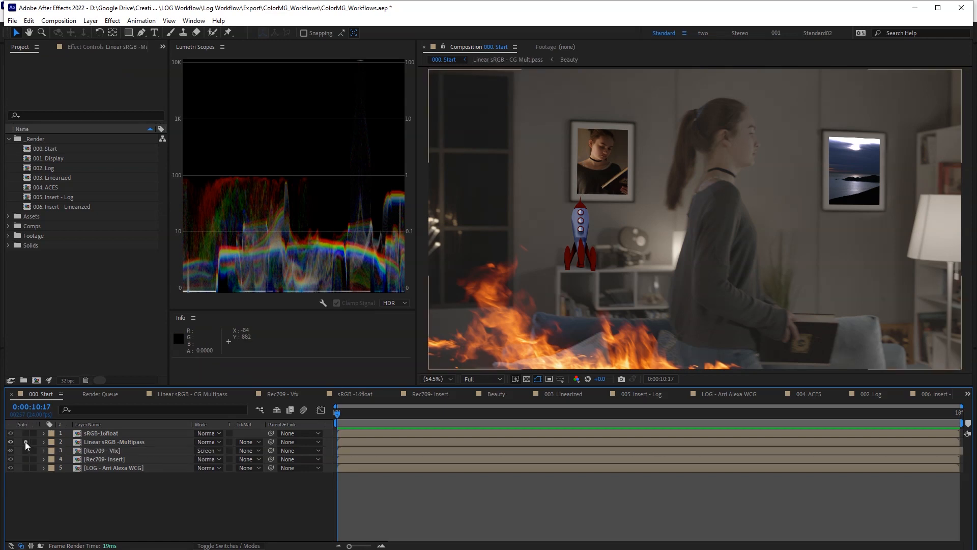
{"action": "left_click", "coordinate": [25, 442]}
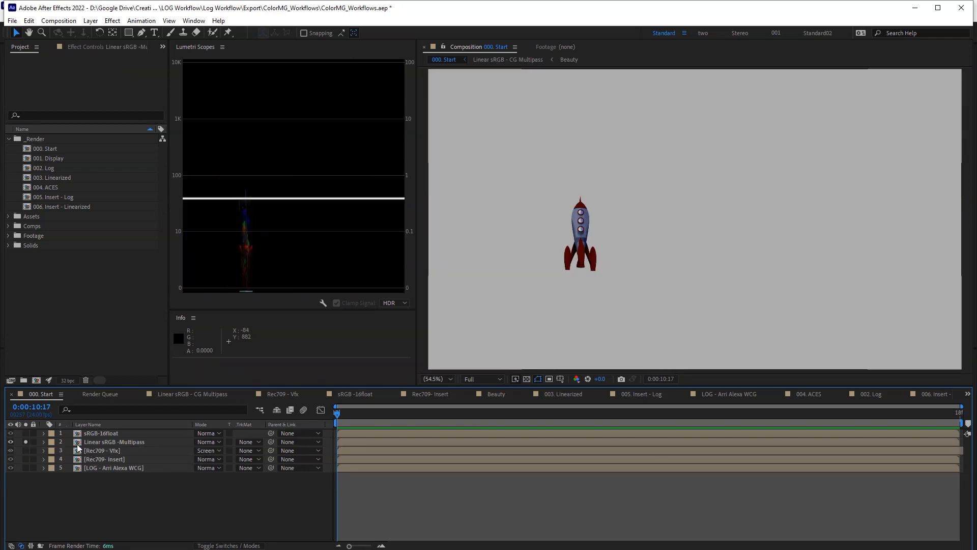
{"action": "left_click", "coordinate": [76, 443]}
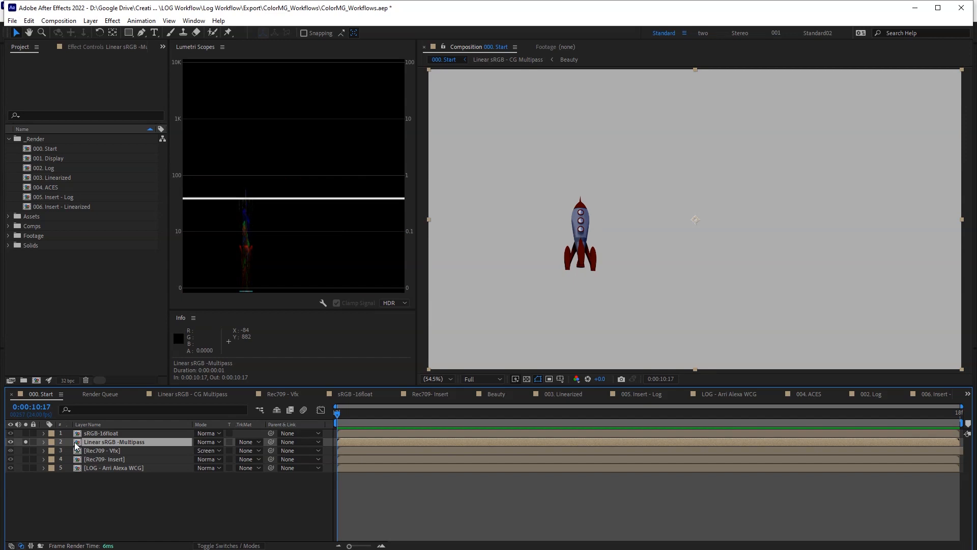
- Open the Linear sRGB - CG Multipass precomp, solo the Diffuse through Object Buffer passes, then unsolo them
{"action": "double_click", "coordinate": [76, 443]}
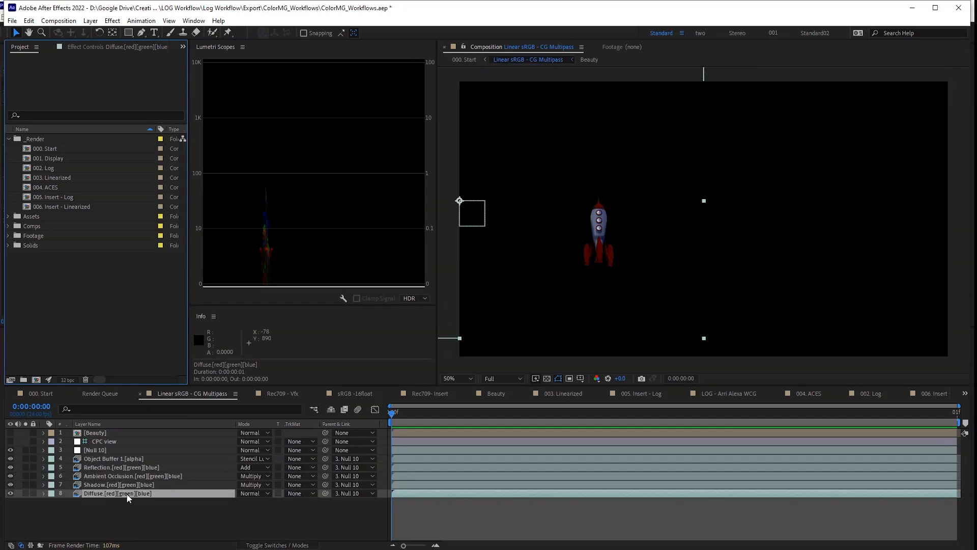
{"action": "left_click", "coordinate": [26, 493]}
{"action": "left_click", "coordinate": [26, 484]}
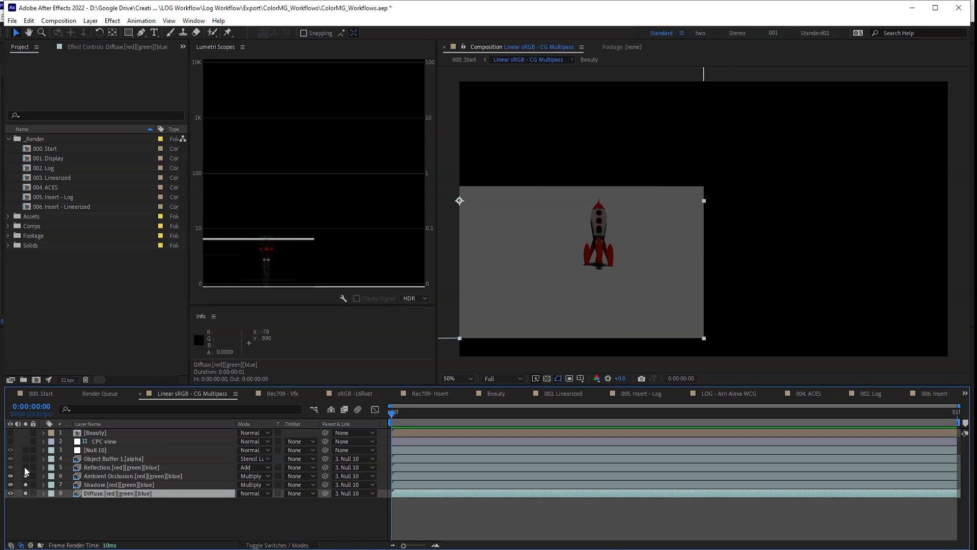
{"action": "left_click", "coordinate": [25, 468]}
{"action": "left_click", "coordinate": [25, 458]}
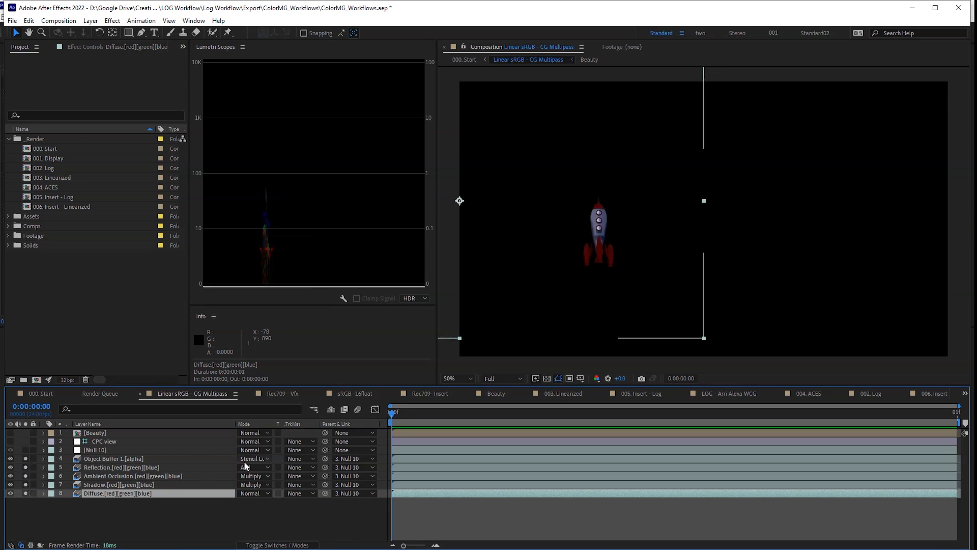
{"action": "left_click_drag", "start_coordinate": [26, 459], "coordinate": [28, 501]}
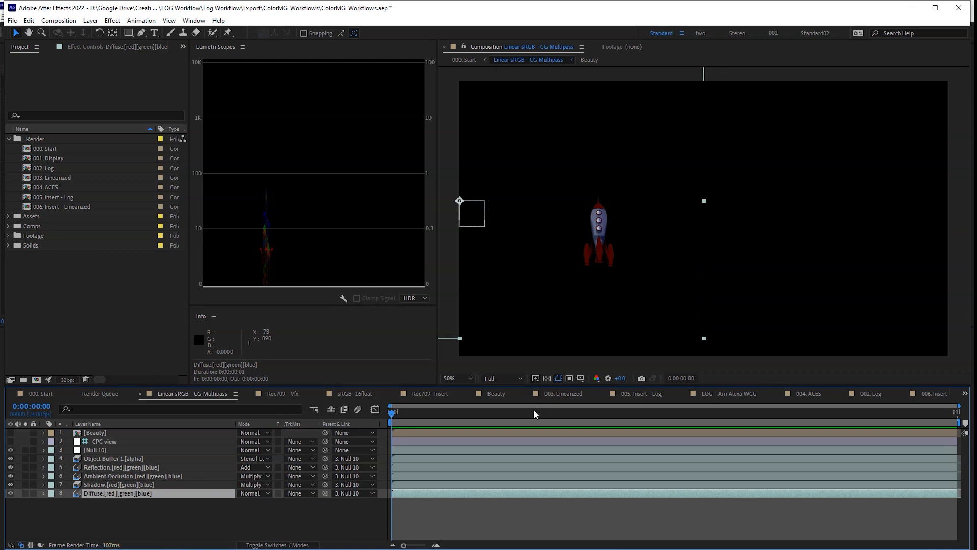
- Turn on the Beauty pass and reveal the Diffuse layer's effect settings
{"action": "left_click", "coordinate": [10, 433]}
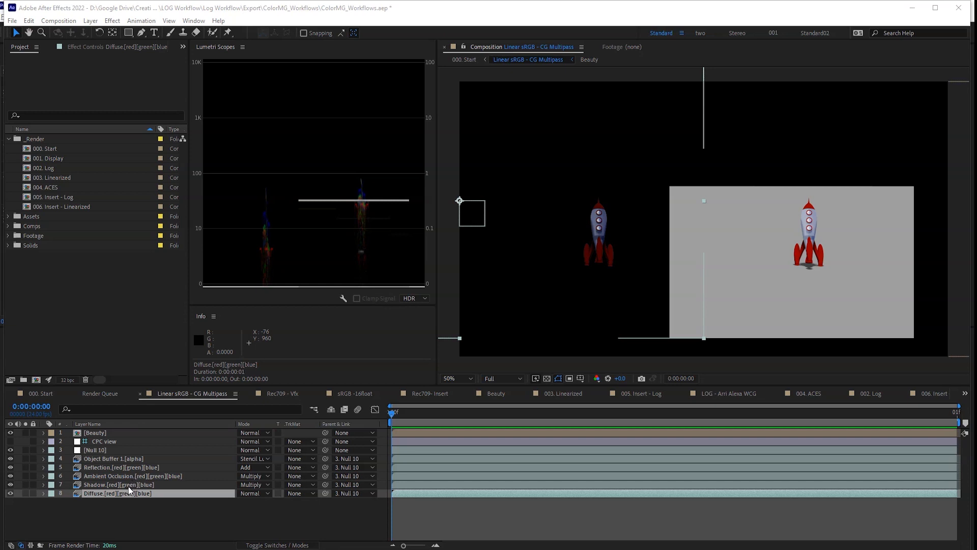
{"action": "left_click", "coordinate": [127, 496]}
{"action": "key", "text": "F3"}
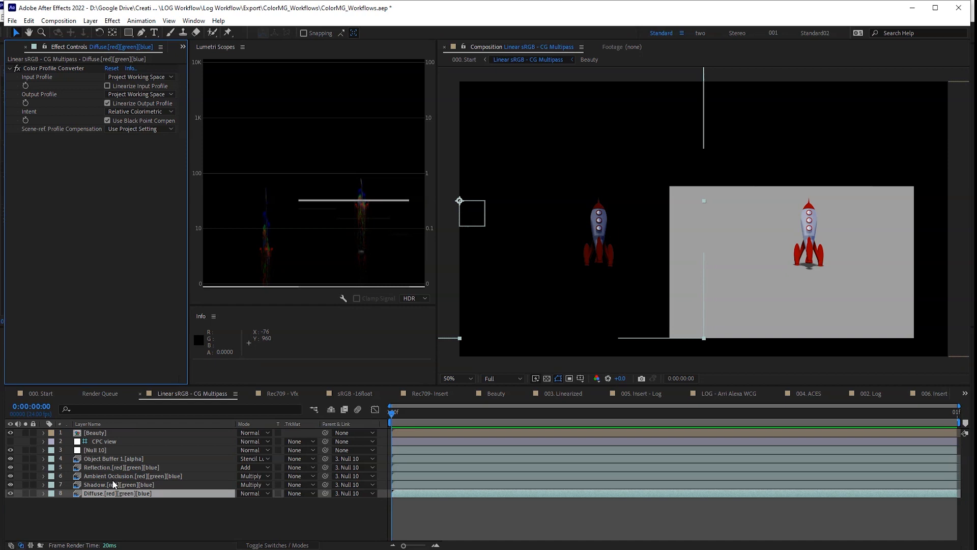
- Step through the pass layers and make the CPC view layer visible
{"action": "key", "text": "ctrl+Up"}
{"action": "key", "text": "ctrl+Up"}
{"action": "key", "text": "ctrl+Up"}
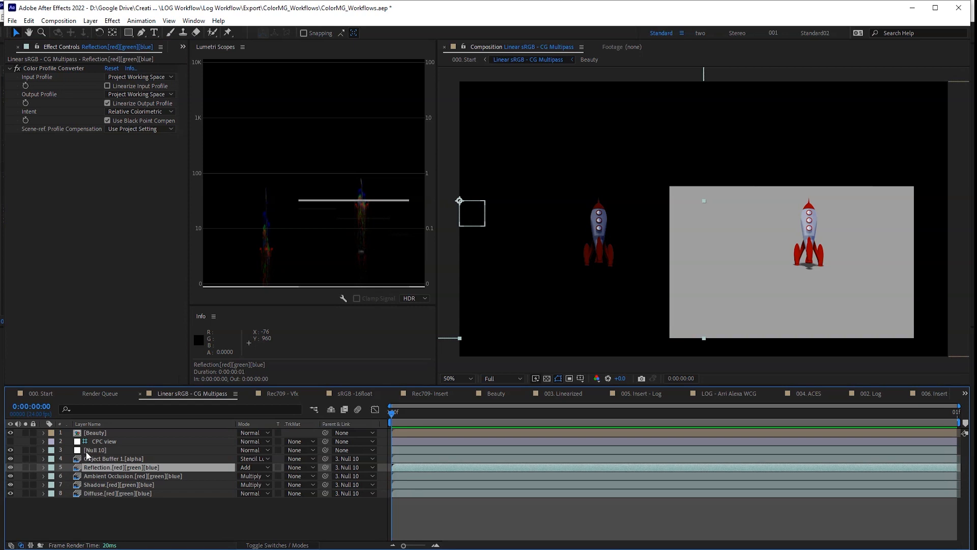
{"action": "left_click", "coordinate": [110, 442]}
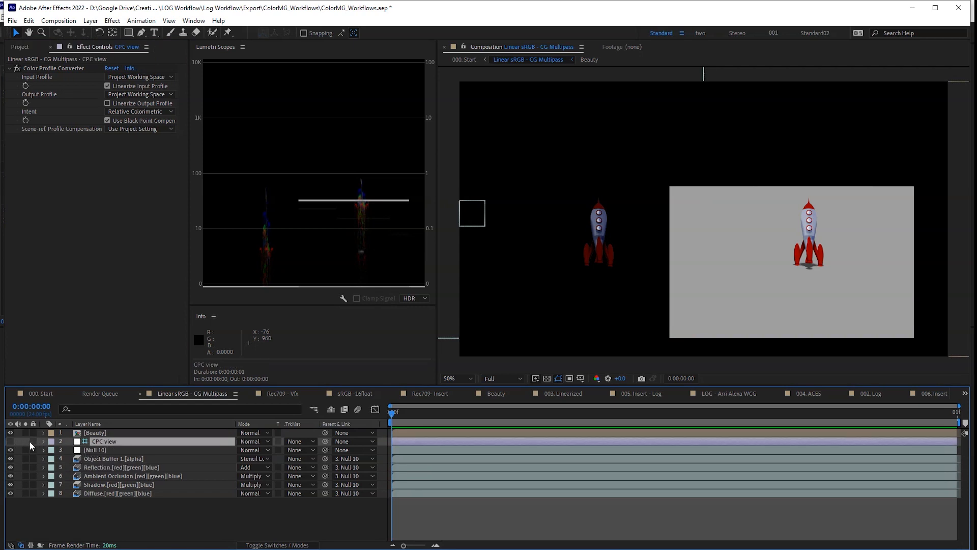
{"action": "left_click", "coordinate": [10, 441]}
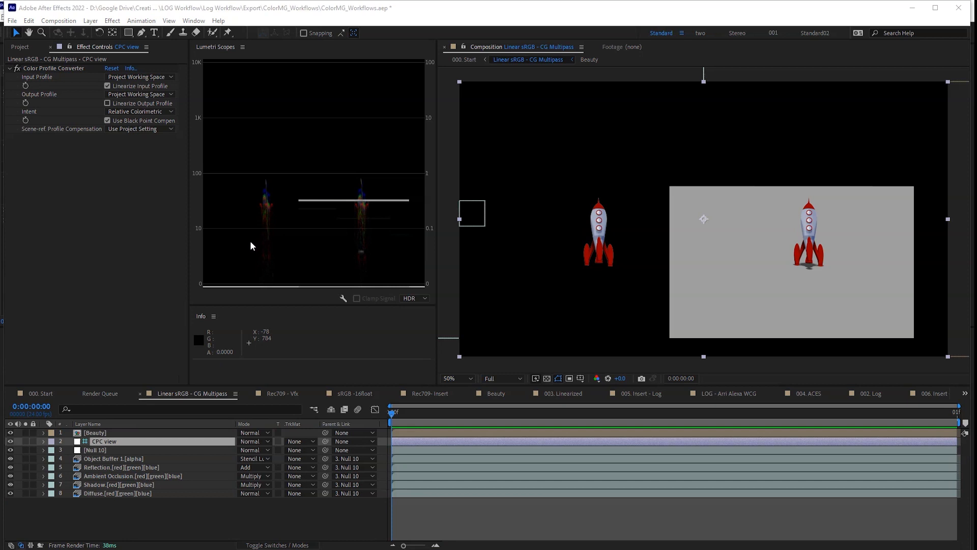
- Solo the Diffuse pass and switch off its Color Profile Converter
{"action": "left_click", "coordinate": [127, 493]}
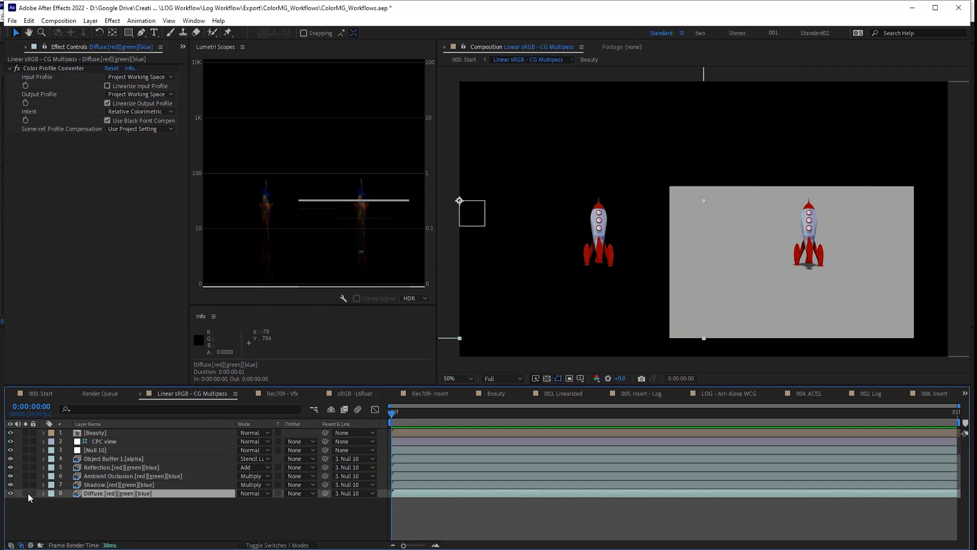
{"action": "left_click", "coordinate": [26, 493]}
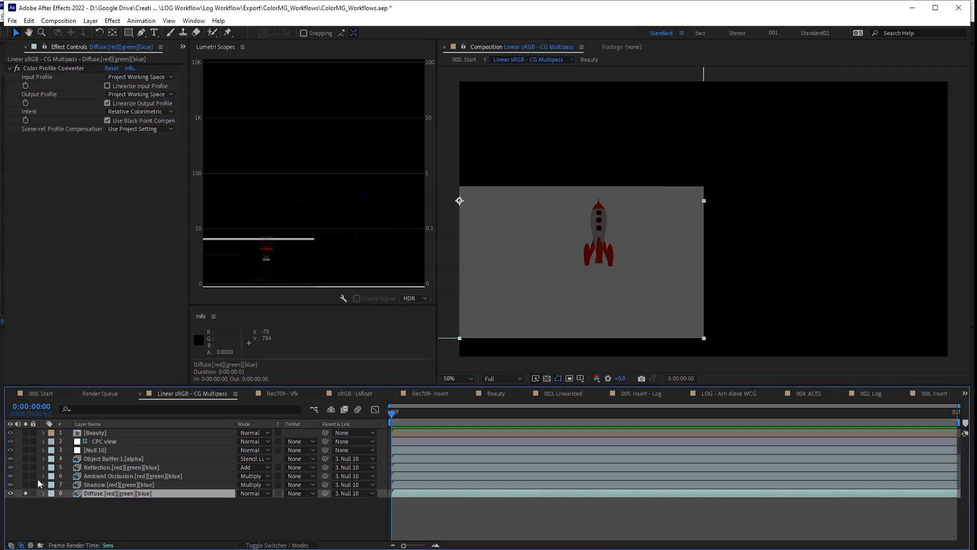
{"action": "left_click", "coordinate": [114, 162]}
{"action": "left_click", "coordinate": [18, 68]}
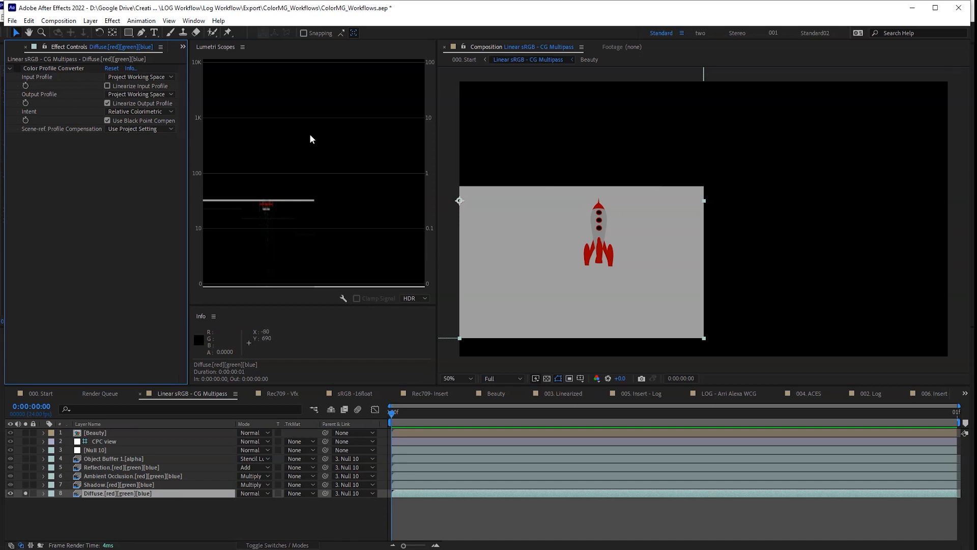
- Restore the Project panel and bring up the 32 bpc project colour settings
{"action": "left_click", "coordinate": [183, 47]}
{"action": "left_click", "coordinate": [201, 55]}
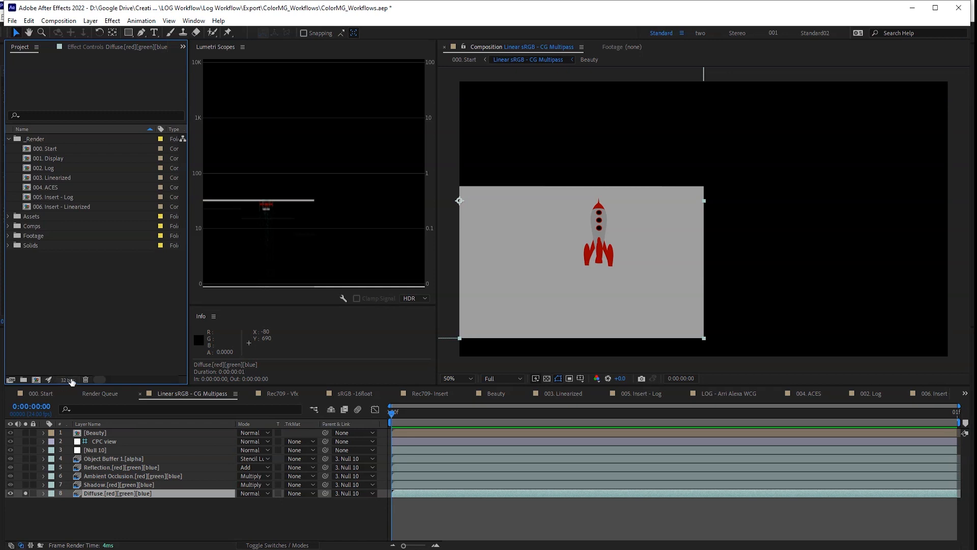
{"action": "left_click", "coordinate": [66, 380]}
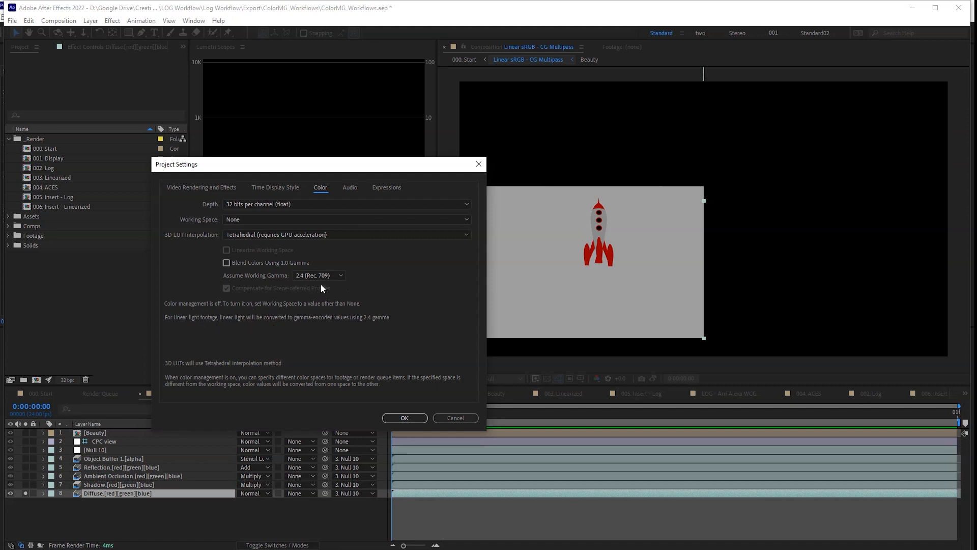
- Confirm Project Settings unchanged, keeping Working Space None at 32 bpc
{"action": "left_click", "coordinate": [404, 419]}
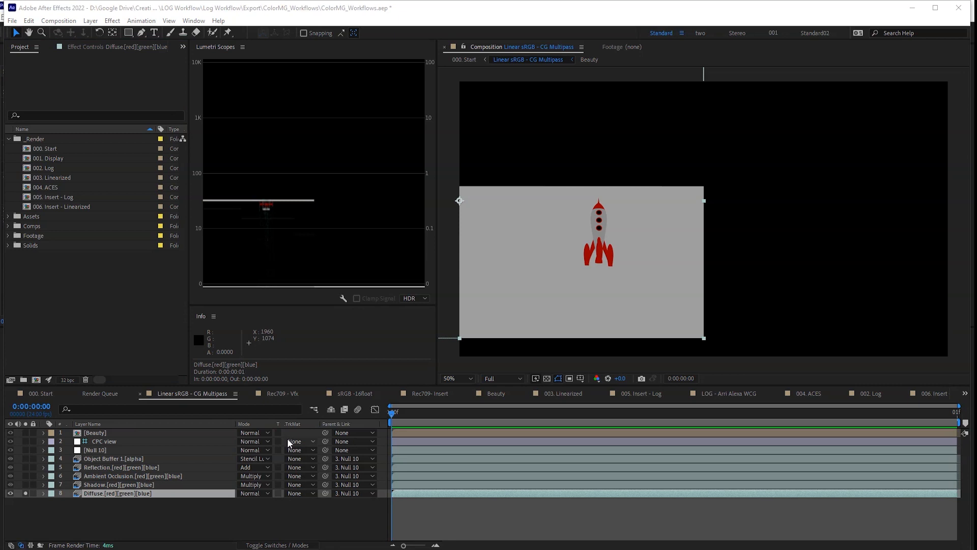
- Solo the Shadow, Ambient Occlusion, Reflection and Object Buffer passes, then unsolo all pass layers
{"action": "left_click", "coordinate": [26, 485]}
{"action": "left_click", "coordinate": [25, 476]}
{"action": "left_click_drag", "start_coordinate": [25, 467], "coordinate": [25, 458]}
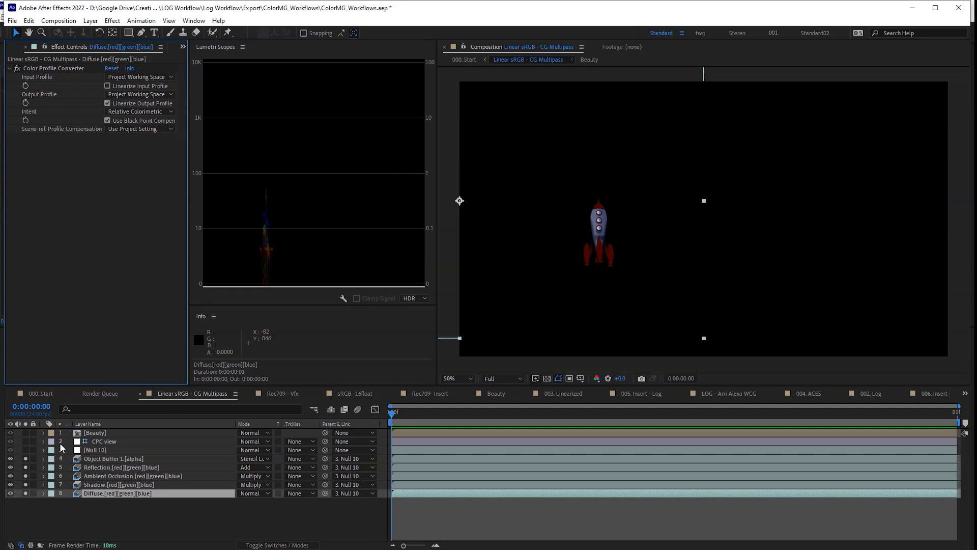
{"action": "left_click_drag", "start_coordinate": [25, 459], "coordinate": [25, 493]}
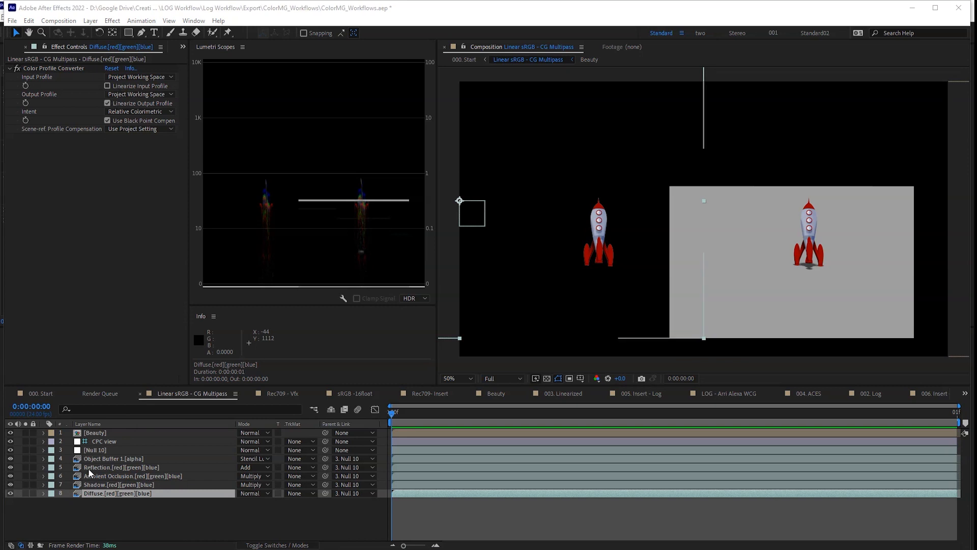
- Hide the CPC view layer and return to the 000. Start composition
{"action": "left_click", "coordinate": [114, 443]}
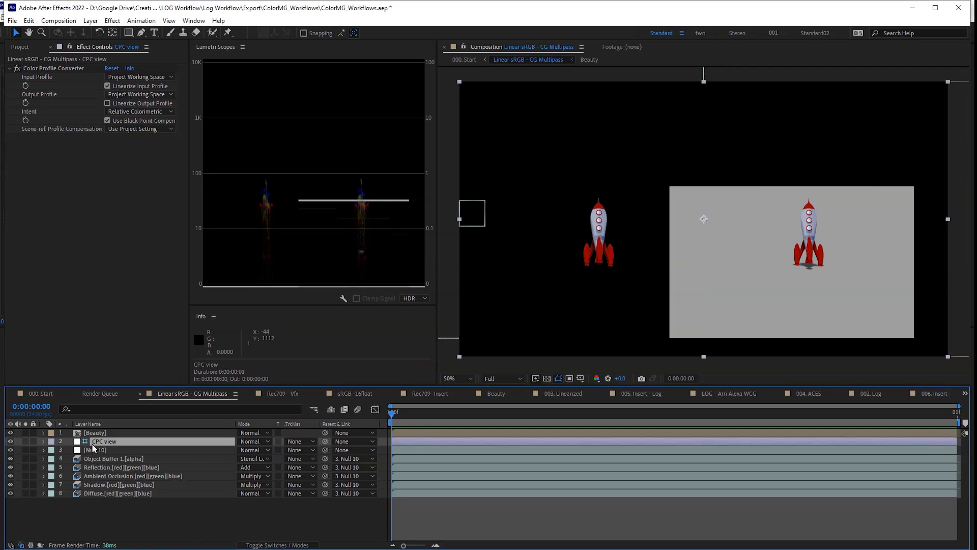
{"action": "left_click", "coordinate": [10, 442]}
{"action": "left_click", "coordinate": [11, 442]}
{"action": "right_click", "coordinate": [125, 441]}
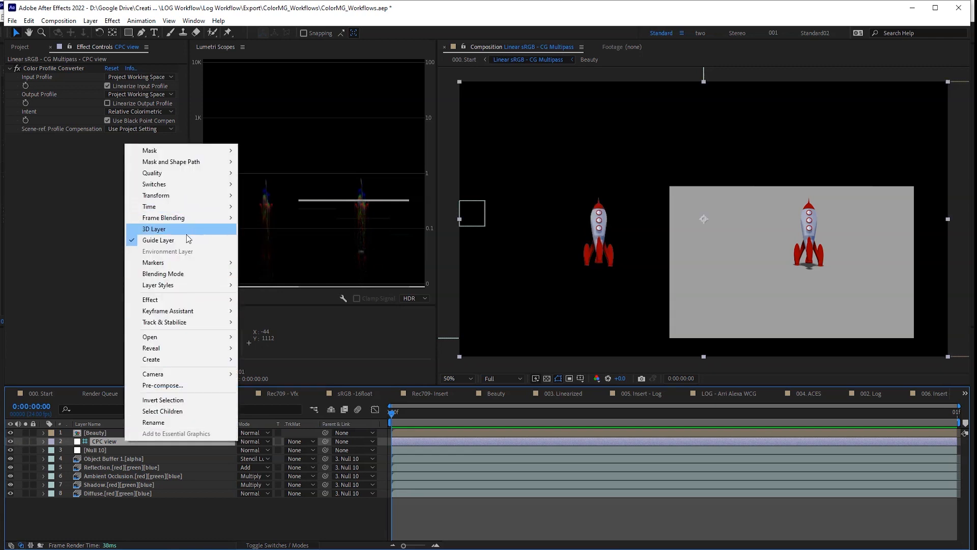
{"action": "left_click", "coordinate": [103, 445]}
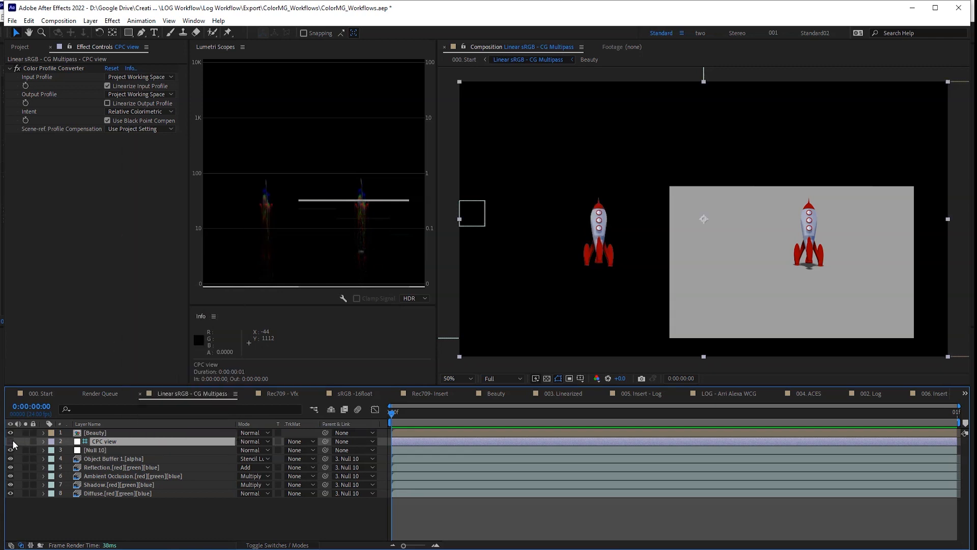
{"action": "left_click", "coordinate": [11, 442]}
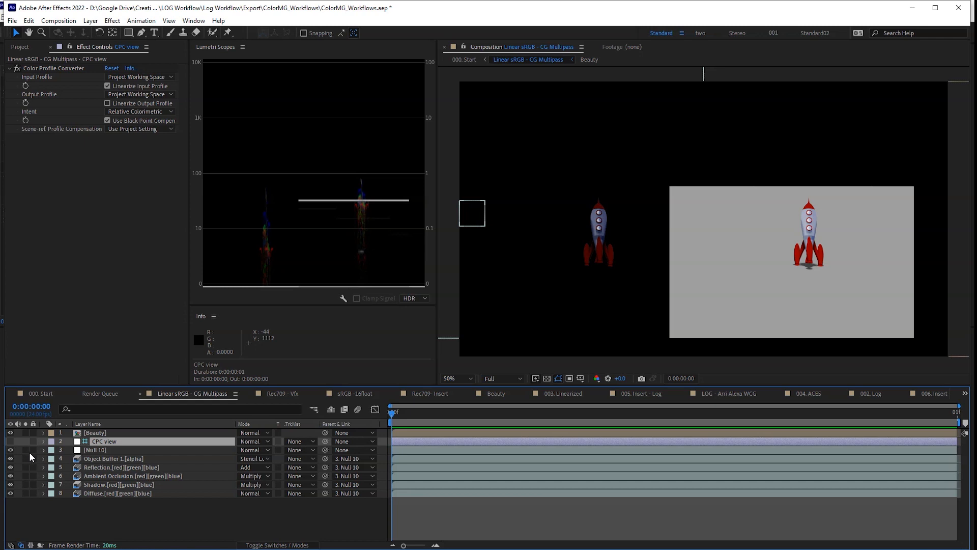
{"action": "key", "text": "Tab"}
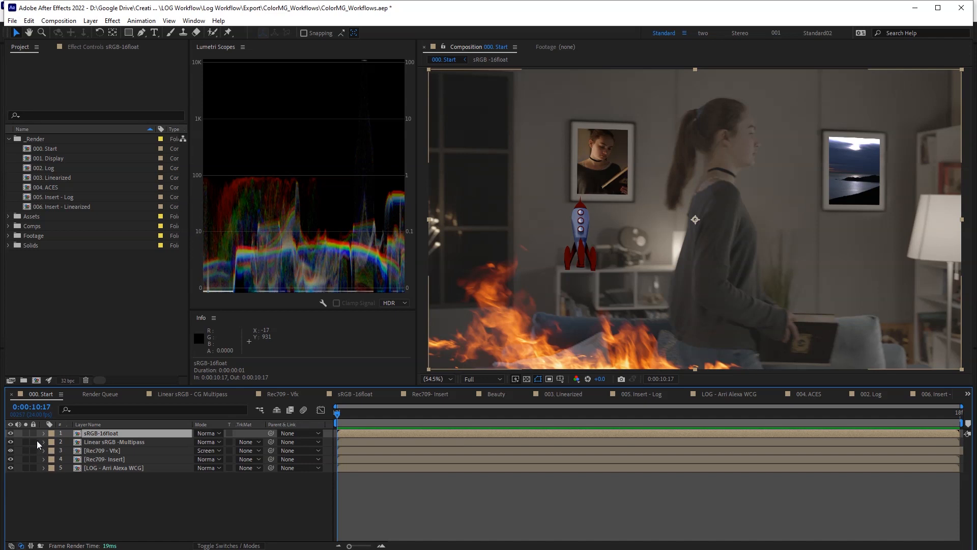
- Solo sRGB-16float in 000. Start and switch the Lumetri Scopes range from HDR to float
{"action": "left_click", "coordinate": [26, 433]}
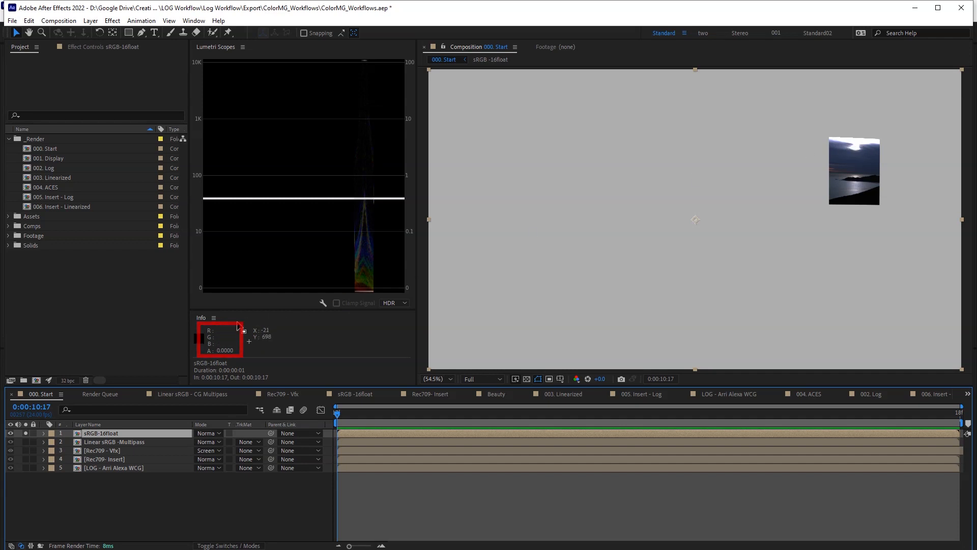
{"action": "left_click", "coordinate": [213, 318]}
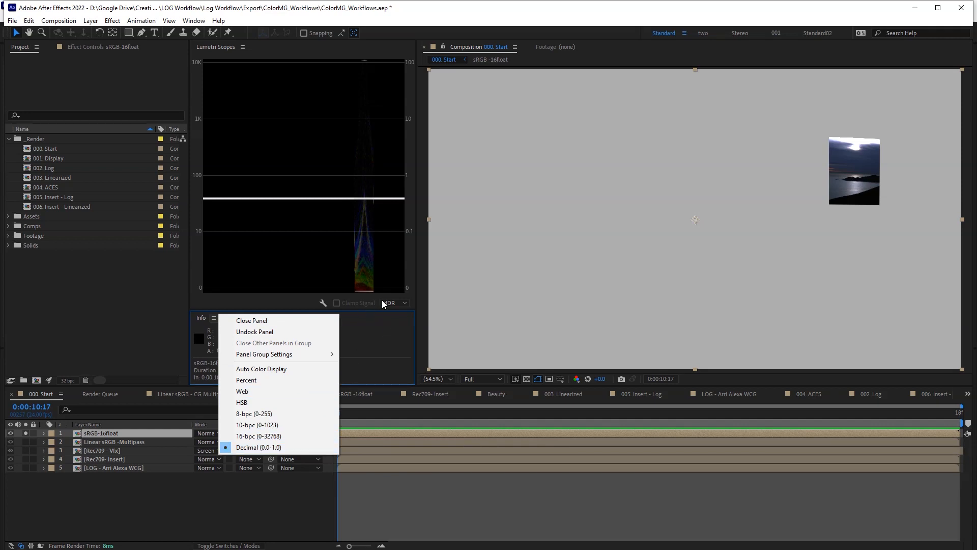
{"action": "left_click", "coordinate": [410, 289]}
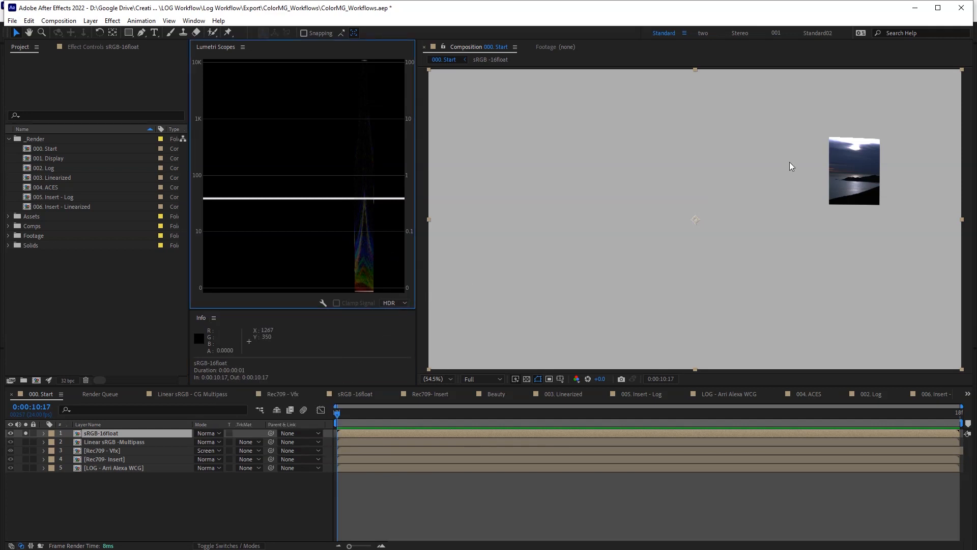
{"action": "left_click", "coordinate": [395, 303]}
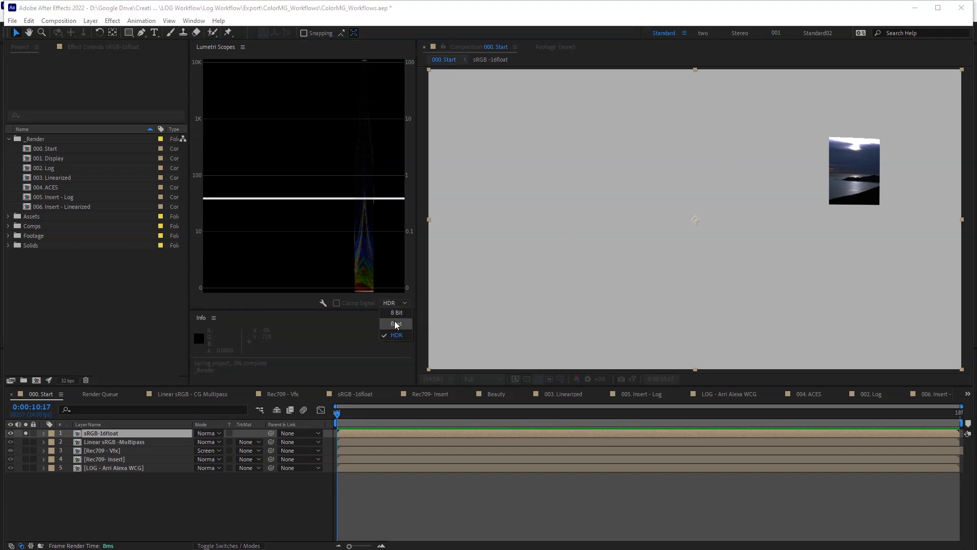
{"action": "left_click", "coordinate": [395, 321]}
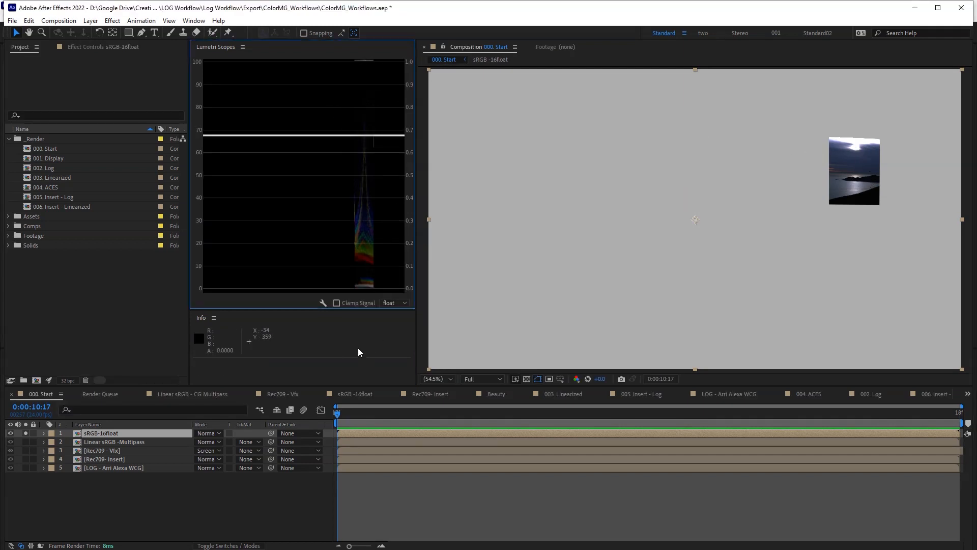
- Open the sRGB -16float precomp, toggle Bonita.exr's Color Profile Converter off and on, then show the flowchart
{"action": "double_click", "coordinate": [121, 433]}
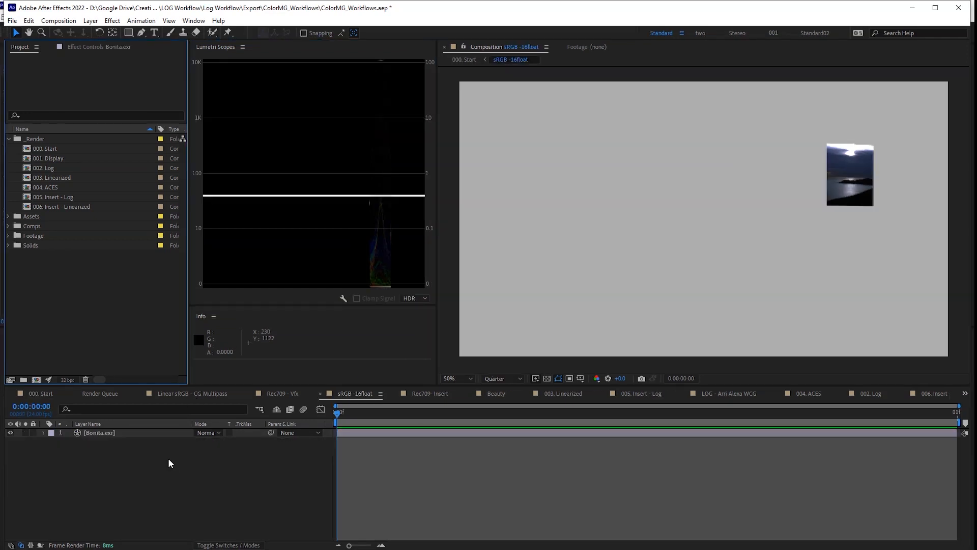
{"action": "left_click", "coordinate": [120, 433]}
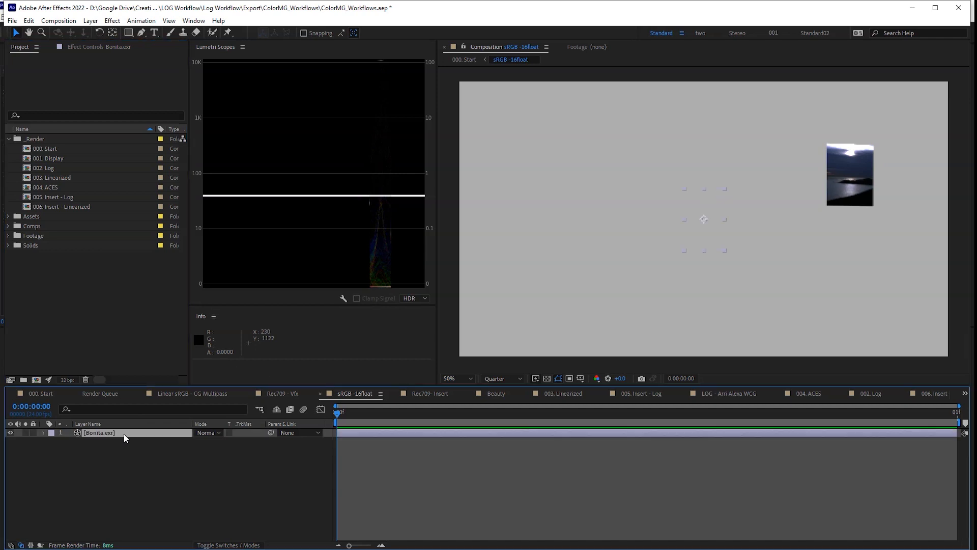
{"action": "key", "text": "F3"}
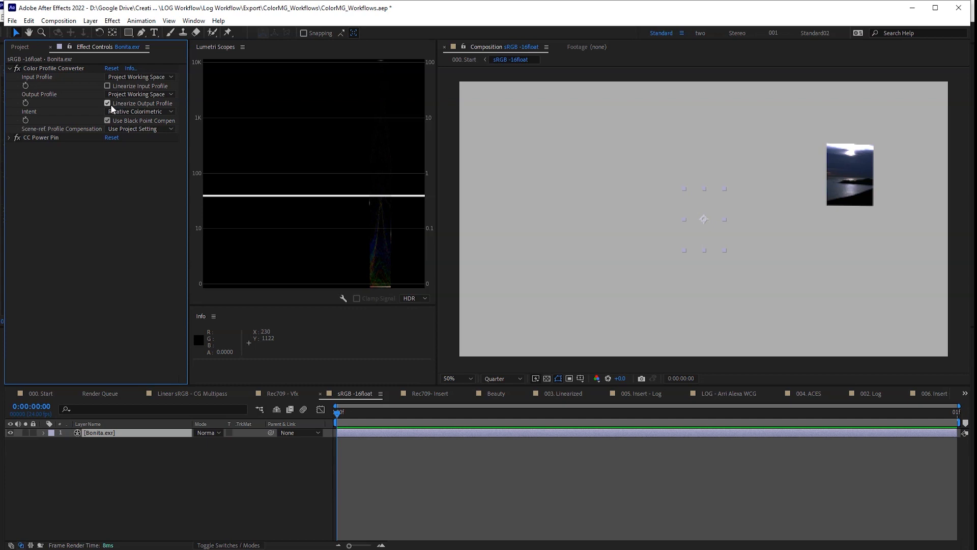
{"action": "left_click", "coordinate": [16, 68]}
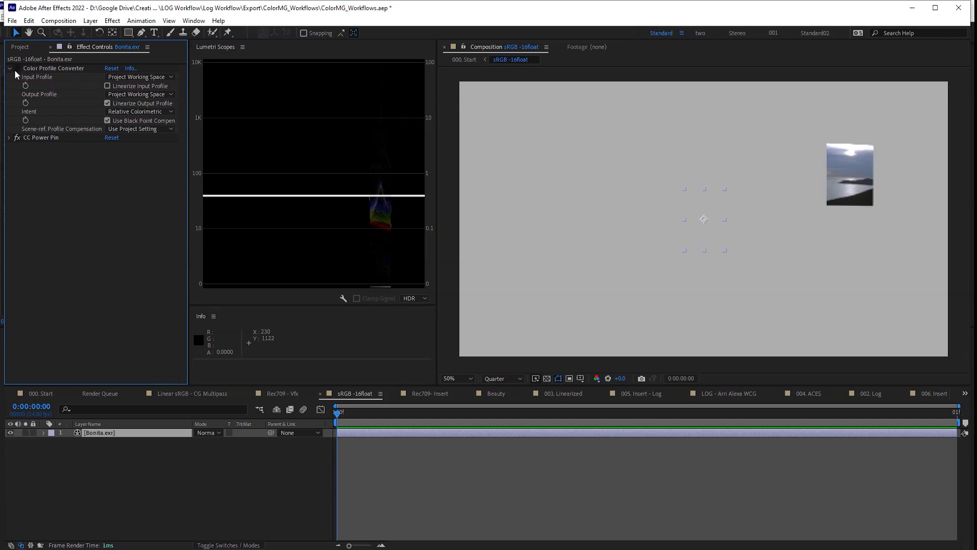
{"action": "left_click", "coordinate": [17, 68]}
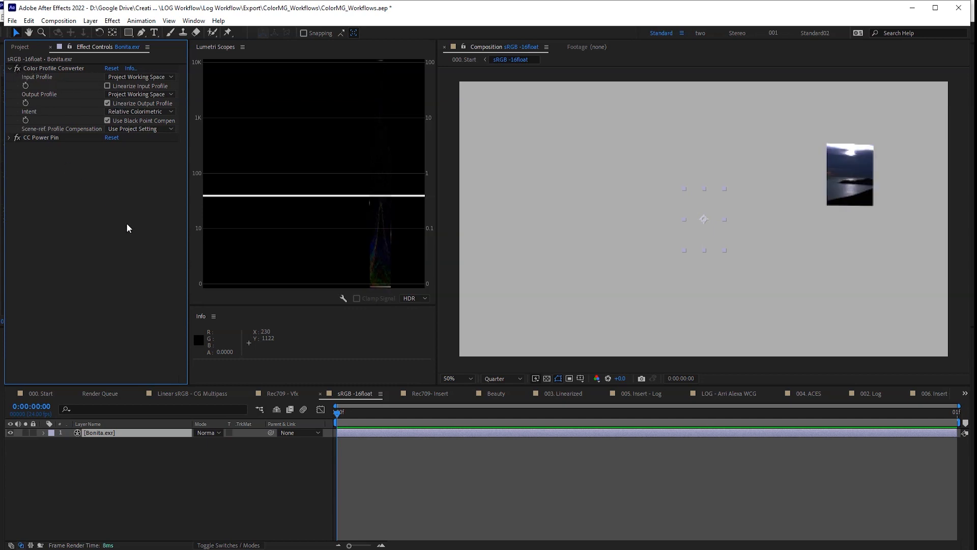
{"action": "key", "text": "Tab"}
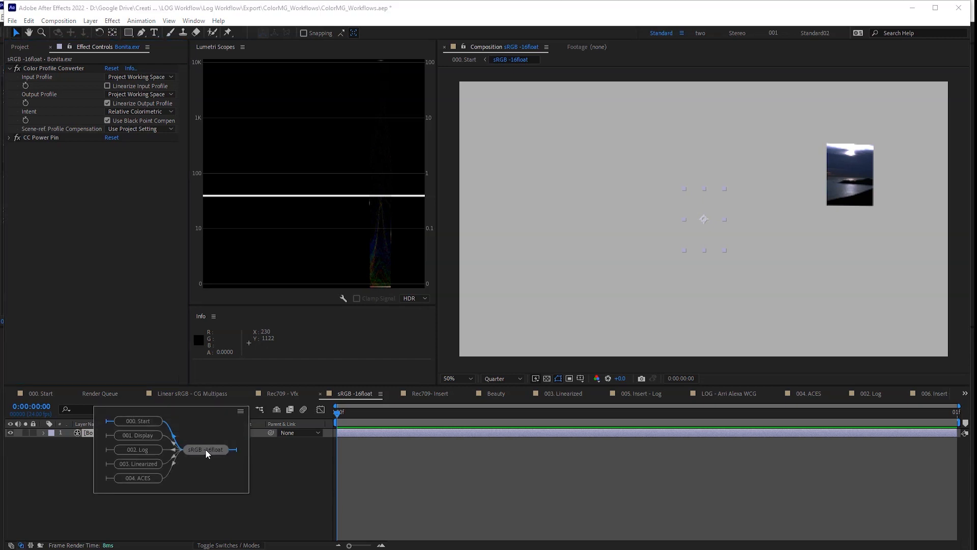
- Go back to 000. Start, deselect sRGB-16float and select the LOG - Arri Alexa WCG layer
{"action": "left_click", "coordinate": [145, 427]}
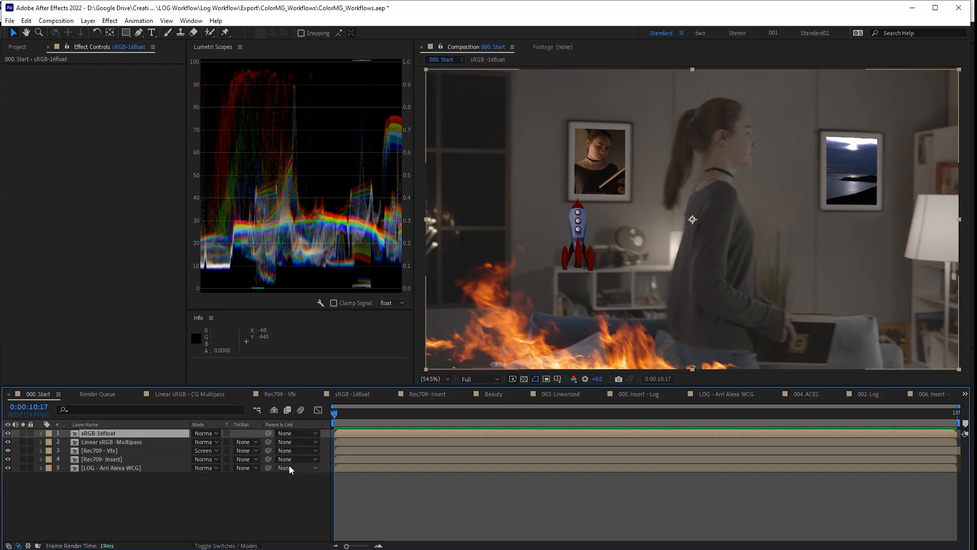
{"action": "left_click", "coordinate": [289, 464]}
{"action": "left_click", "coordinate": [96, 468]}
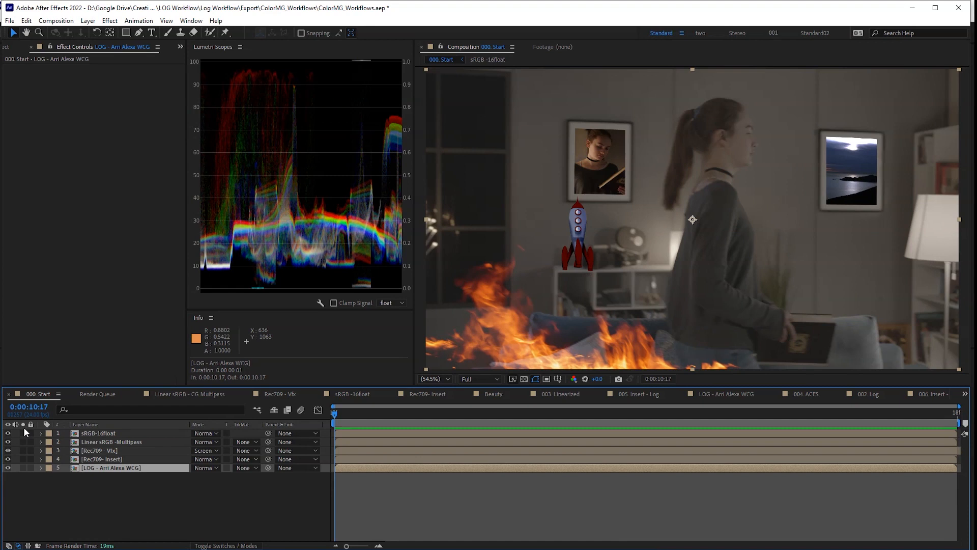
- Add a Color Profile Converter to LOG - Arri Alexa WCG: ARRI LogC3 Wide Color Gamut EI 800 to Rec.709 Gamma 2.4
{"action": "key", "text": "ctrl+space"}
{"action": "type", "text": "color pro"}
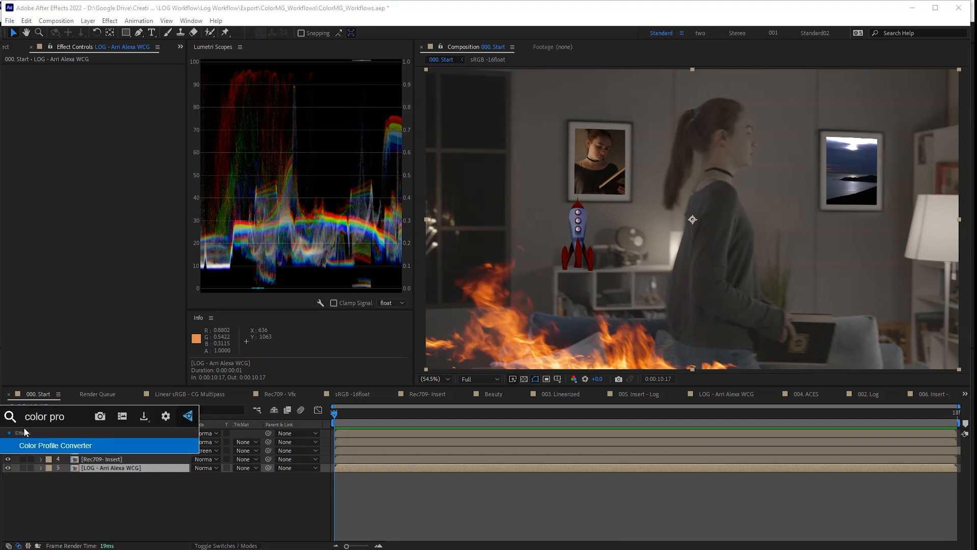
{"action": "key", "text": "Return"}
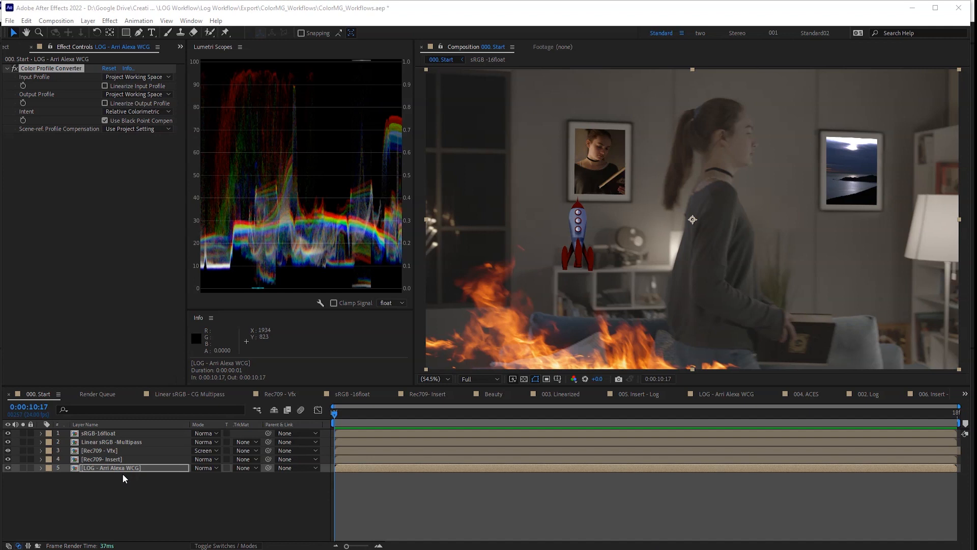
{"action": "left_click", "coordinate": [76, 148]}
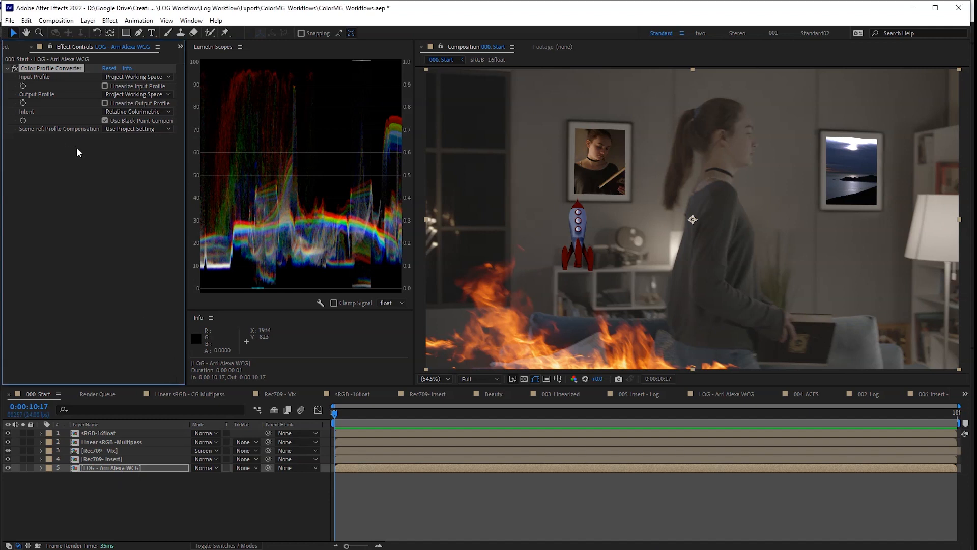
{"action": "left_click", "coordinate": [136, 76]}
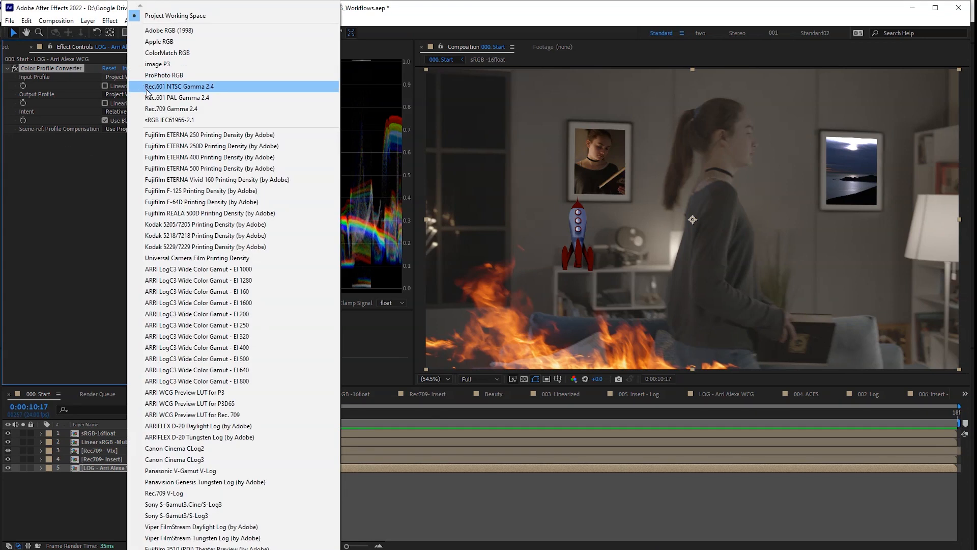
{"action": "left_click", "coordinate": [234, 384]}
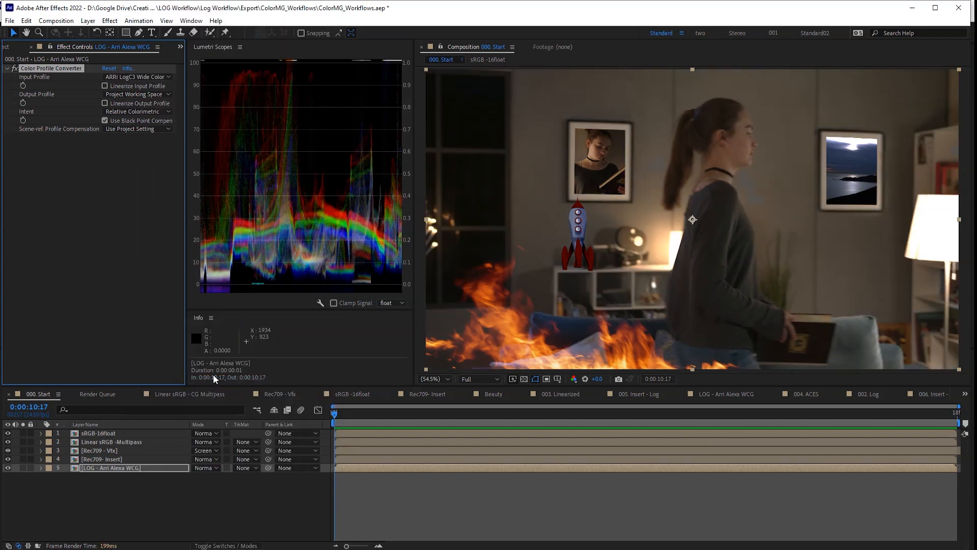
{"action": "left_click", "coordinate": [135, 94]}
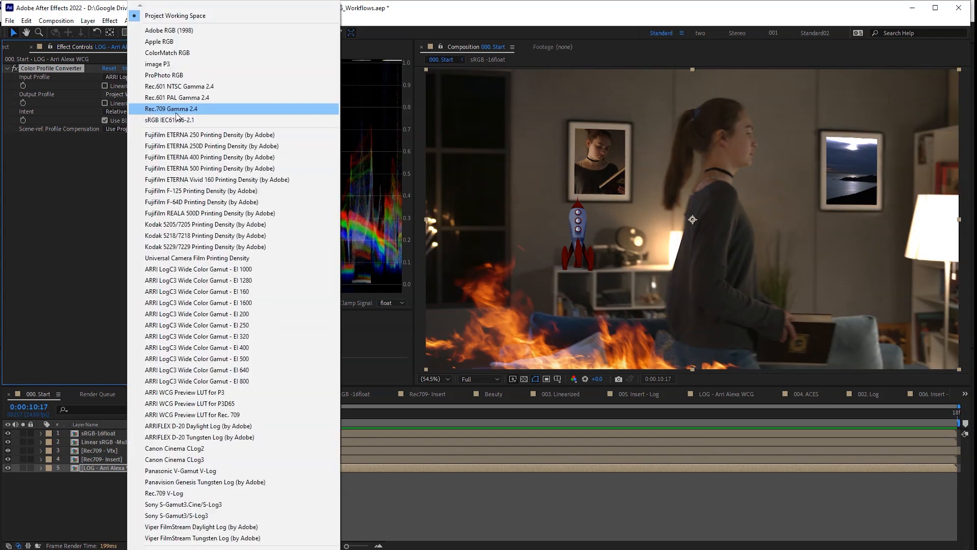
{"action": "left_click", "coordinate": [176, 113]}
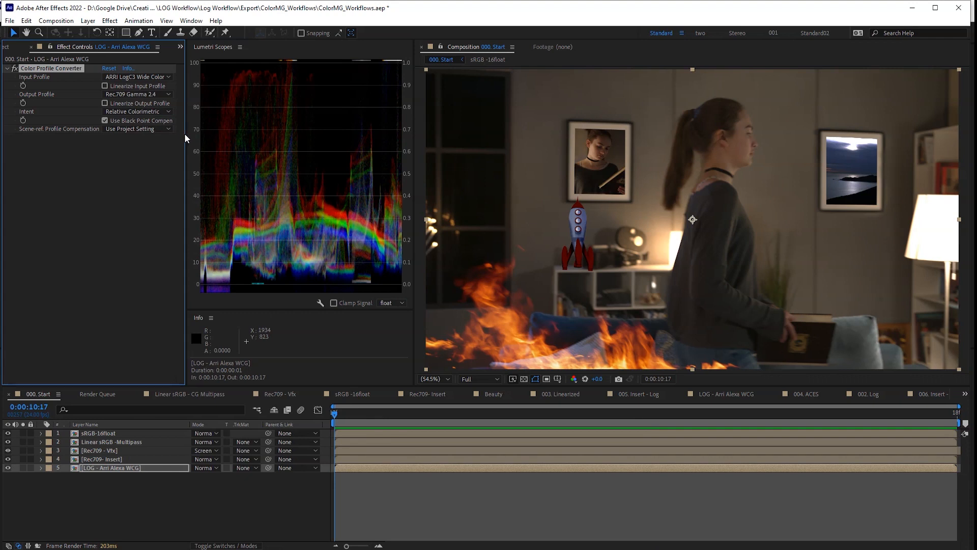
{"action": "left_click", "coordinate": [107, 467]}
{"action": "left_click", "coordinate": [108, 452]}
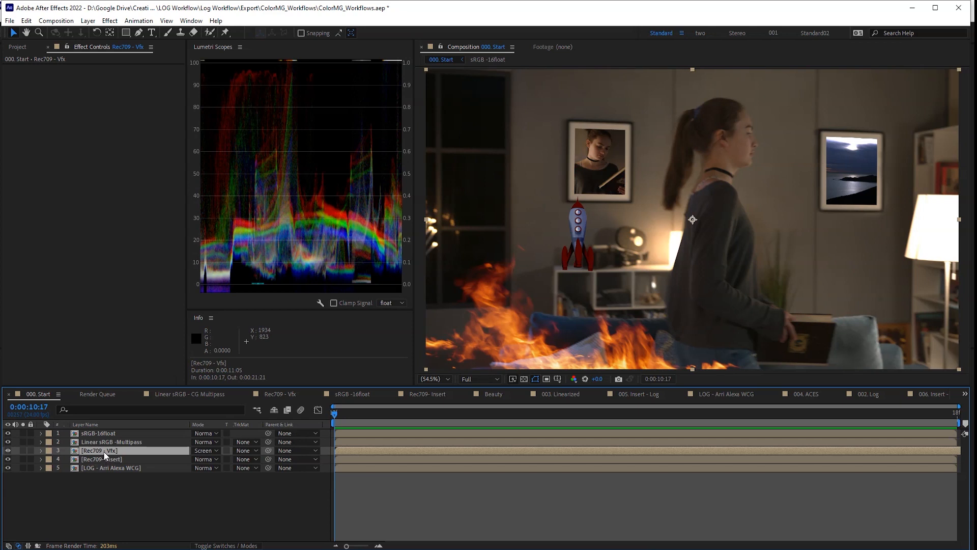
- Give Linear sRGB -Multipass a Color Profile Converter: linearized sRGB IEC61966-2.1 to Rec.709 Gamma 2.4
{"action": "left_click", "coordinate": [113, 444]}
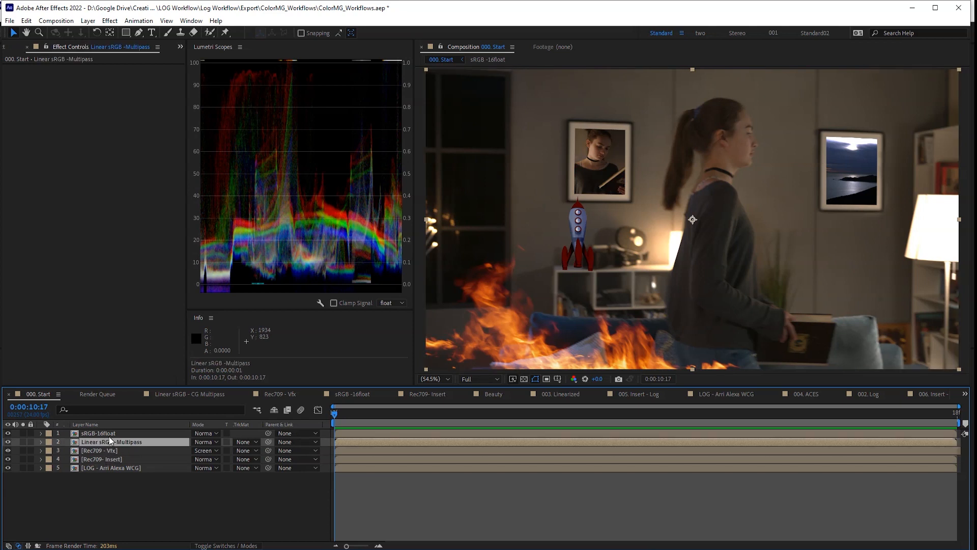
{"action": "key", "text": "ctrl+space"}
{"action": "type", "text": "color p"}
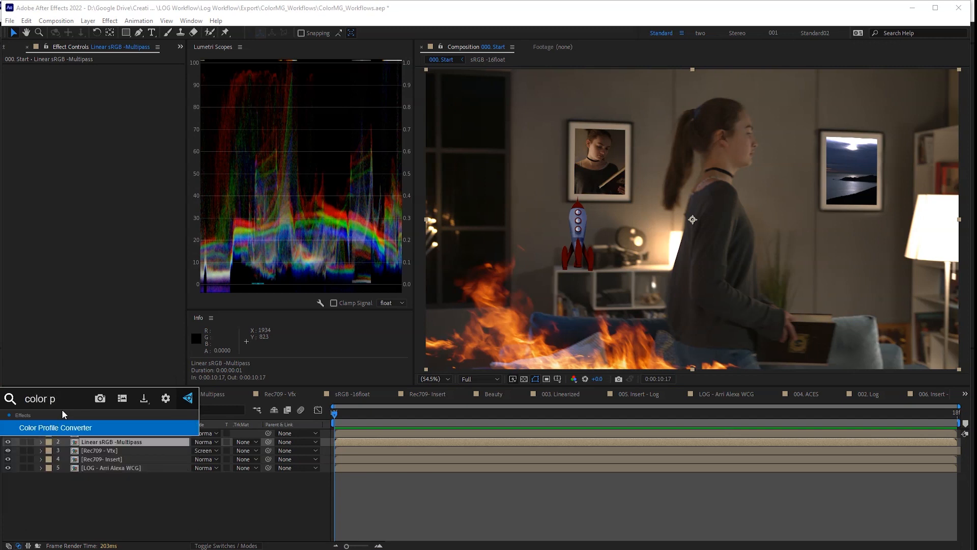
{"action": "key", "text": "Return"}
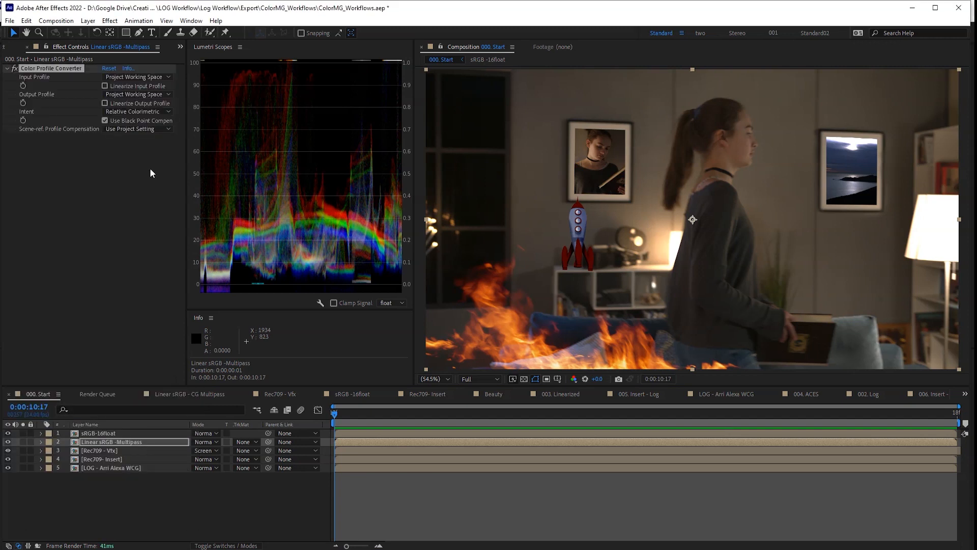
{"action": "left_click", "coordinate": [139, 77]}
{"action": "left_click", "coordinate": [150, 120]}
{"action": "left_click", "coordinate": [105, 86]}
{"action": "left_click", "coordinate": [141, 94]}
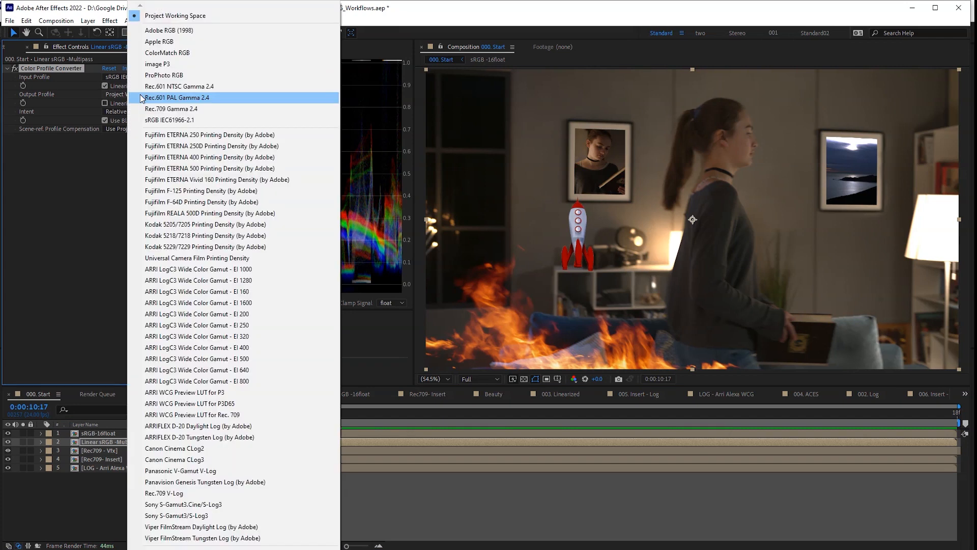
{"action": "left_click", "coordinate": [144, 109]}
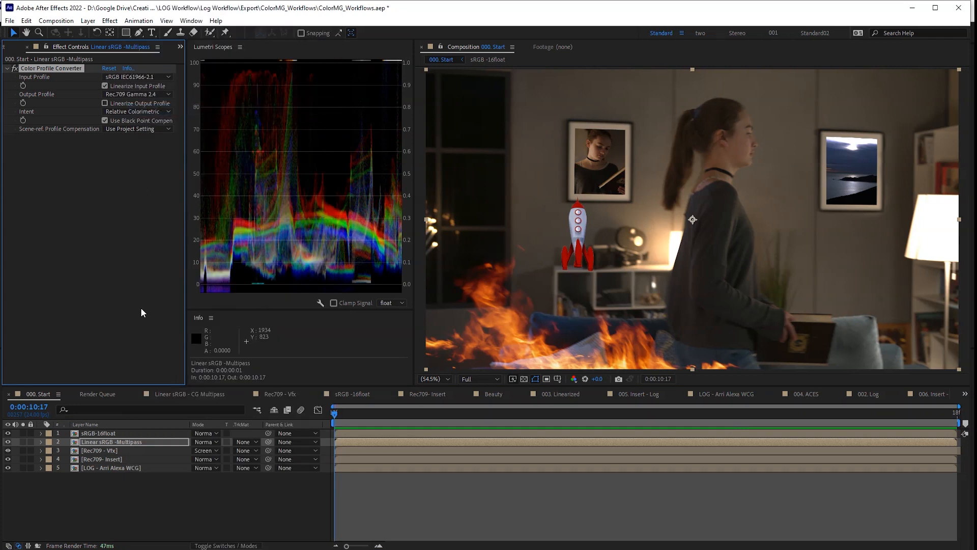
- Copy that Color Profile Converter onto the sRGB-16float layer
{"action": "left_click", "coordinate": [113, 434]}
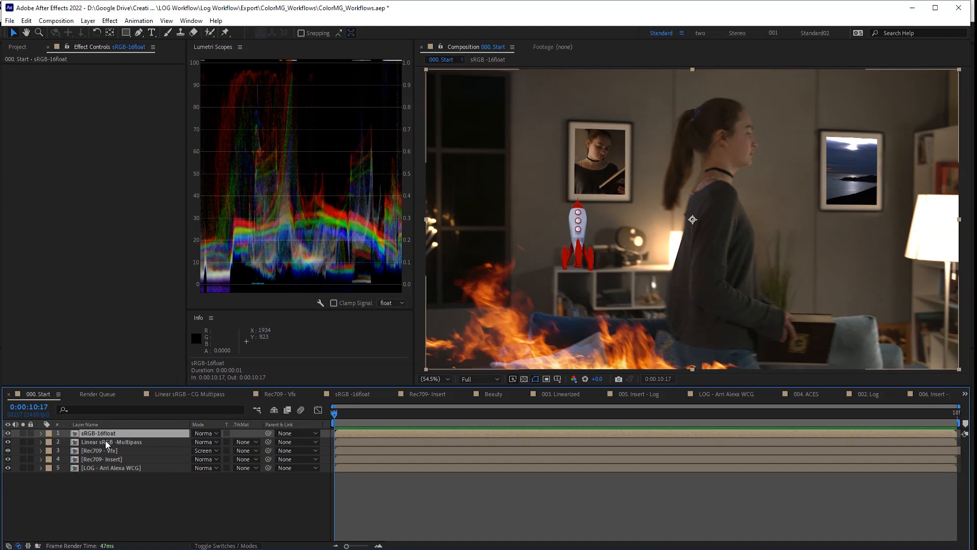
{"action": "left_click", "coordinate": [109, 441]}
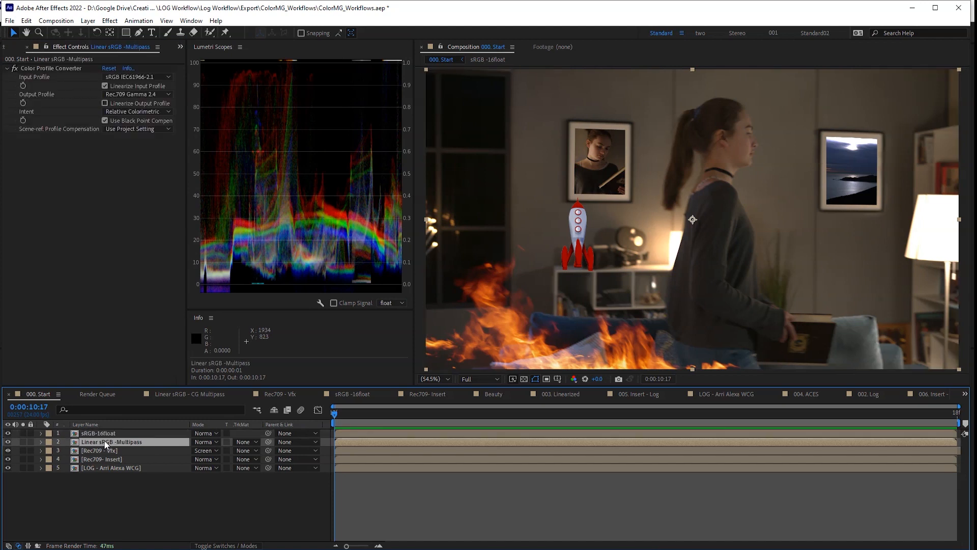
{"action": "left_click", "coordinate": [57, 68]}
{"action": "key", "text": "ctrl+v"}
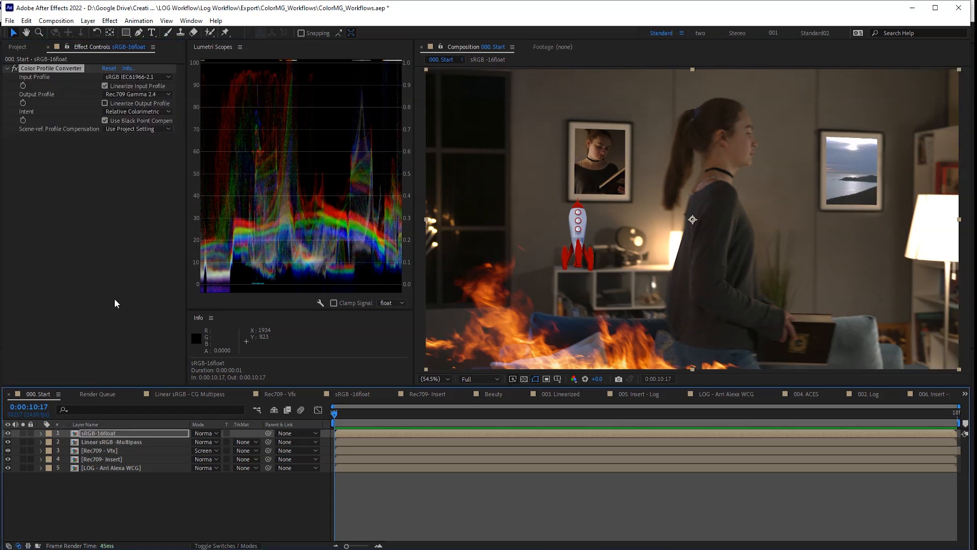
{"action": "left_click", "coordinate": [484, 499]}
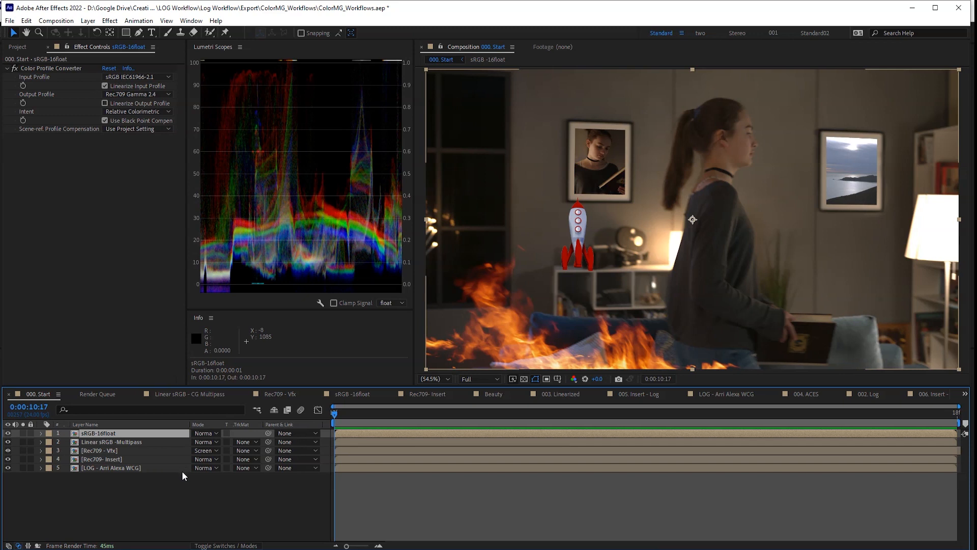
{"action": "left_click", "coordinate": [138, 469]}
{"action": "key", "text": "ctrl+space"}
- Add Exposure to the LOG plate above the Color Profile Converter, then bypass and collapse it
{"action": "type", "text": "expo"}
{"action": "key", "text": "Return"}
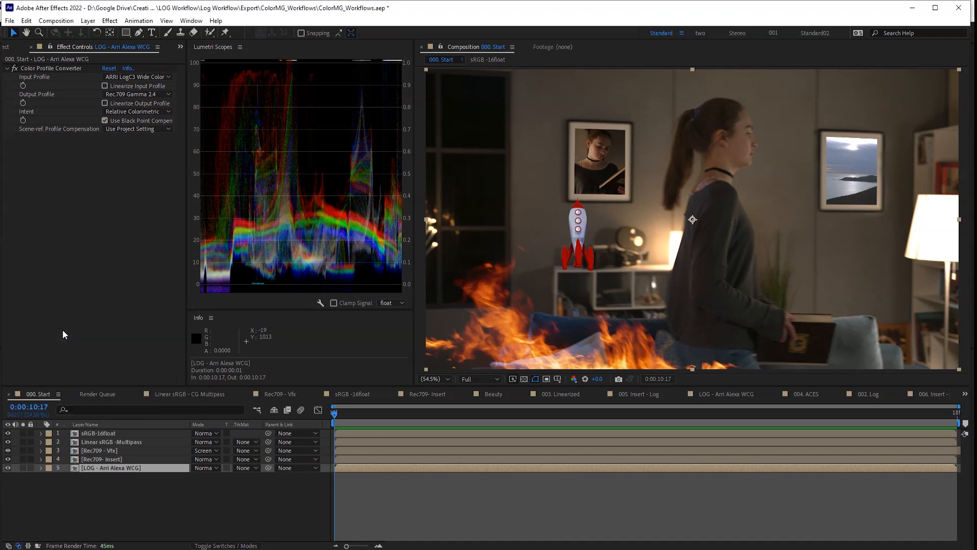
{"action": "left_click_drag", "start_coordinate": [47, 137], "coordinate": [108, 112]}
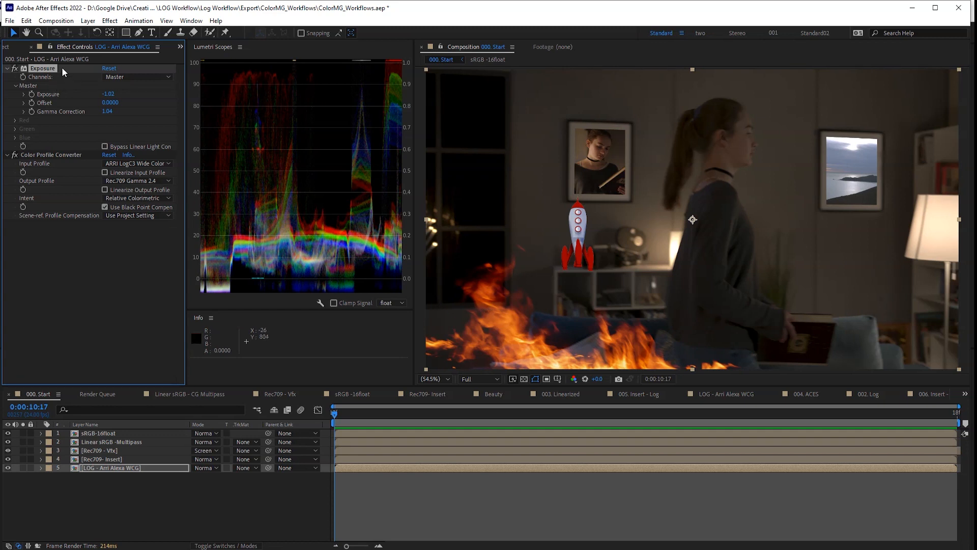
{"action": "key", "text": "ctrl+z"}
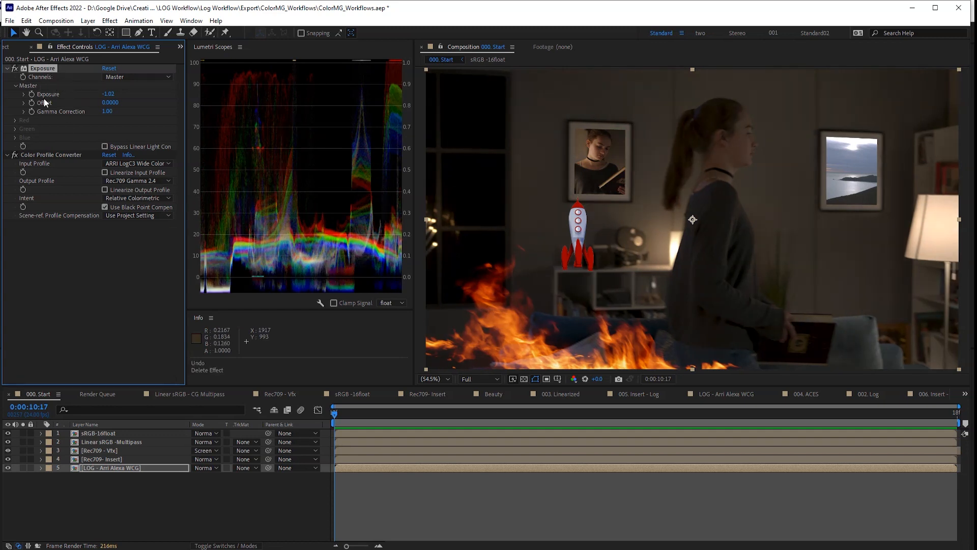
{"action": "left_click", "coordinate": [15, 68]}
{"action": "left_click", "coordinate": [7, 68]}
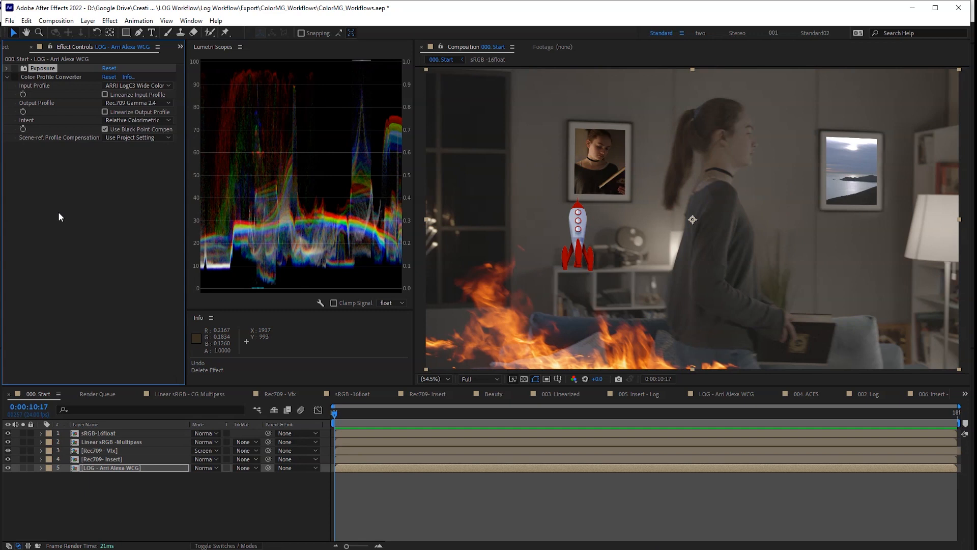
{"action": "left_click", "coordinate": [66, 213]}
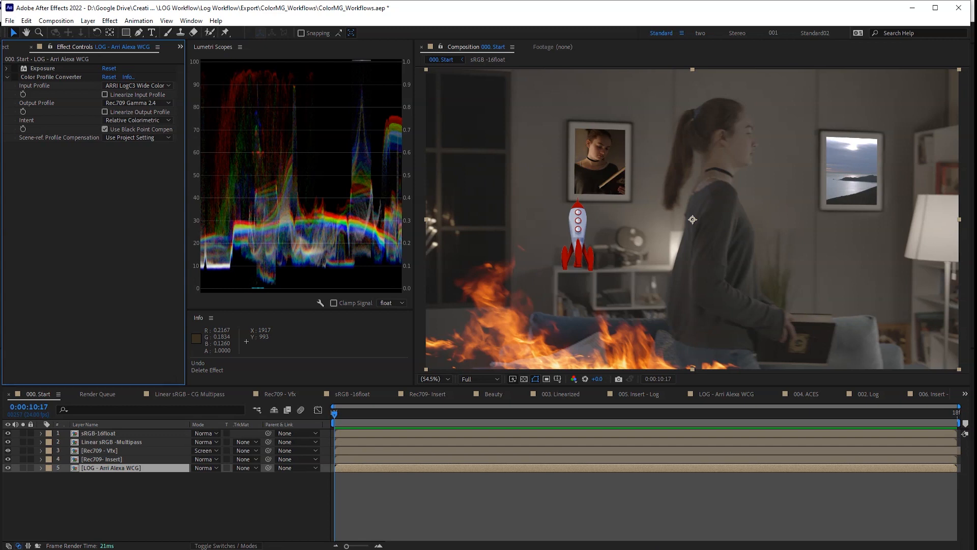
- Apply Lumetri Color to the LOG plate with ALEXA_Default_LogC2Rec709 as the Basic Correction input LUT
{"action": "key", "text": "ctrl+space"}
{"action": "type", "text": "lumet"}
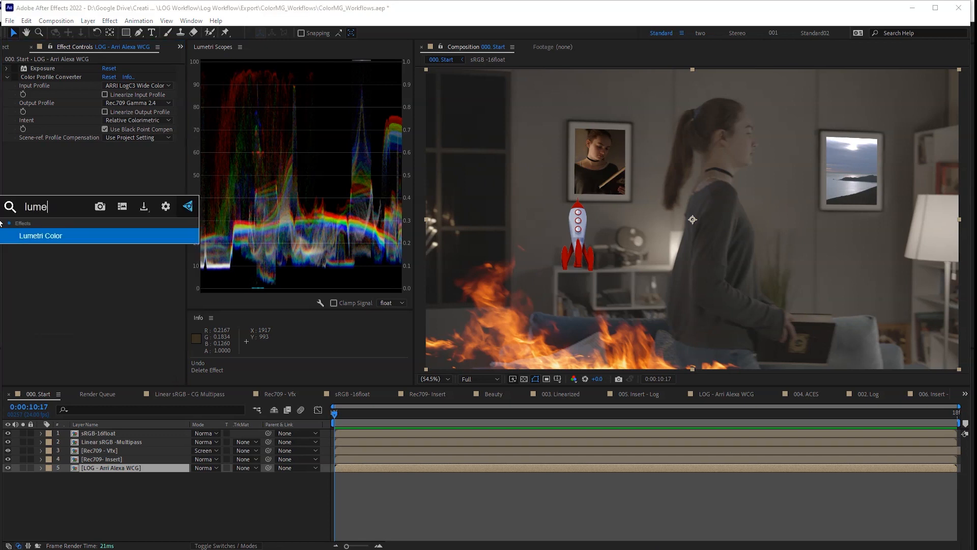
{"action": "key", "text": "Return"}
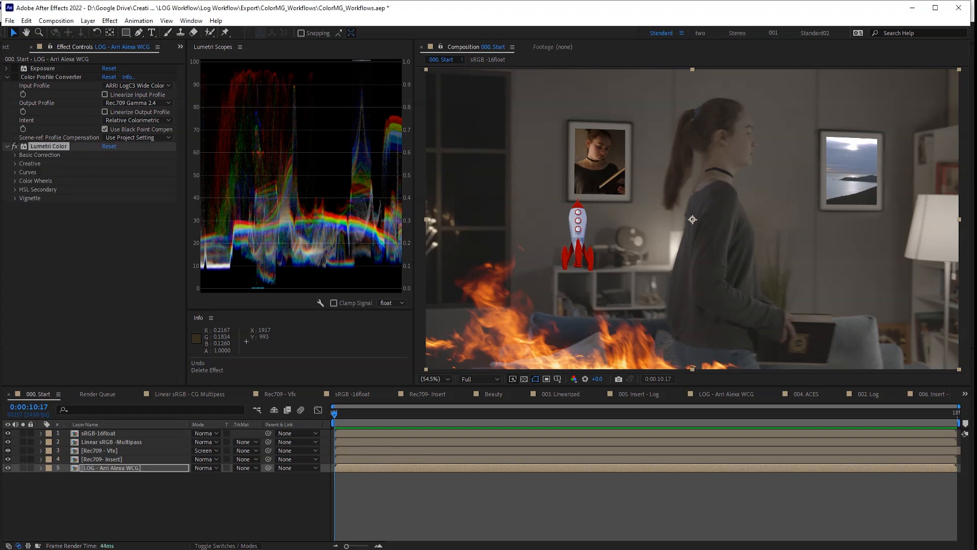
{"action": "left_click", "coordinate": [16, 155]}
{"action": "left_click", "coordinate": [155, 172]}
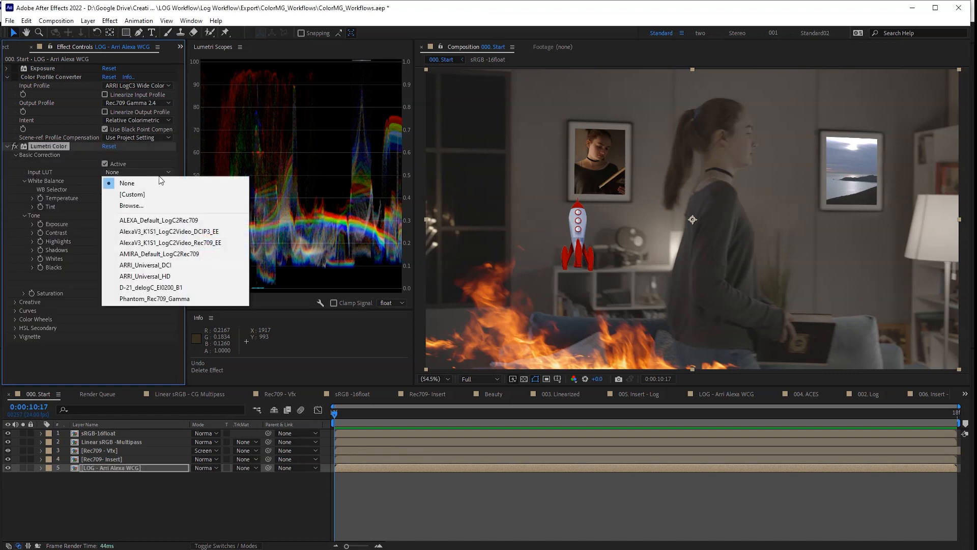
{"action": "left_click", "coordinate": [186, 221]}
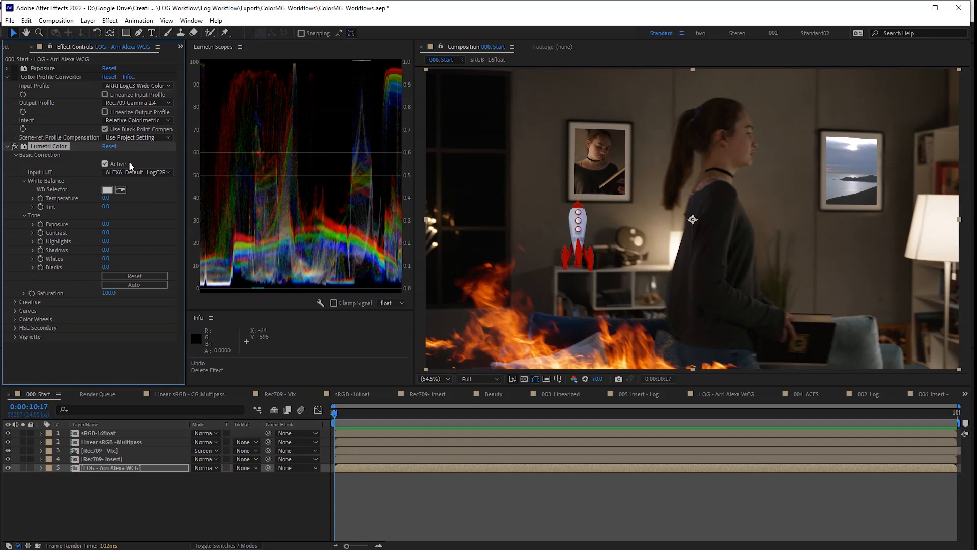
{"action": "left_click", "coordinate": [7, 146]}
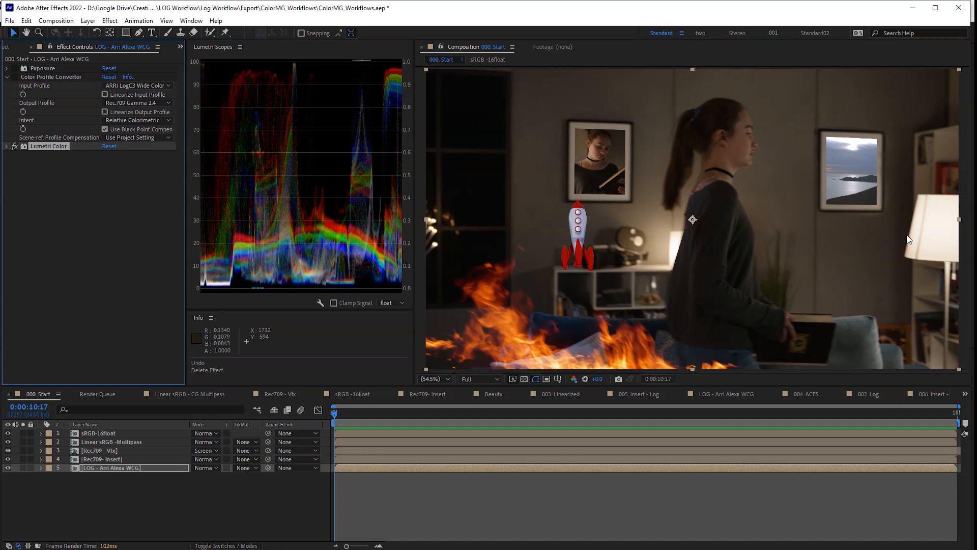
- Toggle Lumetri Color, Color Profile Converter and Exposure on and off to compare the looks, ending with Lumetri on
{"action": "left_click", "coordinate": [14, 146]}
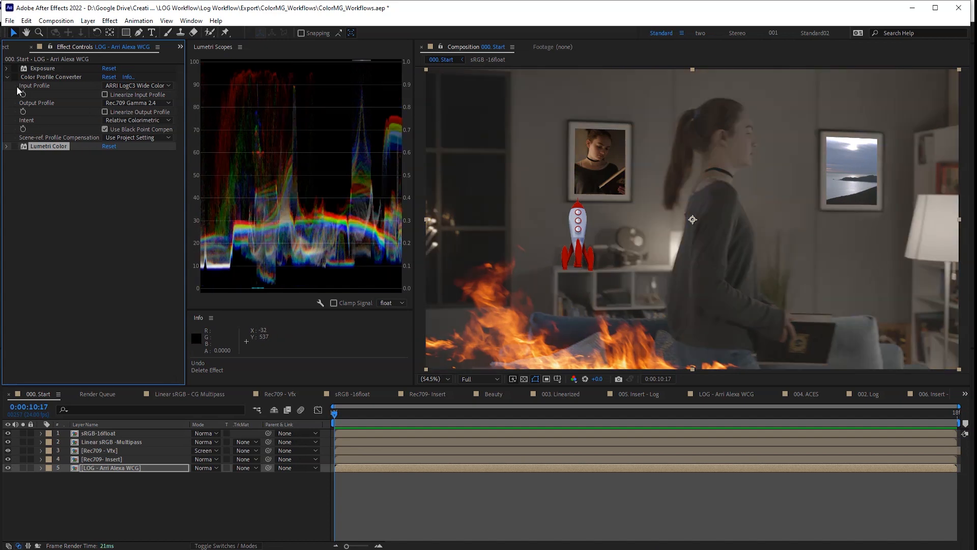
{"action": "left_click", "coordinate": [14, 77]}
{"action": "left_click", "coordinate": [15, 69]}
{"action": "left_click", "coordinate": [11, 68]}
{"action": "left_click", "coordinate": [12, 76]}
{"action": "left_click", "coordinate": [14, 146]}
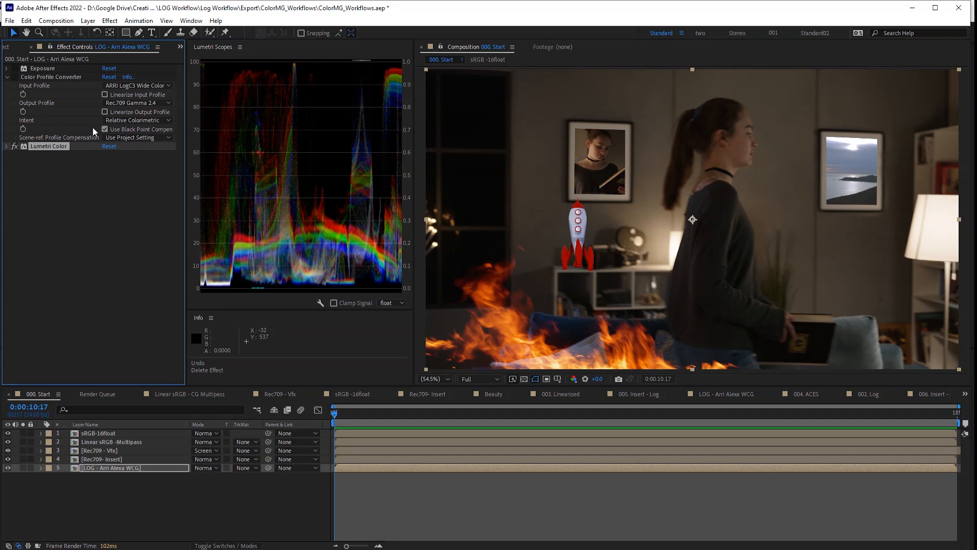
{"action": "left_click", "coordinate": [15, 146]}
{"action": "left_click", "coordinate": [14, 77]}
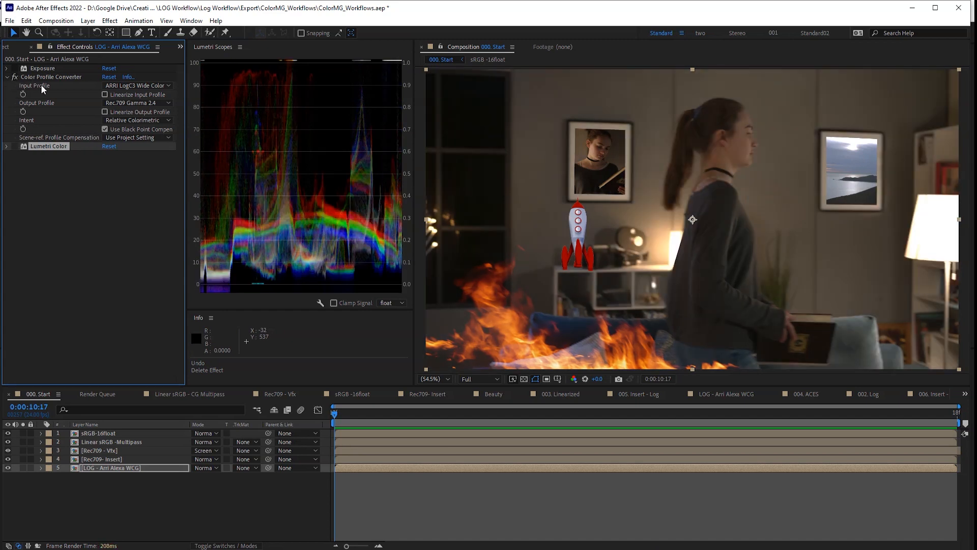
{"action": "left_click", "coordinate": [14, 76]}
{"action": "left_click", "coordinate": [12, 146]}
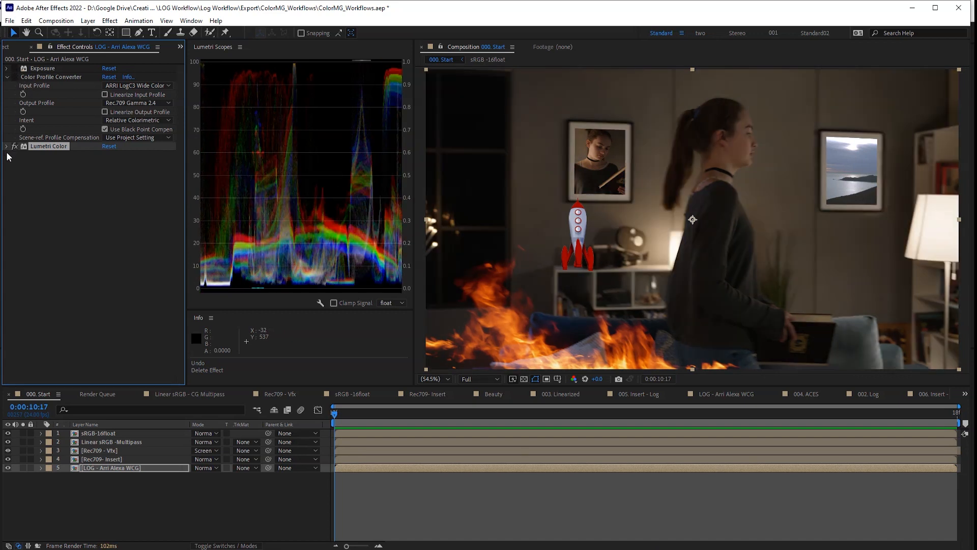
{"action": "left_click", "coordinate": [14, 147]}
{"action": "left_click", "coordinate": [14, 146]}
{"action": "left_click", "coordinate": [7, 147]}
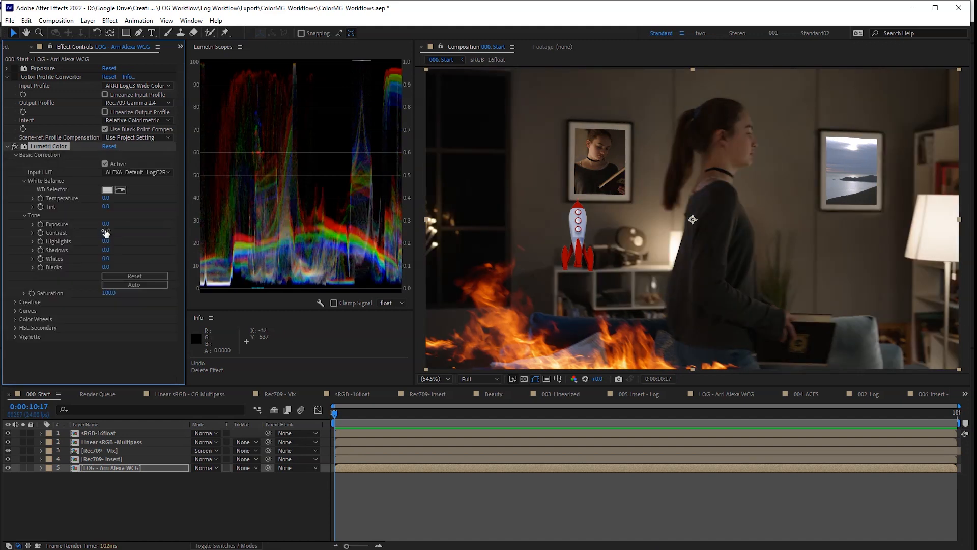
- Move Exposure below the Color Profile Converter, enable and reset it, and lower it to about -0.96
{"action": "left_click_drag", "start_coordinate": [45, 68], "coordinate": [62, 132]}
{"action": "left_click", "coordinate": [14, 138]}
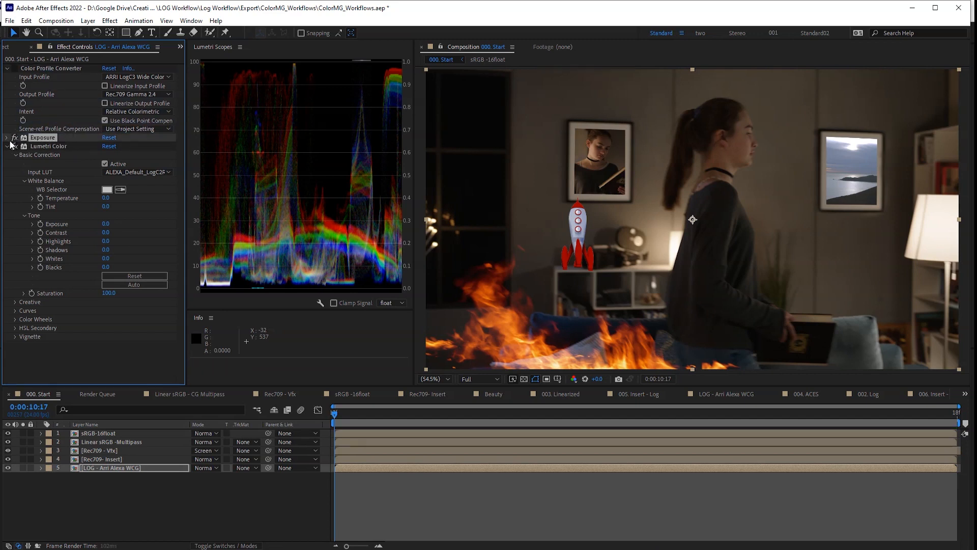
{"action": "left_click", "coordinate": [7, 138]}
{"action": "left_click", "coordinate": [112, 139]}
{"action": "left_click_drag", "start_coordinate": [109, 163], "coordinate": [112, 252]}
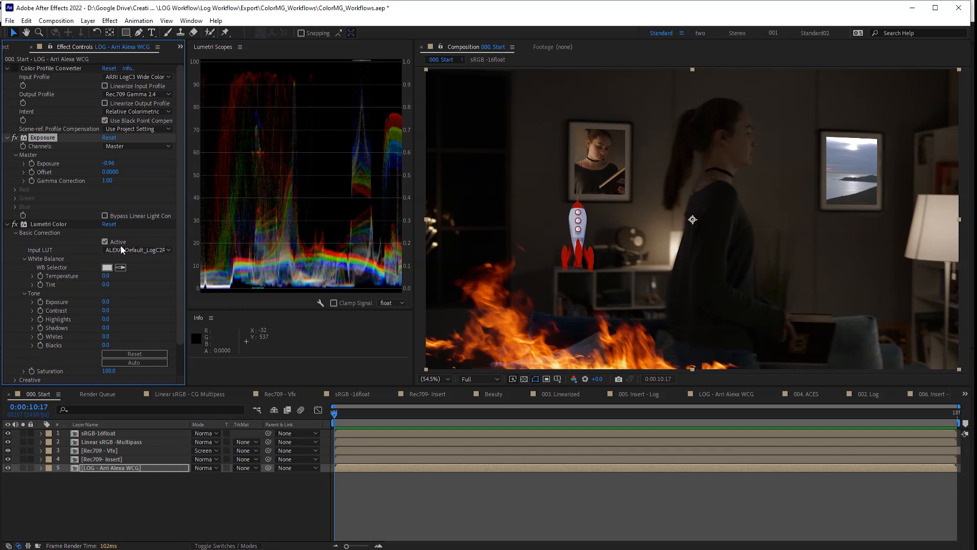
{"action": "mouse_move", "coordinate": [108, 163]}
{"action": "left_mouse_down"}
{"action": "mouse_move", "coordinate": [120, 164]}
{"action": "mouse_move", "coordinate": [106, 163]}
{"action": "left_mouse_up"}
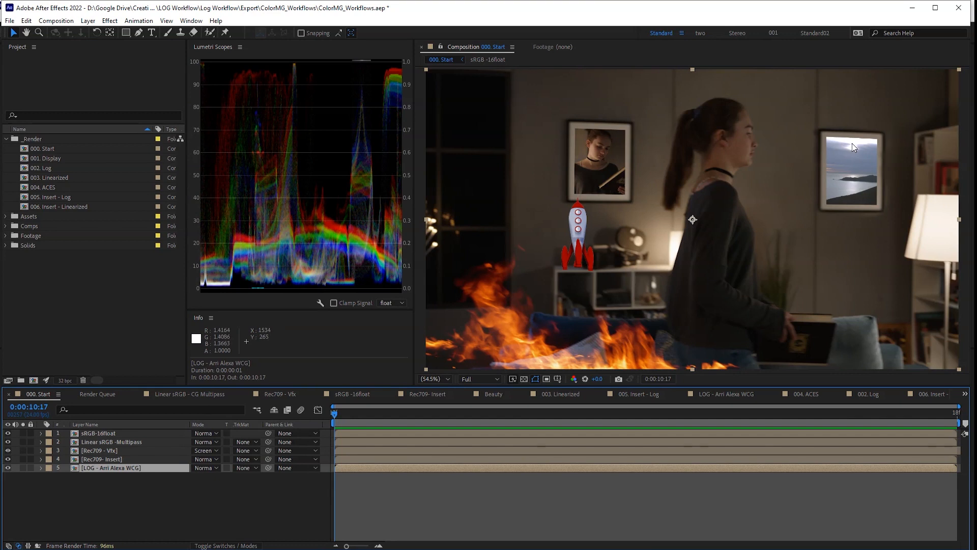
- Add Exposure to sRGB-16float ahead of its Color Profile Converter and set it to -5.12
{"action": "left_click", "coordinate": [116, 433]}
{"action": "key", "text": "ctrl+space"}
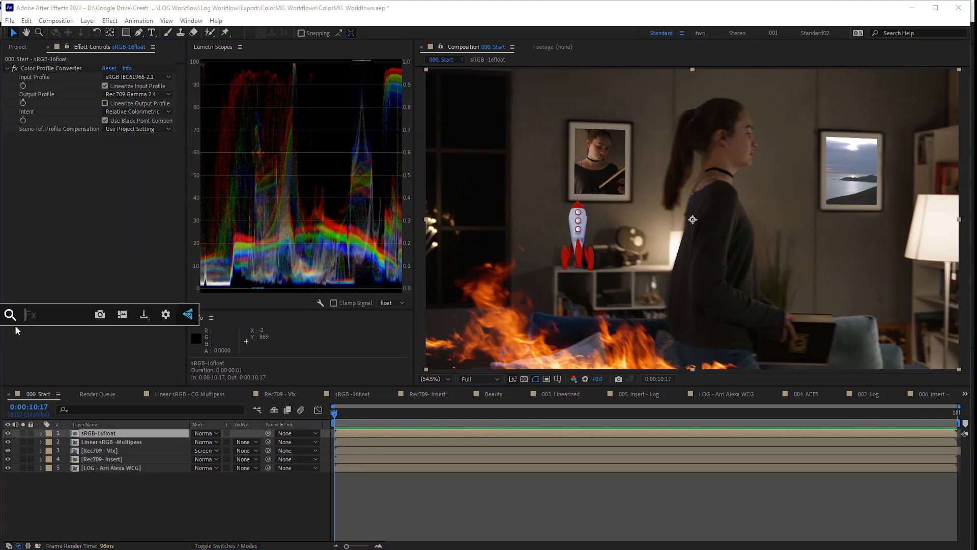
{"action": "type", "text": "expo"}
{"action": "key", "text": "Return"}
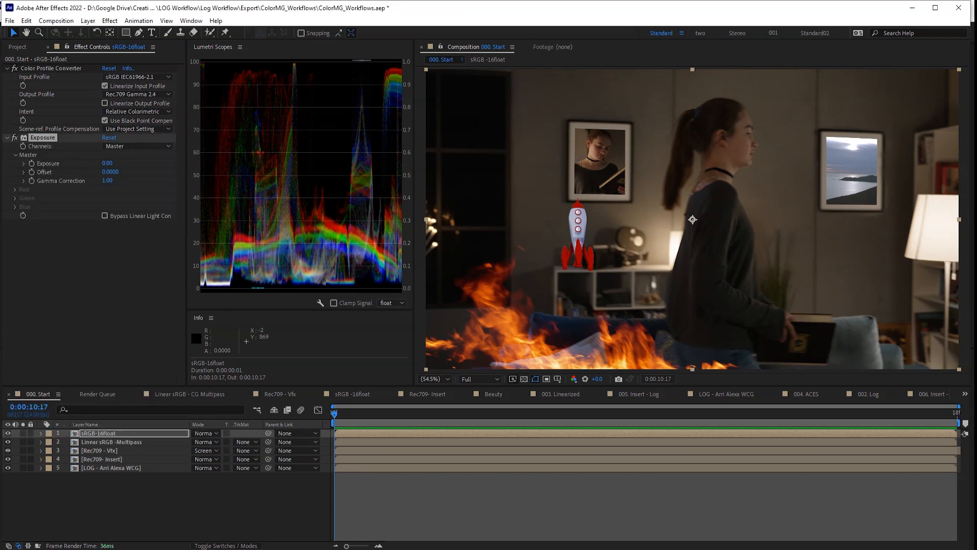
{"action": "left_click_drag", "start_coordinate": [53, 138], "coordinate": [62, 69]}
{"action": "left_click_drag", "start_coordinate": [107, 94], "coordinate": [1, 104]}
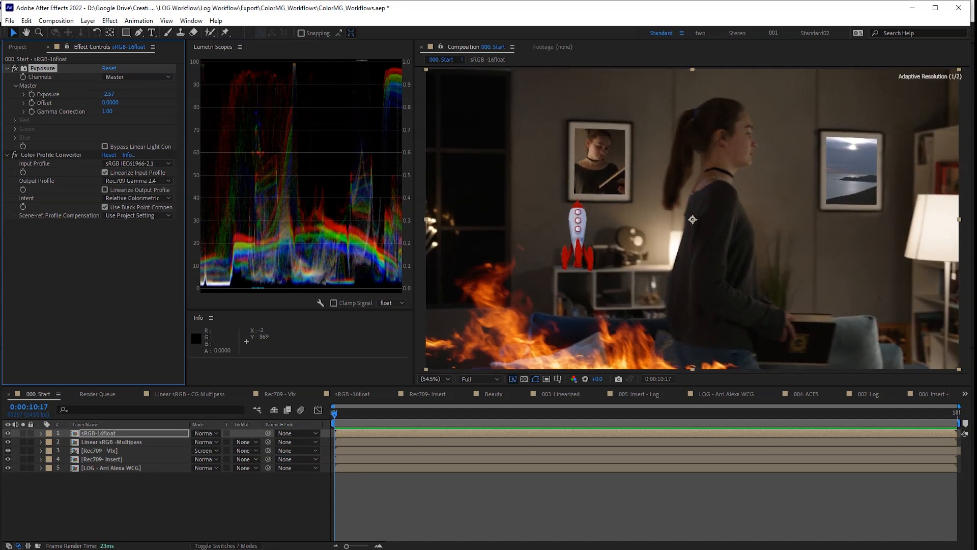
{"action": "left_click_drag", "start_coordinate": [103, 96], "coordinate": [1, 105]}
{"action": "mouse_move", "coordinate": [110, 93]}
{"action": "left_mouse_down"}
{"action": "mouse_move", "coordinate": [58, 98]}
{"action": "mouse_move", "coordinate": [113, 93]}
{"action": "left_mouse_up"}
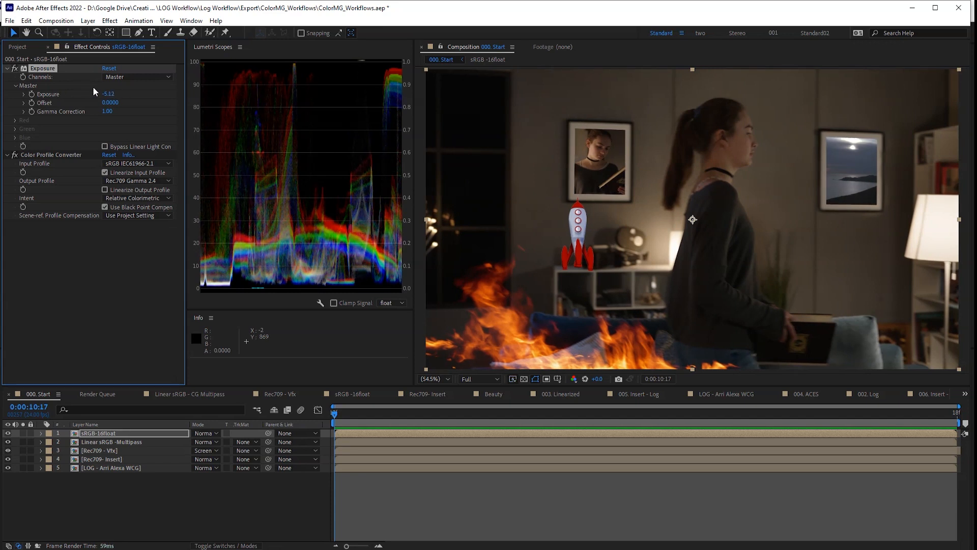
{"action": "left_click", "coordinate": [18, 47]}
{"action": "left_click", "coordinate": [64, 380]}
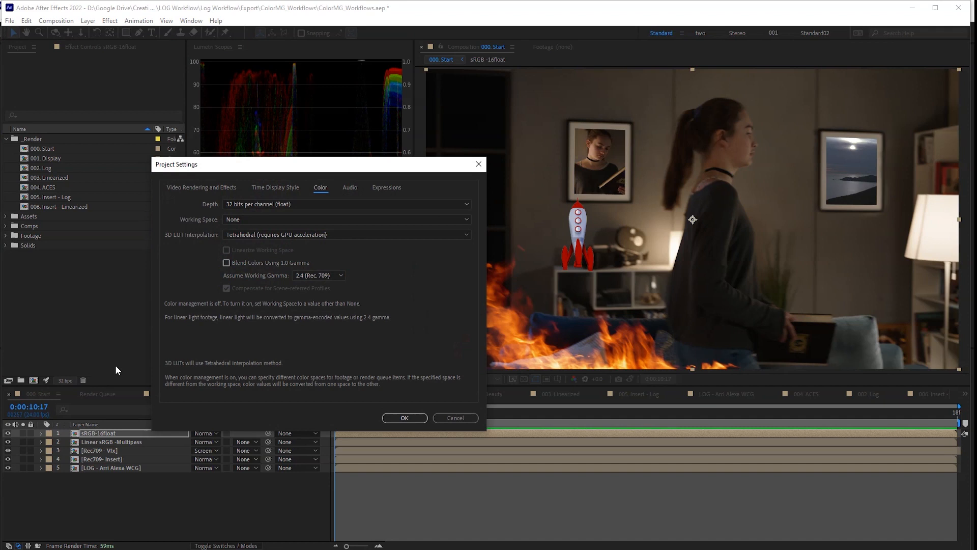
{"action": "left_click", "coordinate": [262, 202]}
{"action": "left_click", "coordinate": [257, 226]}
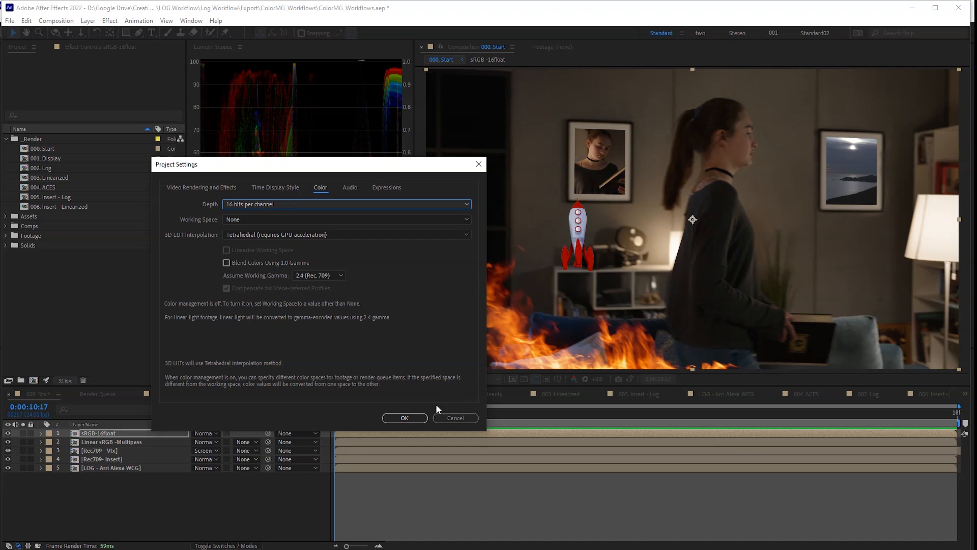
{"action": "left_click", "coordinate": [405, 418]}
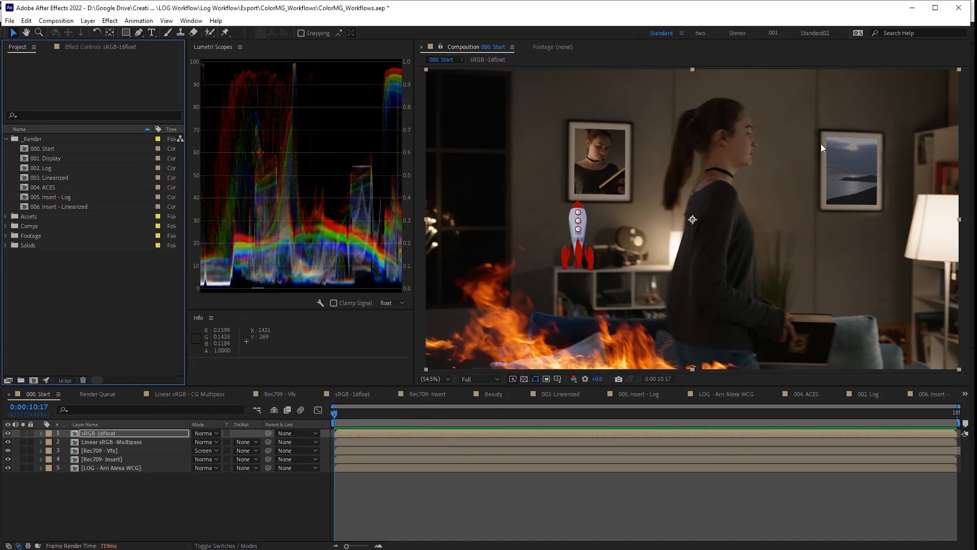
{"action": "left_click", "coordinate": [65, 380]}
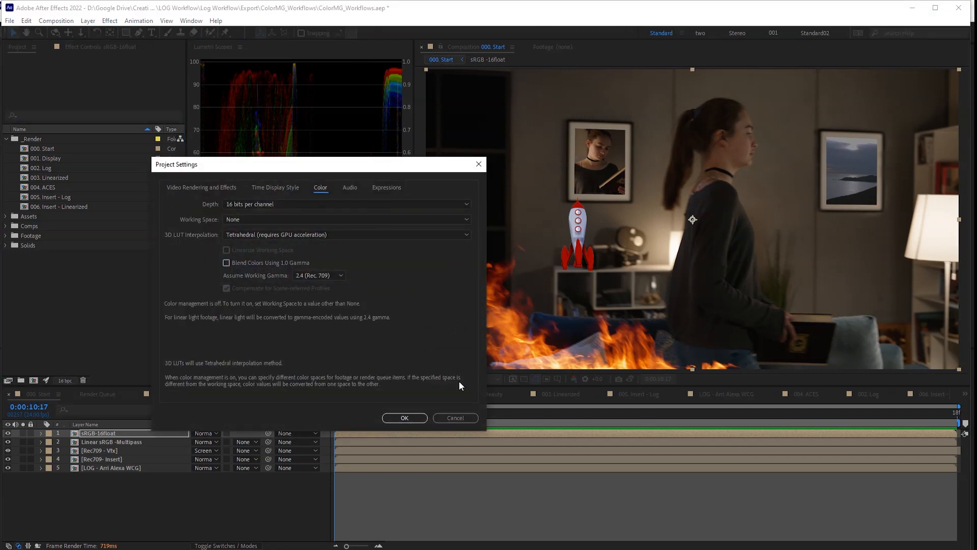
{"action": "left_click", "coordinate": [285, 205]}
{"action": "left_click", "coordinate": [270, 237]}
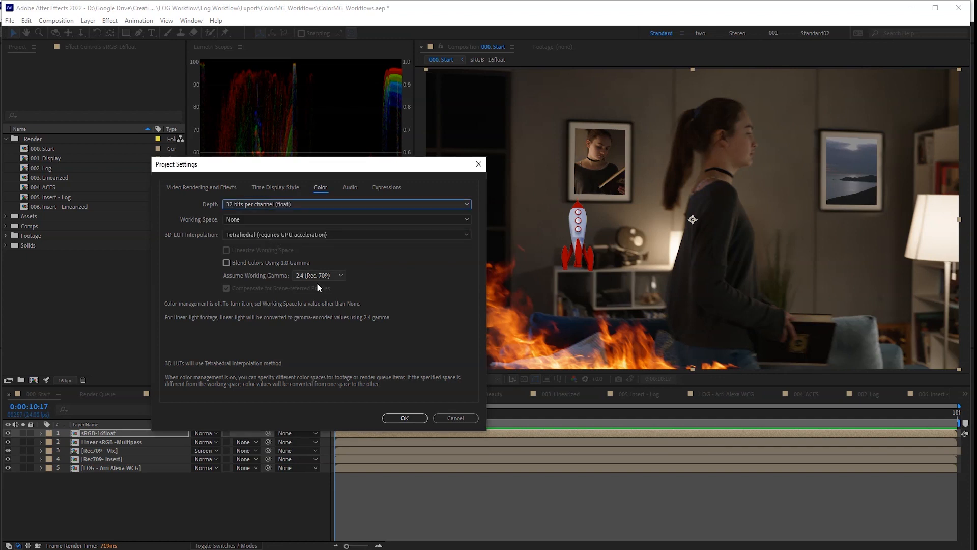
{"action": "left_click", "coordinate": [405, 418]}
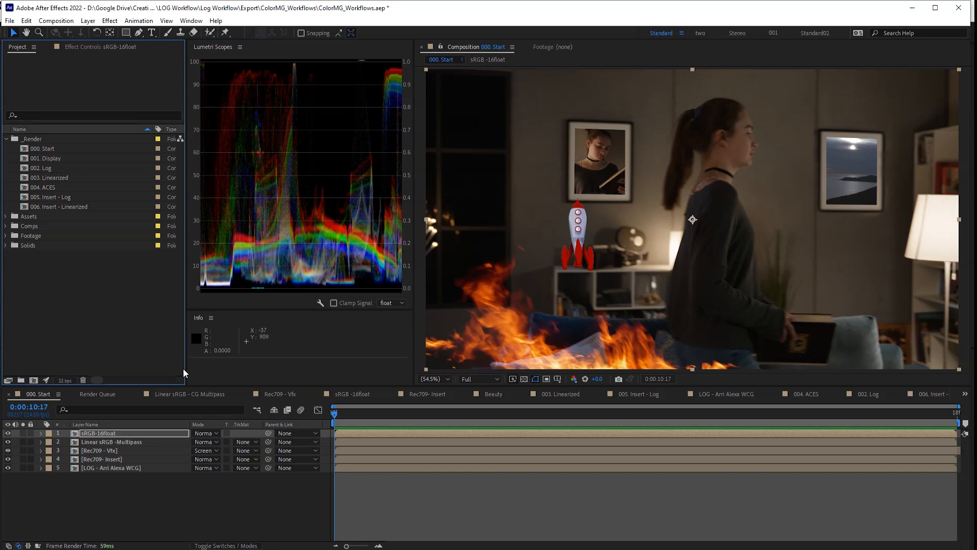
{"action": "left_click", "coordinate": [66, 381]}
{"action": "left_click", "coordinate": [279, 204]}
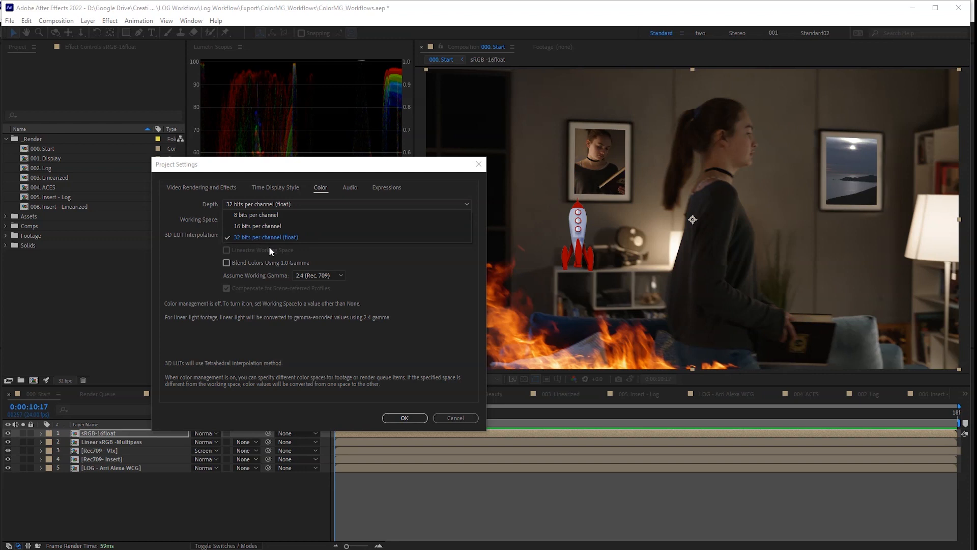
{"action": "left_click", "coordinate": [405, 418]}
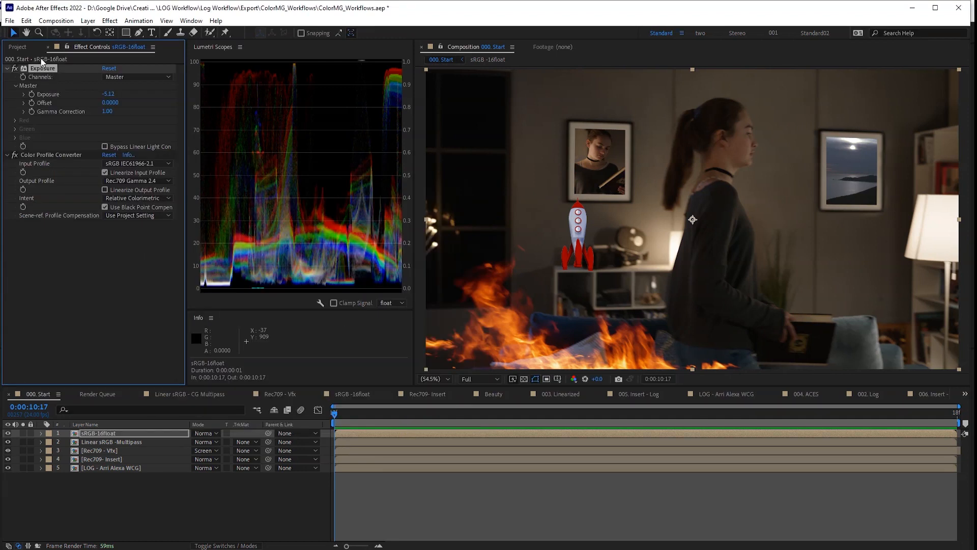
- Delete the Exposure effect from the LOG - Arri Alexa WCG layer
{"action": "key", "text": "Delete"}
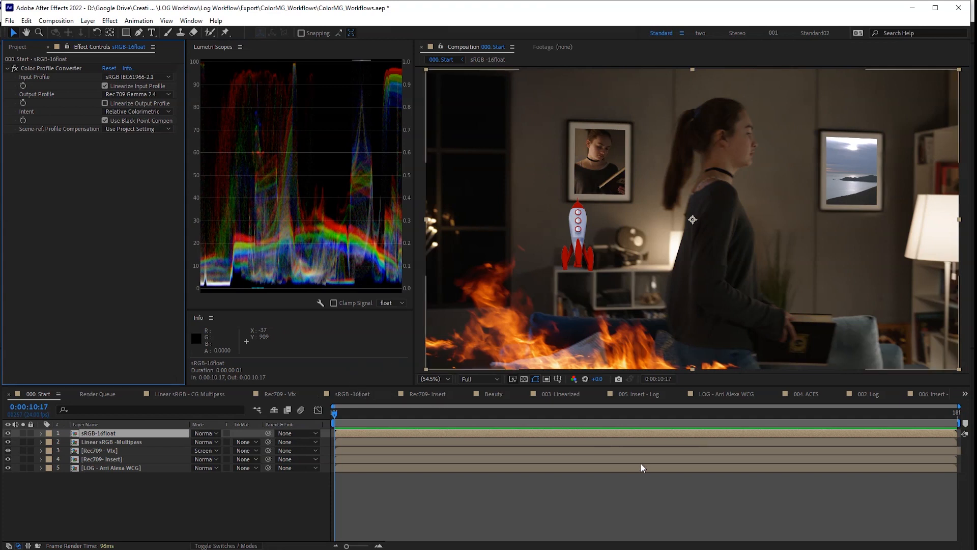
{"action": "key", "text": "ctrl+z"}
{"action": "left_click", "coordinate": [47, 135]}
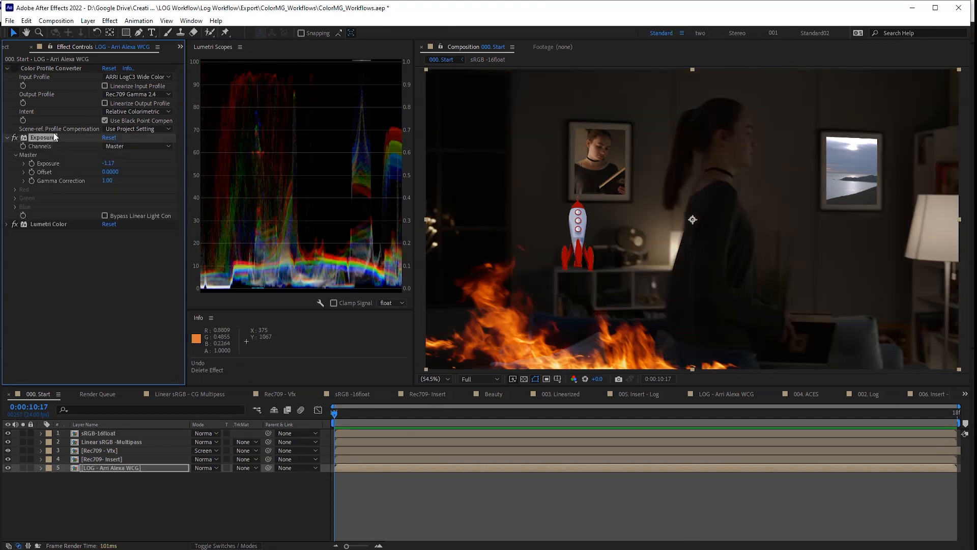
{"action": "key", "text": "Delete"}
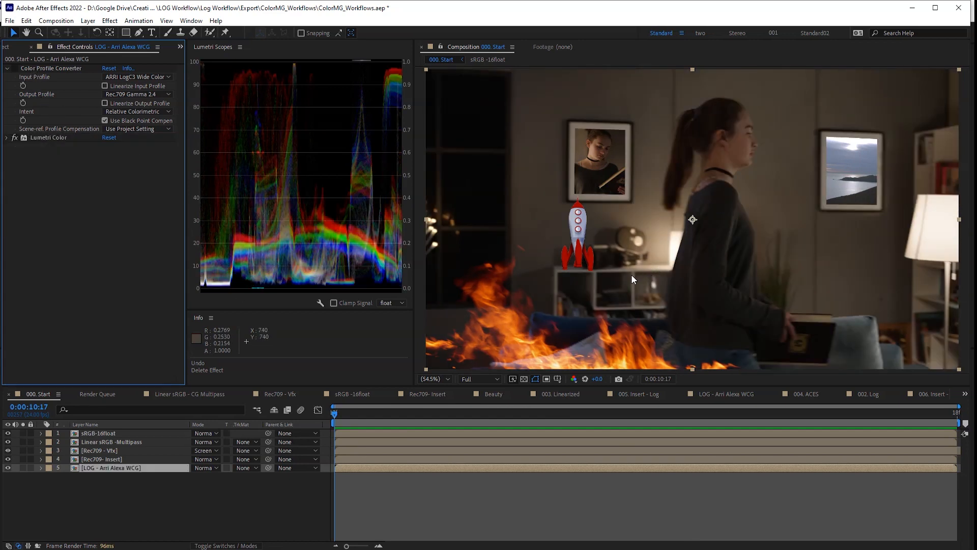
{"action": "left_click", "coordinate": [14, 435]}
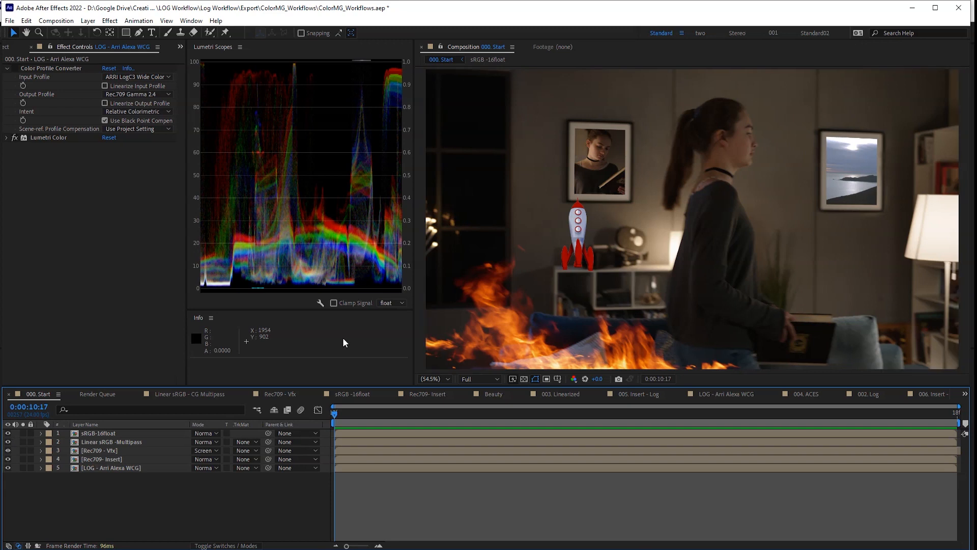
- Select the LOG layer and queue the current frame via Save Frame As (Ctrl+Alt+S)
{"action": "key", "text": "alt+Tab"}
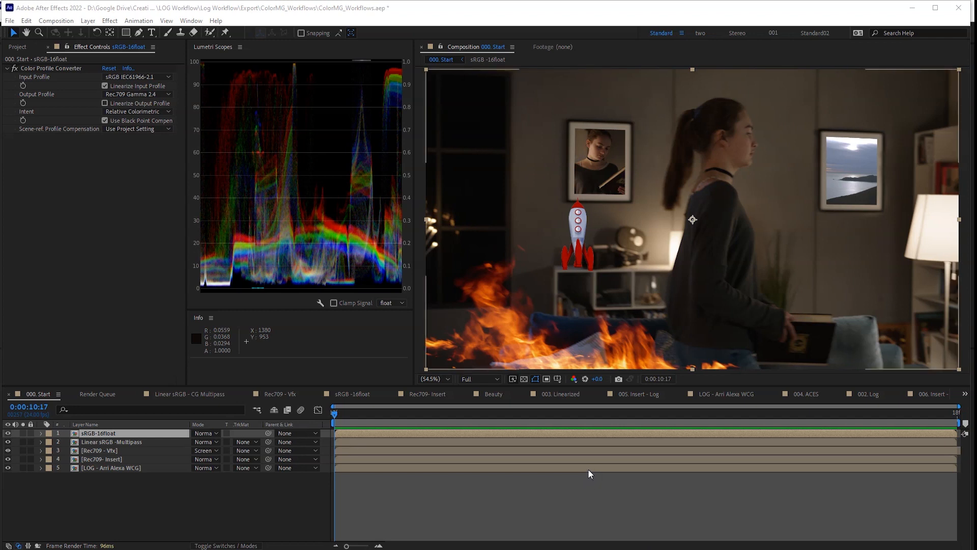
{"action": "left_click", "coordinate": [121, 467]}
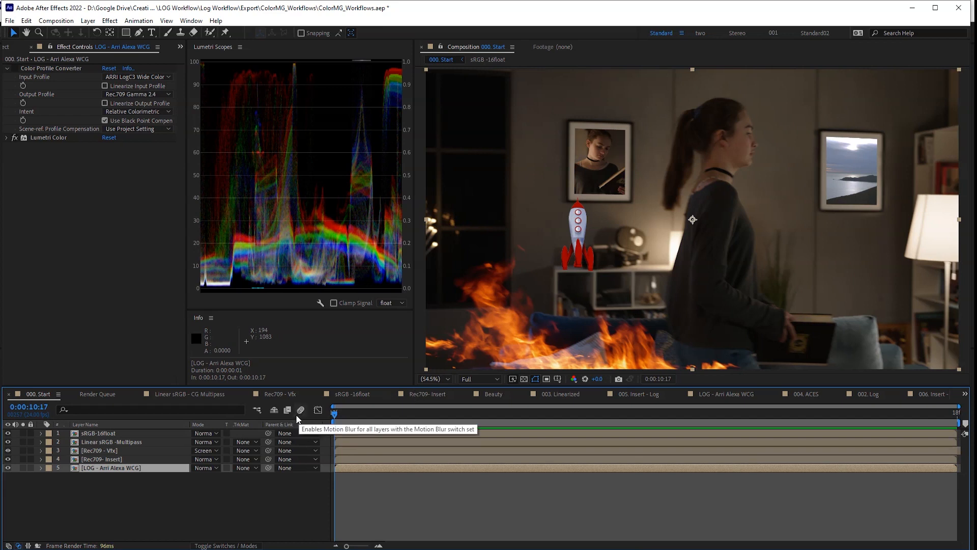
{"action": "key", "text": "ctrl+alt+s"}
- Render the queued frame as Prores4444 and add 000. Start (0-00-10-17).mov as the comp's top layer
{"action": "left_click", "coordinate": [70, 535]}
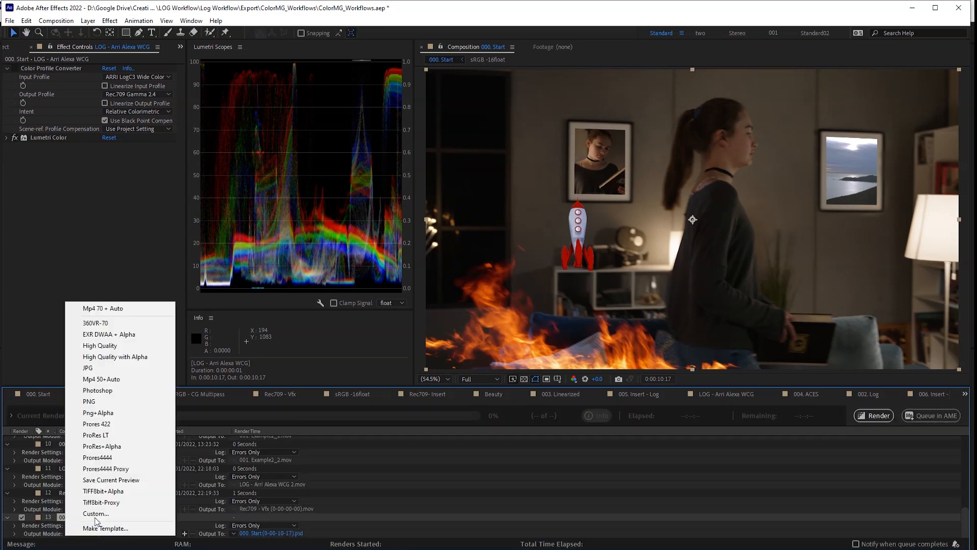
{"action": "left_click", "coordinate": [116, 458]}
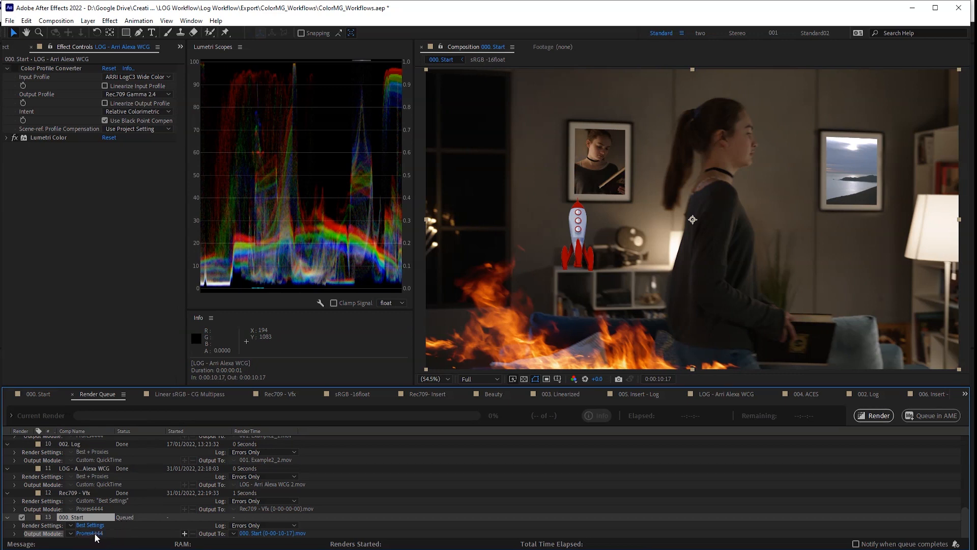
{"action": "left_click", "coordinate": [96, 533]}
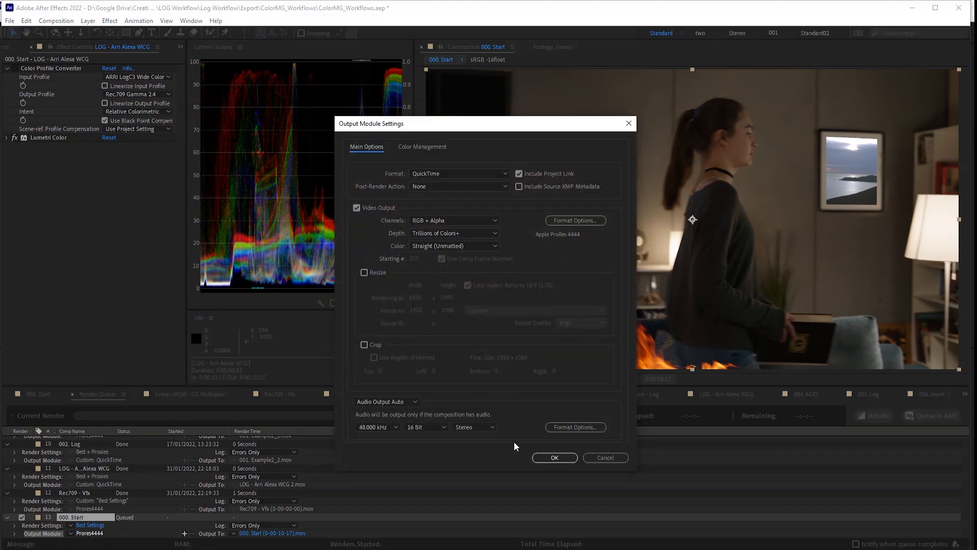
{"action": "left_click", "coordinate": [554, 457]}
{"action": "left_click", "coordinate": [876, 415]}
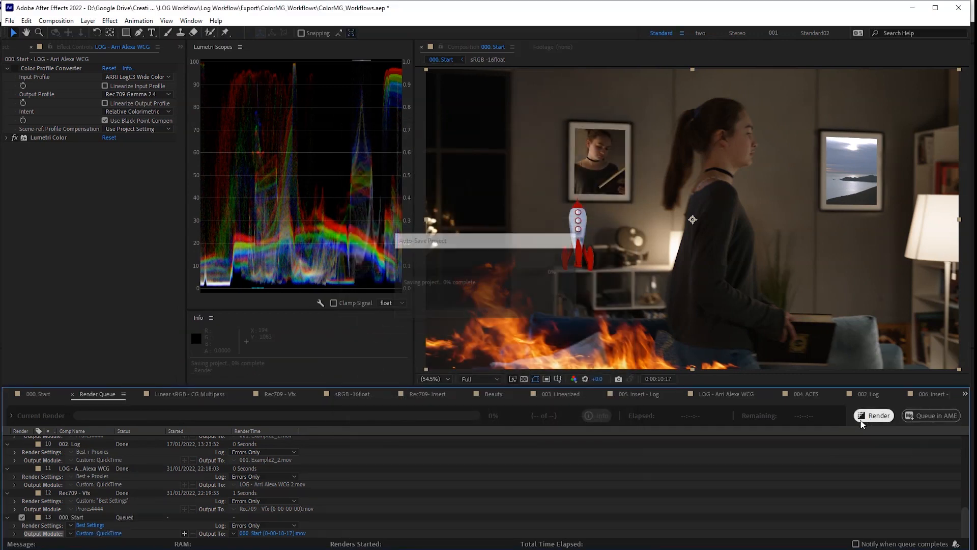
{"action": "left_click_drag", "start_coordinate": [44, 533], "coordinate": [36, 320]}
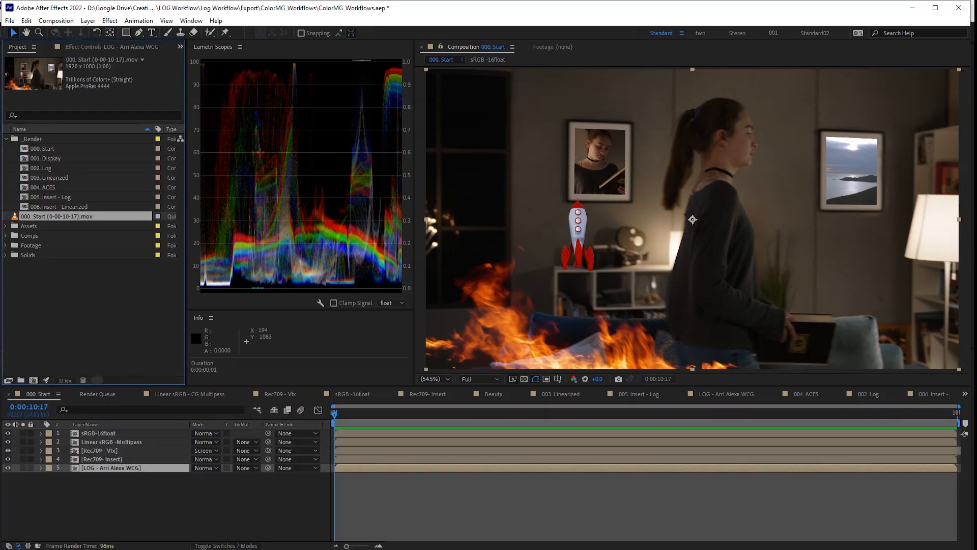
{"action": "key", "text": "ctrl+slash"}
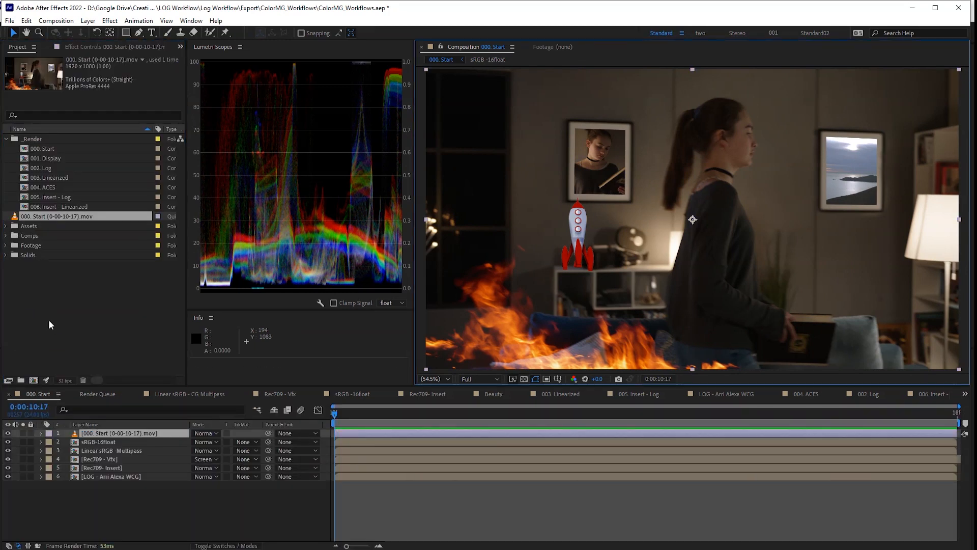
- Add Exposure at -2.28 to the 000. Start (0-00-10-17).mov layer, then hide that layer
{"action": "left_click", "coordinate": [8, 434]}
{"action": "left_click", "coordinate": [8, 434]}
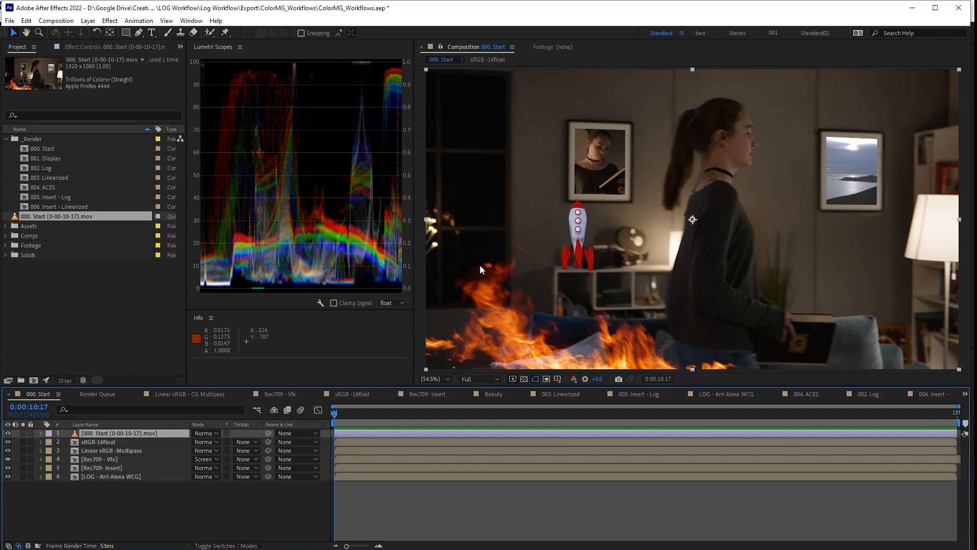
{"action": "key", "text": "ctrl+space"}
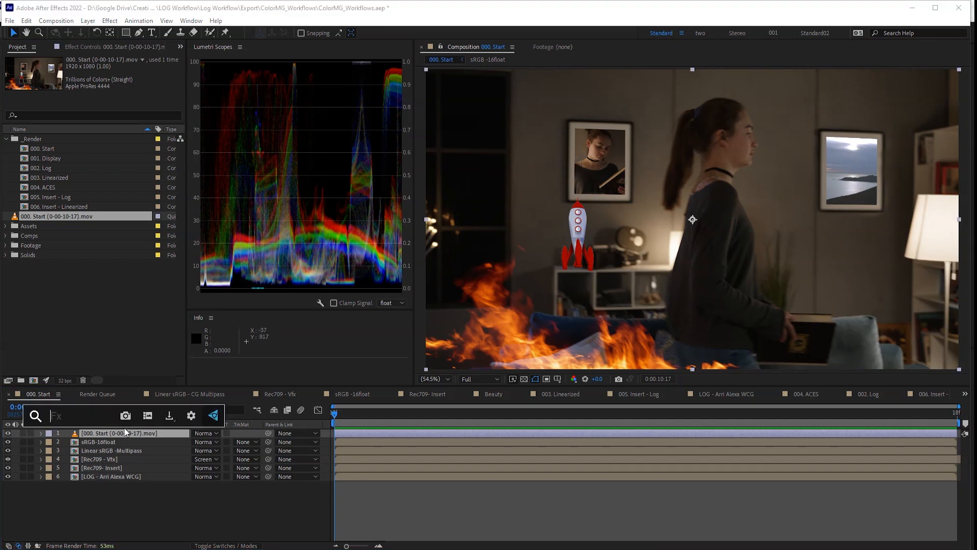
{"action": "type", "text": "expo"}
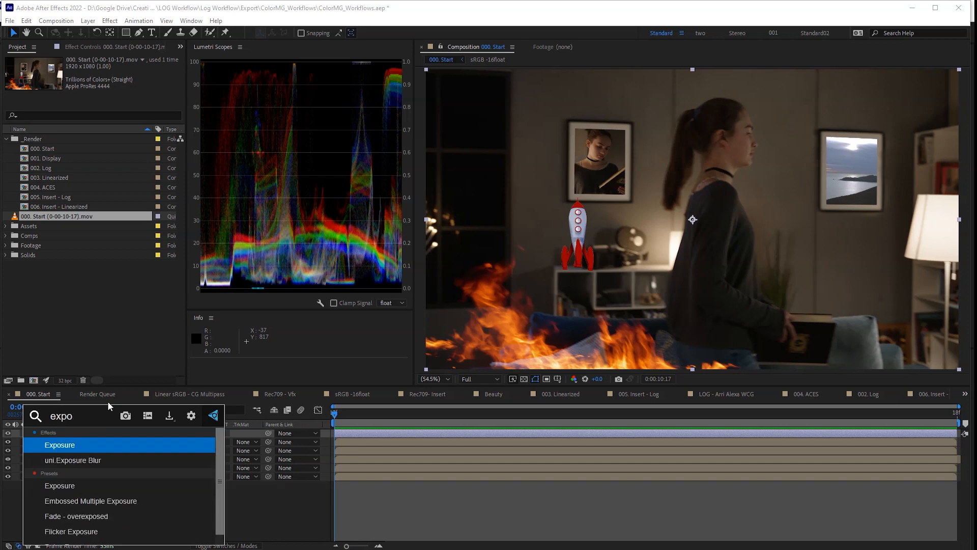
{"action": "key", "text": "Return"}
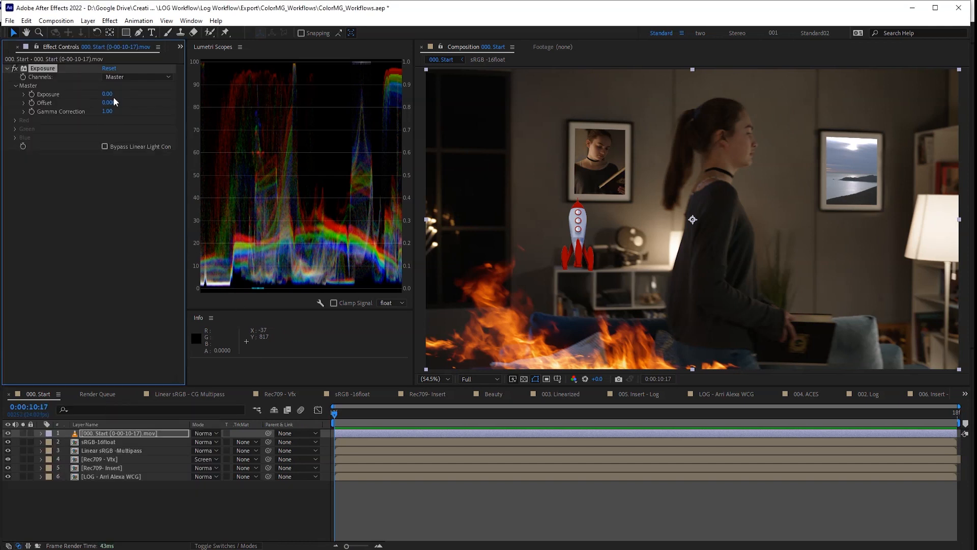
{"action": "left_click_drag", "start_coordinate": [107, 95], "coordinate": [86, 94]}
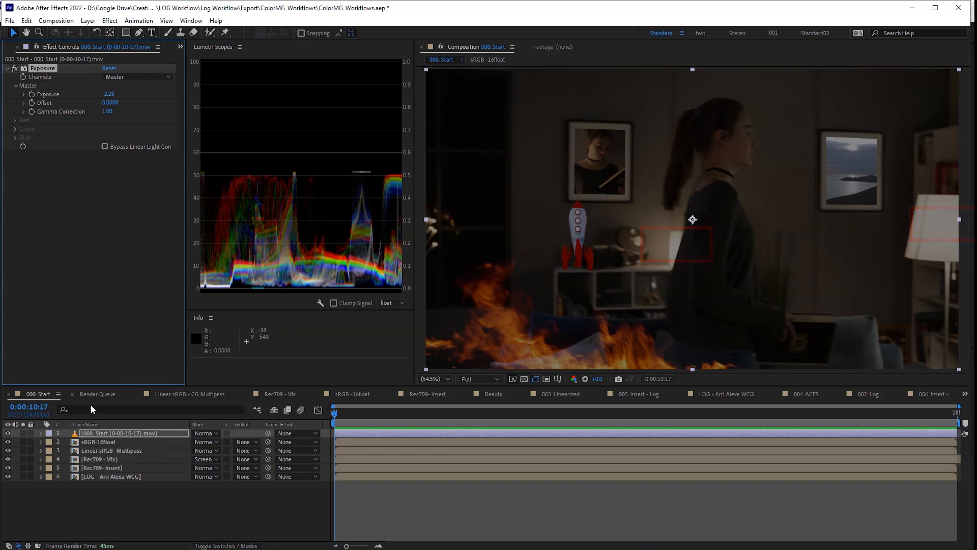
{"action": "left_click", "coordinate": [8, 433]}
- Trial an Exposure of -2.22 above Lumetri Color on the LOG - Arri Alexa WCG layer, then delete it
{"action": "left_click", "coordinate": [117, 478]}
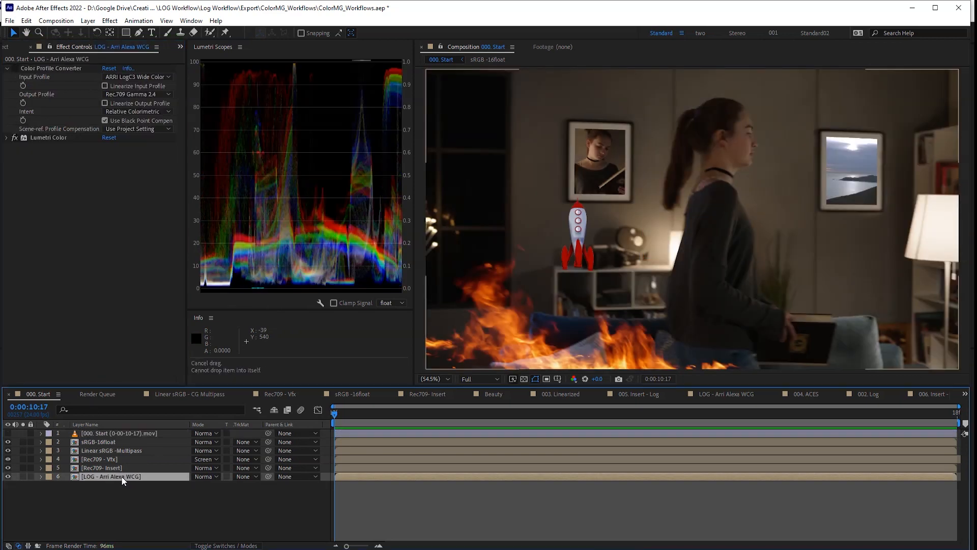
{"action": "left_click", "coordinate": [74, 275]}
{"action": "key", "text": "ctrl+space"}
{"action": "type", "text": "exp"}
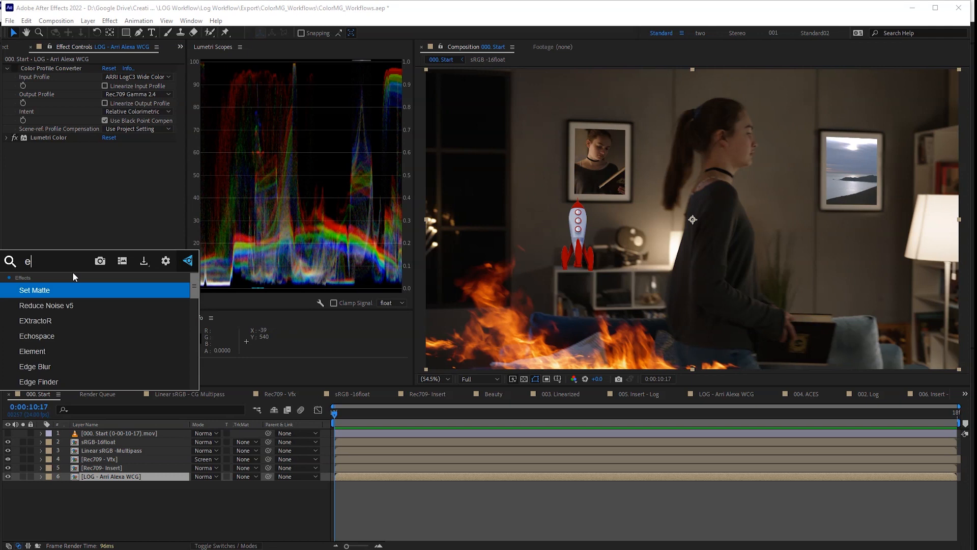
{"action": "key", "text": "Return"}
{"action": "left_click_drag", "start_coordinate": [44, 147], "coordinate": [43, 135]}
{"action": "left_click_drag", "start_coordinate": [108, 166], "coordinate": [53, 166]}
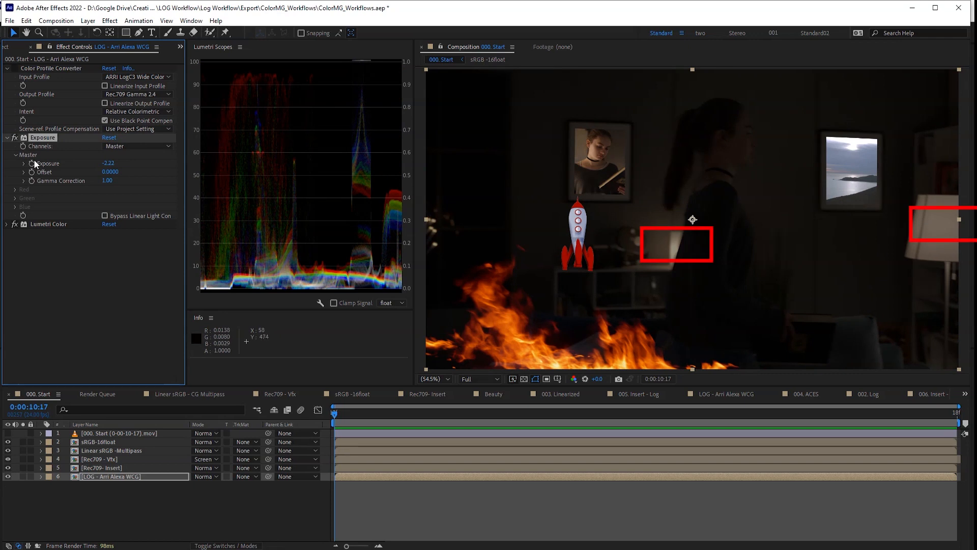
{"action": "key", "text": "Delete"}
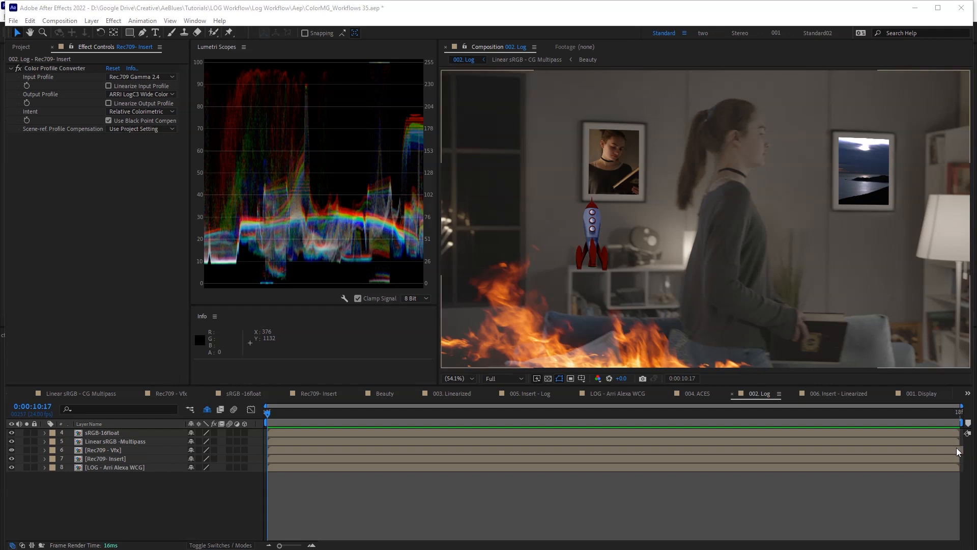
- Show the shy layers and set Rec709's input profile to ARRI LogC3 Wide Color Gamut - EI 800
{"action": "left_click", "coordinate": [207, 410]}
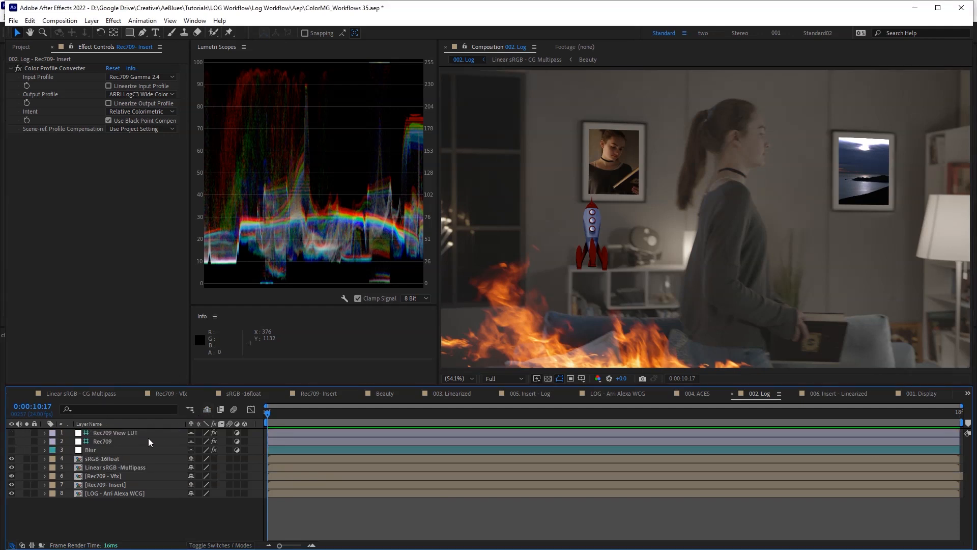
{"action": "left_click", "coordinate": [115, 441]}
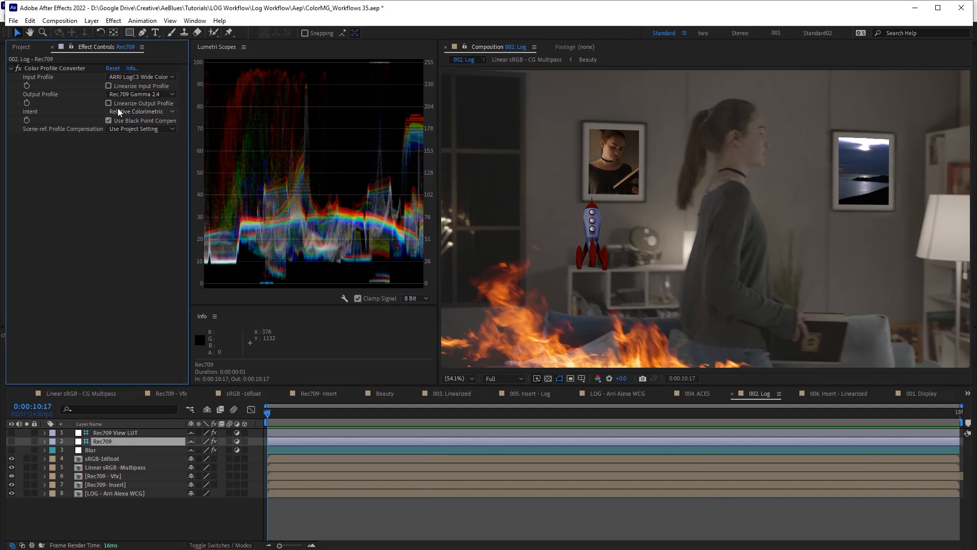
{"action": "left_click", "coordinate": [148, 78]}
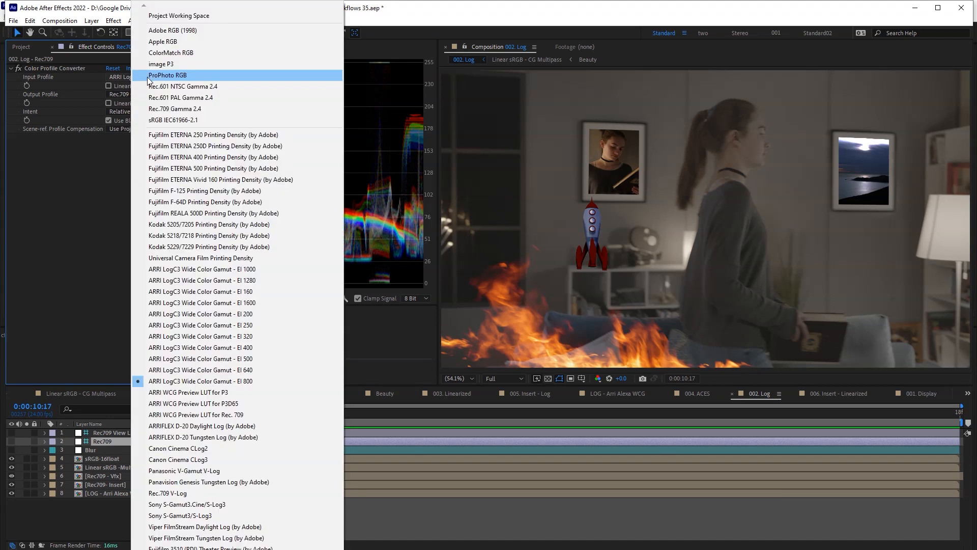
{"action": "left_click", "coordinate": [243, 383]}
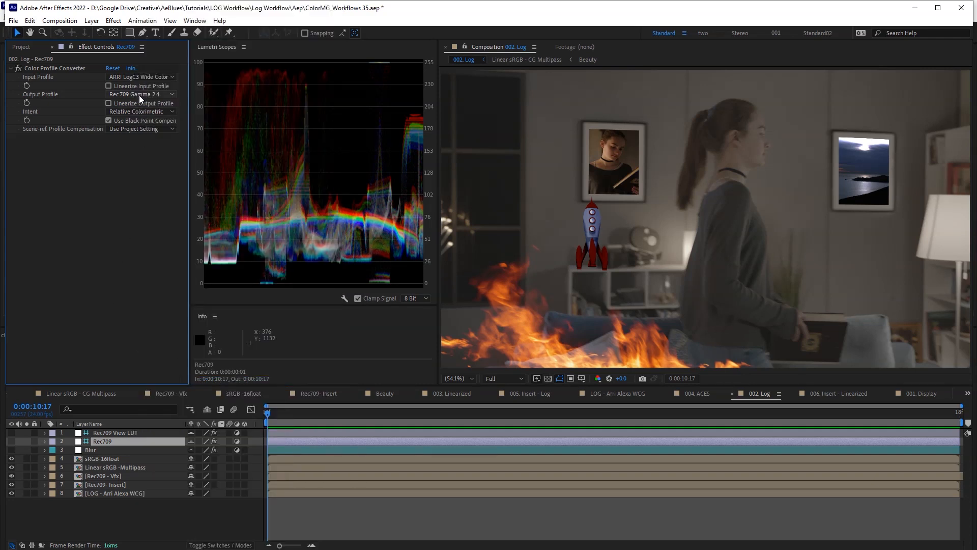
- Compare Rec709 with Rec709 View LUT, leaving Rec709 visible and the View LUT hidden
{"action": "left_click", "coordinate": [11, 441]}
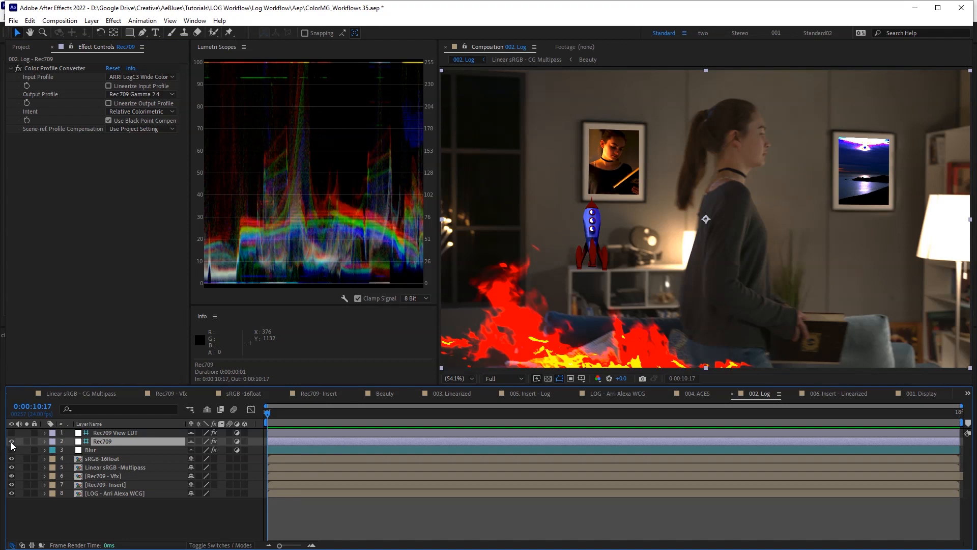
{"action": "left_click", "coordinate": [11, 441]}
{"action": "left_click", "coordinate": [11, 433]}
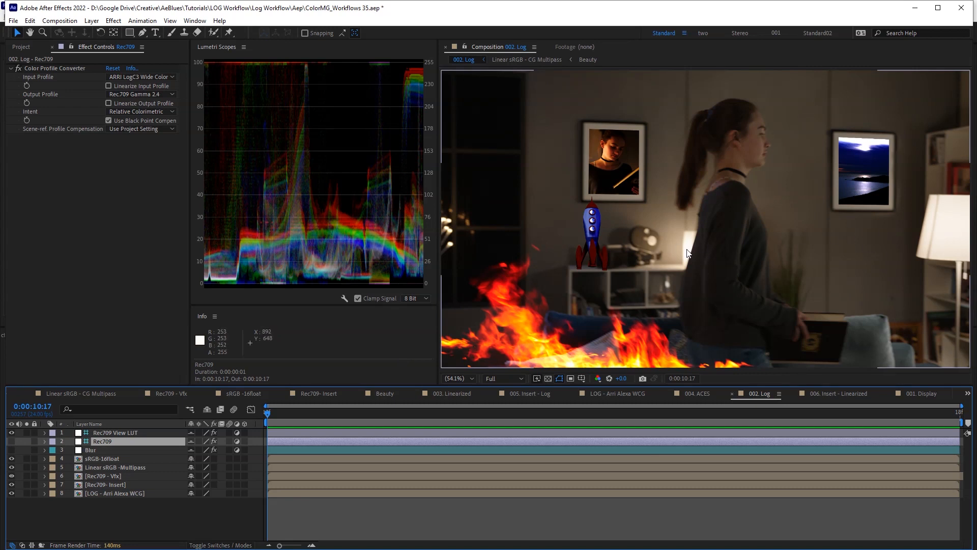
{"action": "left_click", "coordinate": [129, 434]}
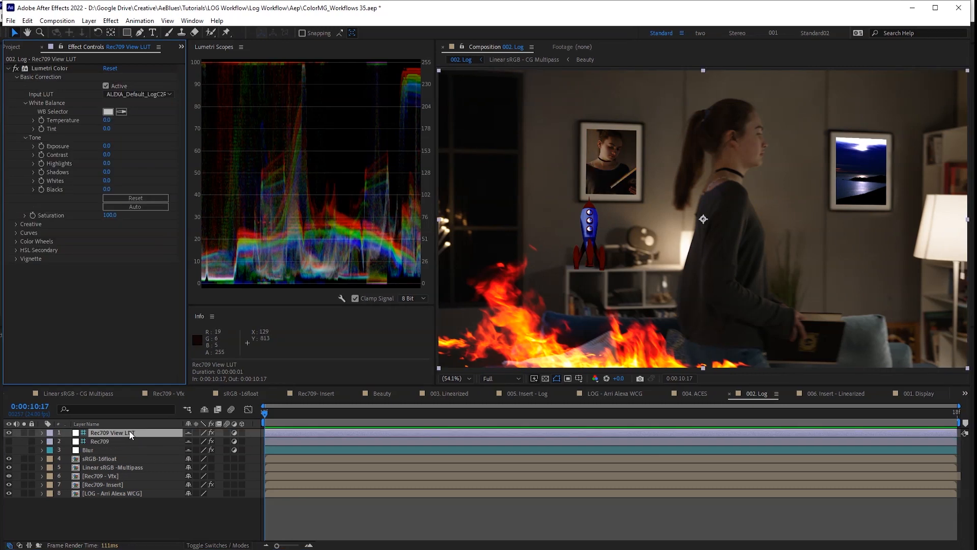
{"action": "right_click", "coordinate": [132, 434]}
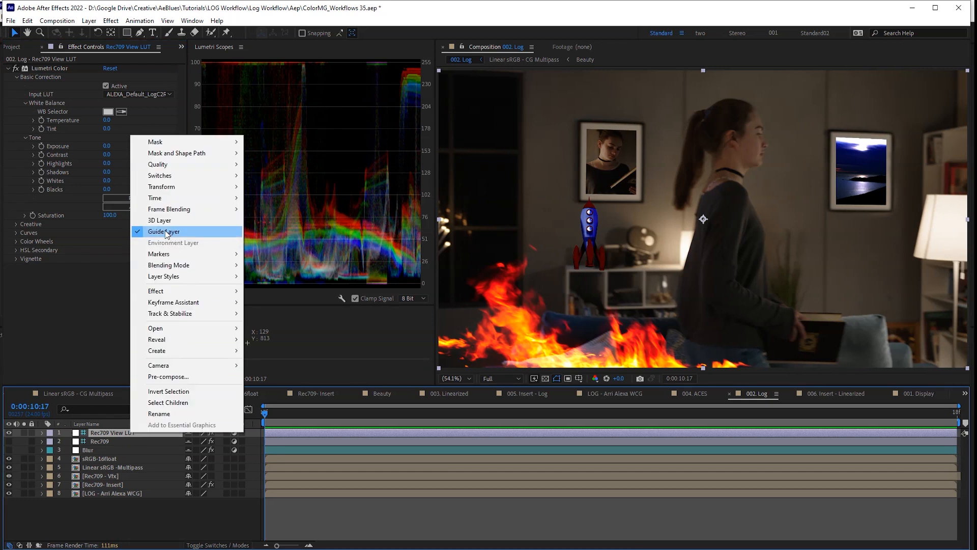
{"action": "left_click", "coordinate": [110, 437]}
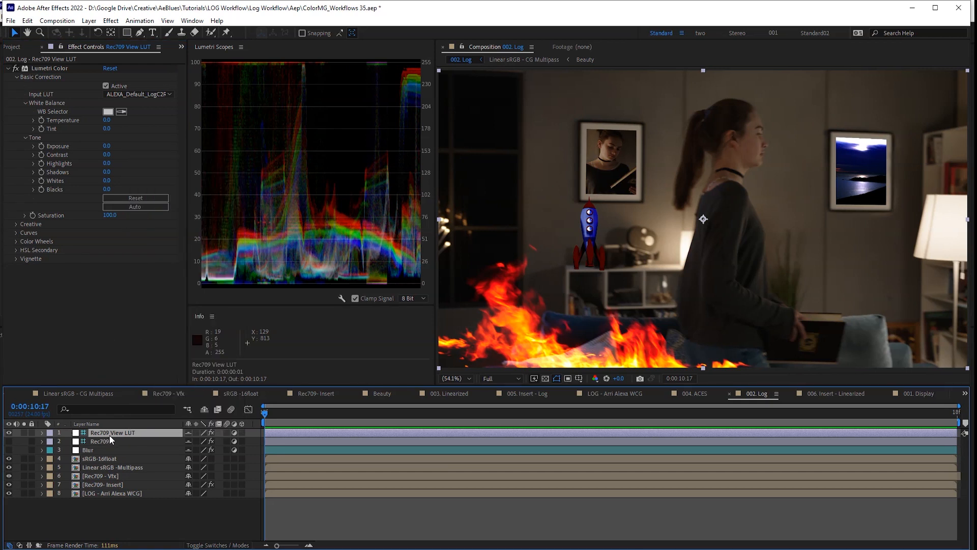
{"action": "left_click", "coordinate": [102, 442]}
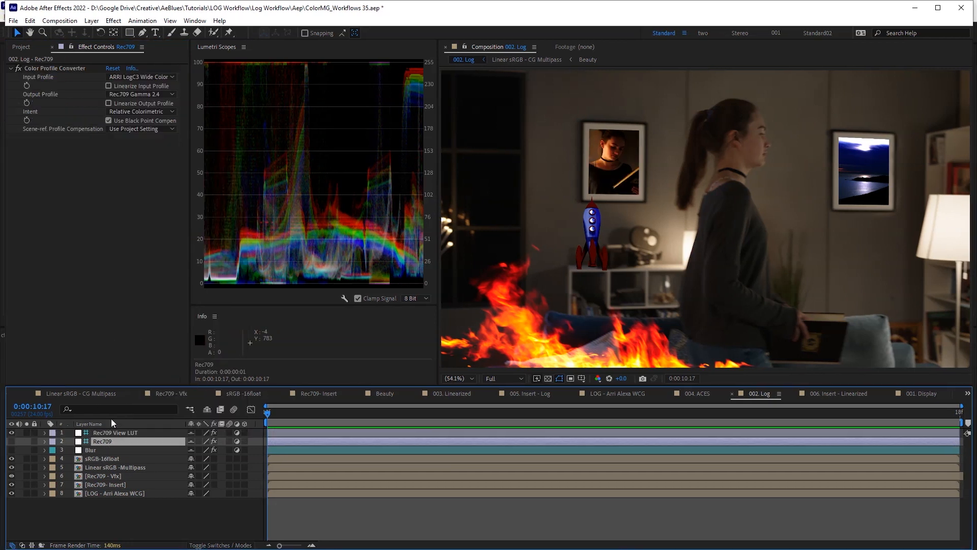
{"action": "left_click", "coordinate": [12, 432]}
{"action": "left_click", "coordinate": [11, 441]}
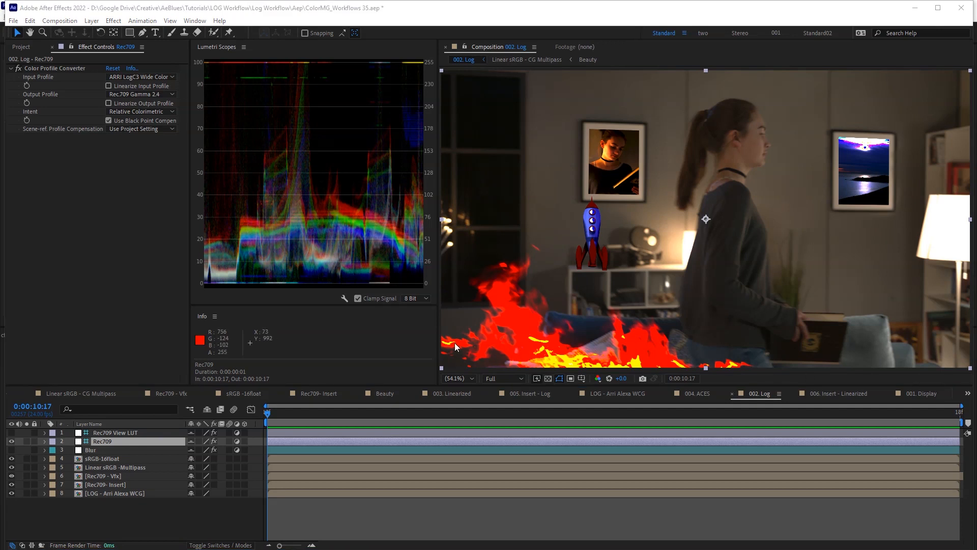
{"action": "left_click", "coordinate": [121, 484]}
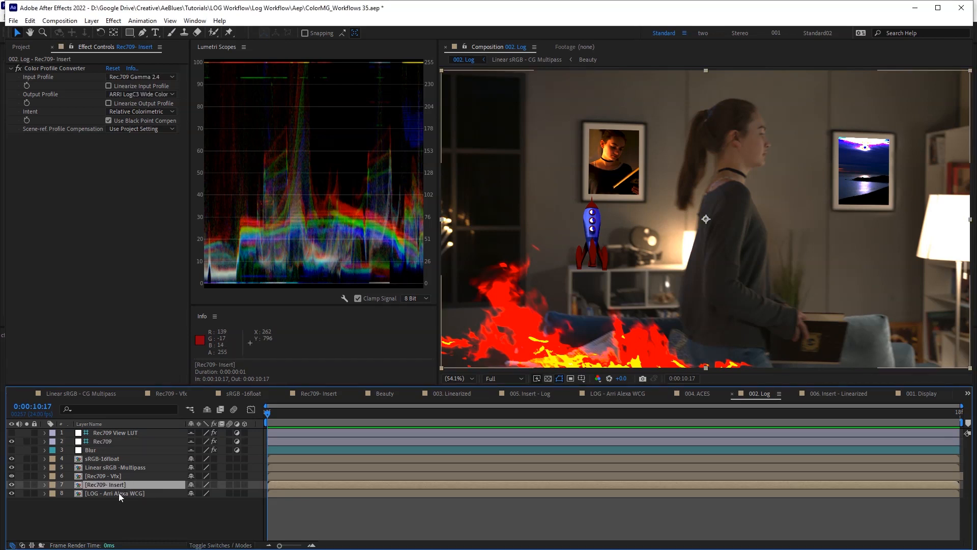
- Inspect the output colour profile on the insert and Rec709 - Vfx layers, leaving it unchanged
{"action": "left_click", "coordinate": [118, 493]}
{"action": "left_click", "coordinate": [114, 485]}
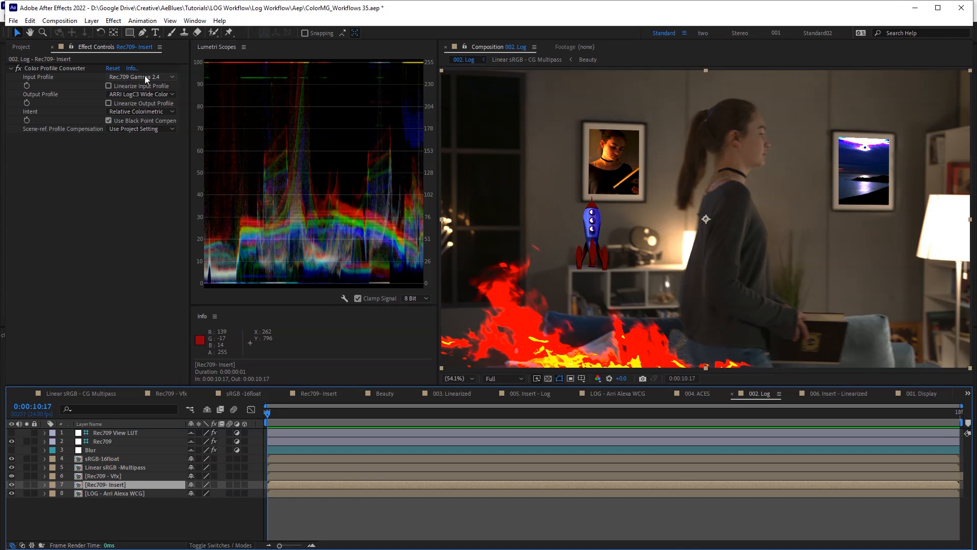
{"action": "left_click", "coordinate": [139, 94]}
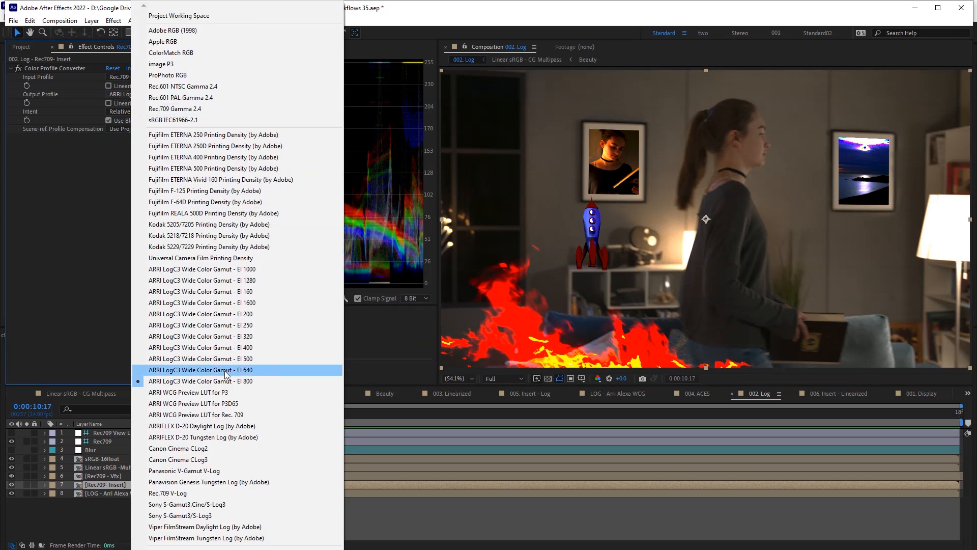
{"action": "left_click", "coordinate": [189, 381]}
{"action": "left_click", "coordinate": [123, 477]}
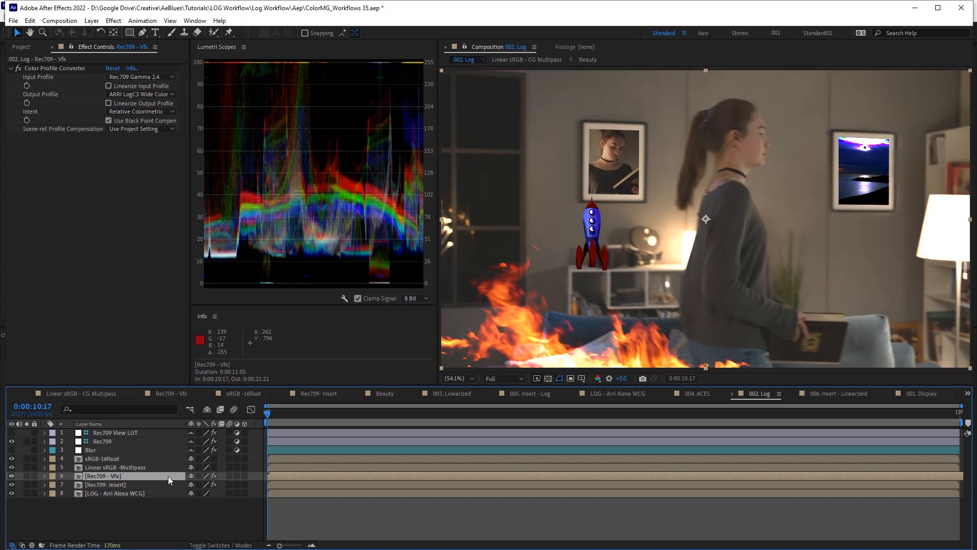
- Check the sRGB-16float and Linear sRGB -Multipass profile settings and re-enable both layers' effects
{"action": "left_click", "coordinate": [112, 467]}
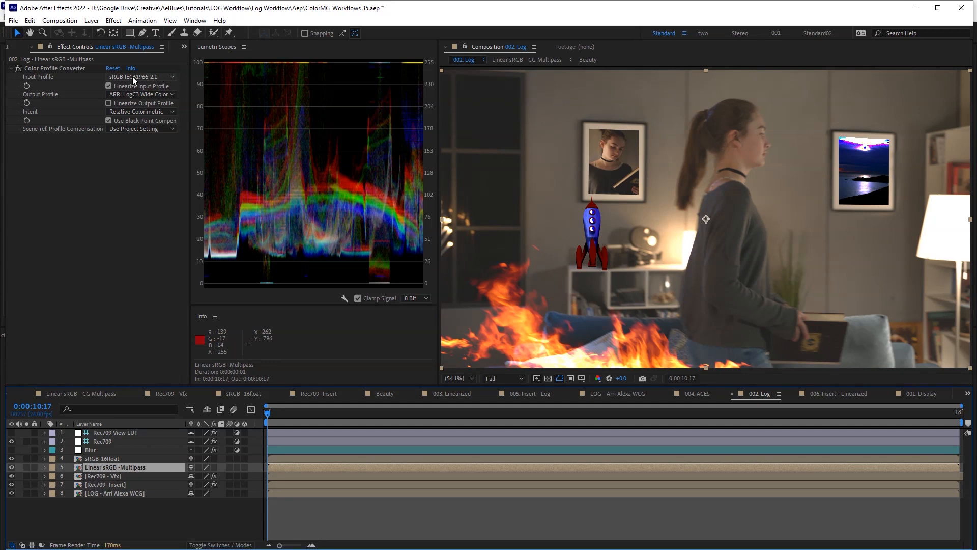
{"action": "left_click", "coordinate": [116, 460]}
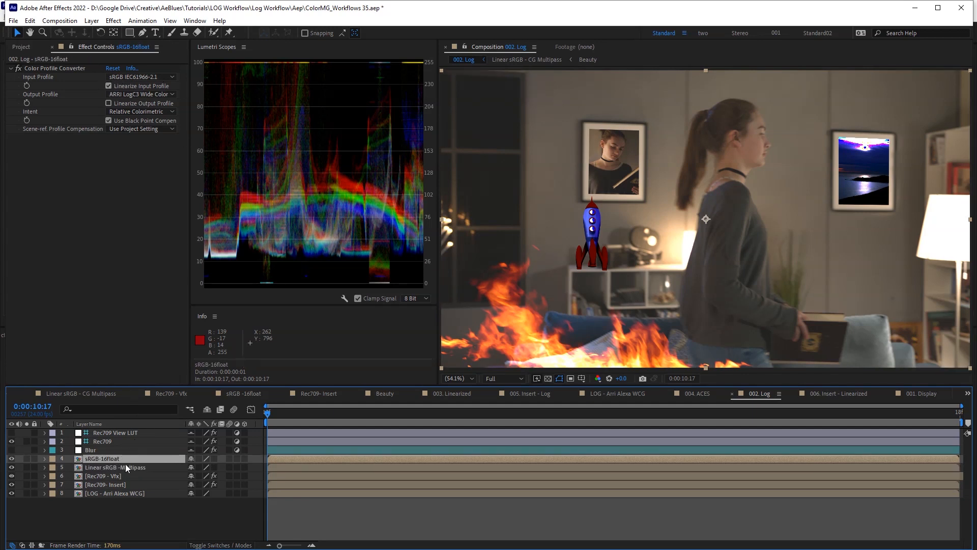
{"action": "left_click_drag", "start_coordinate": [215, 460], "coordinate": [215, 467]}
{"action": "key", "text": "ctrl+0"}
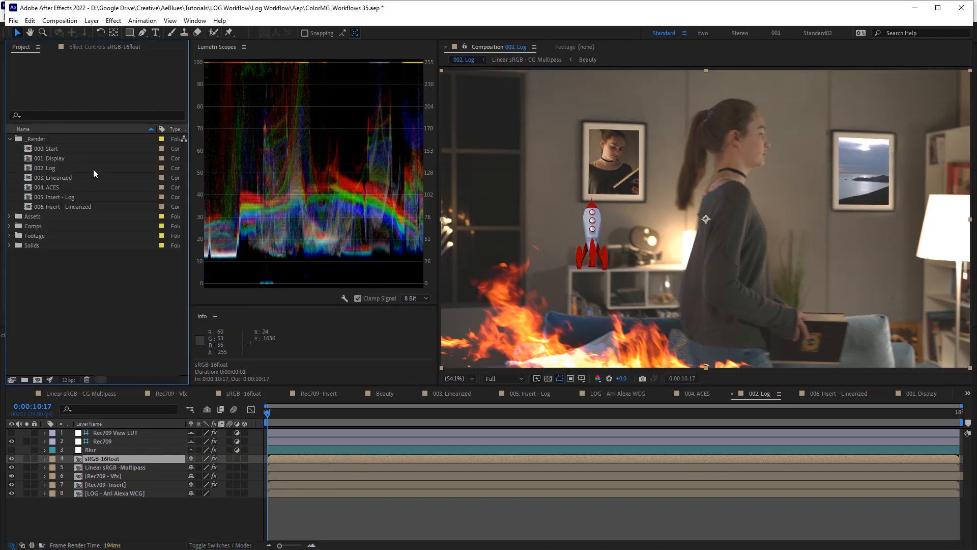
- Go through 001. Display back to 002. Log and switch off the Rec709 - Vfx fire layer
{"action": "double_click", "coordinate": [63, 159]}
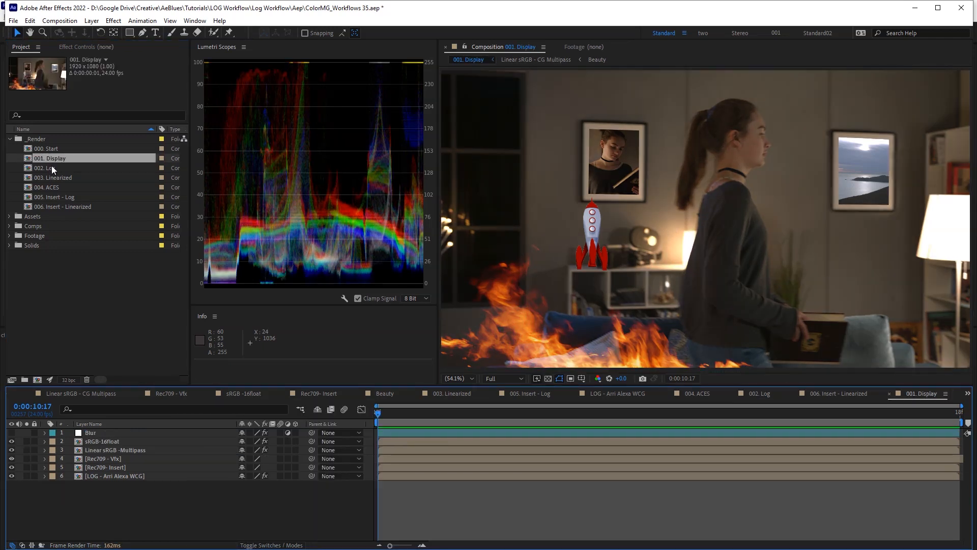
{"action": "double_click", "coordinate": [51, 166]}
{"action": "left_click", "coordinate": [116, 478]}
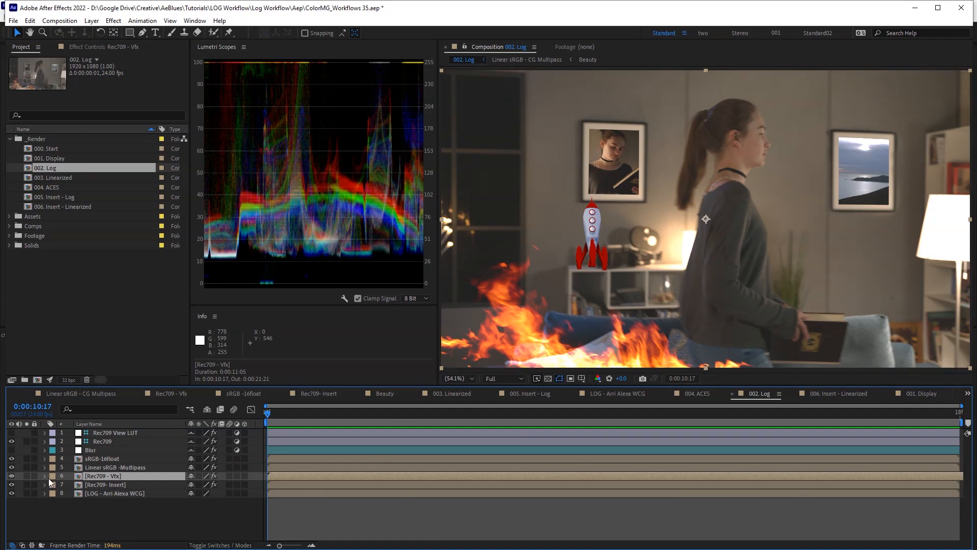
{"action": "left_click", "coordinate": [12, 476]}
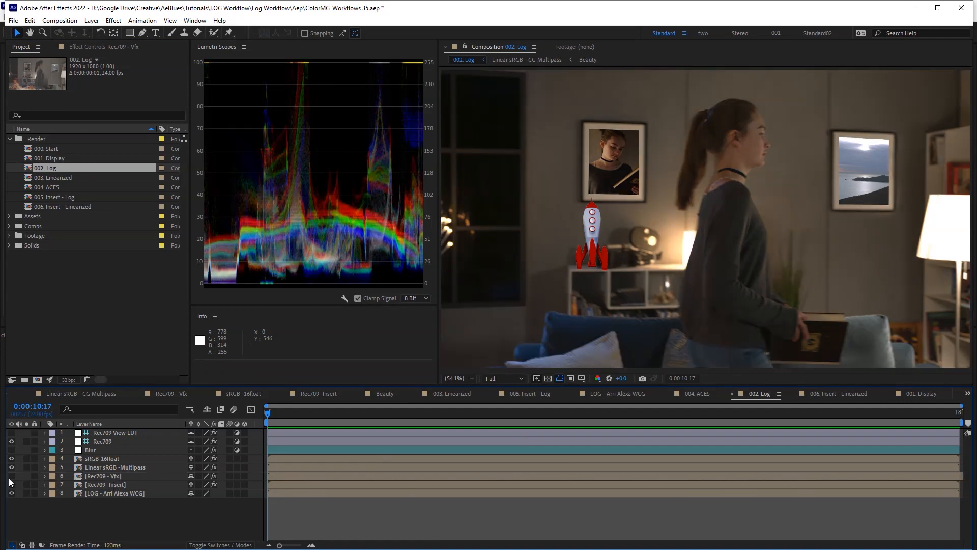
{"action": "left_click", "coordinate": [11, 477]}
{"action": "left_click", "coordinate": [12, 477]}
- Turn the fire layer back on, reveal blend modes, and solo it to see the Screen-mode flames
{"action": "left_click", "coordinate": [11, 476]}
{"action": "left_click", "coordinate": [113, 479]}
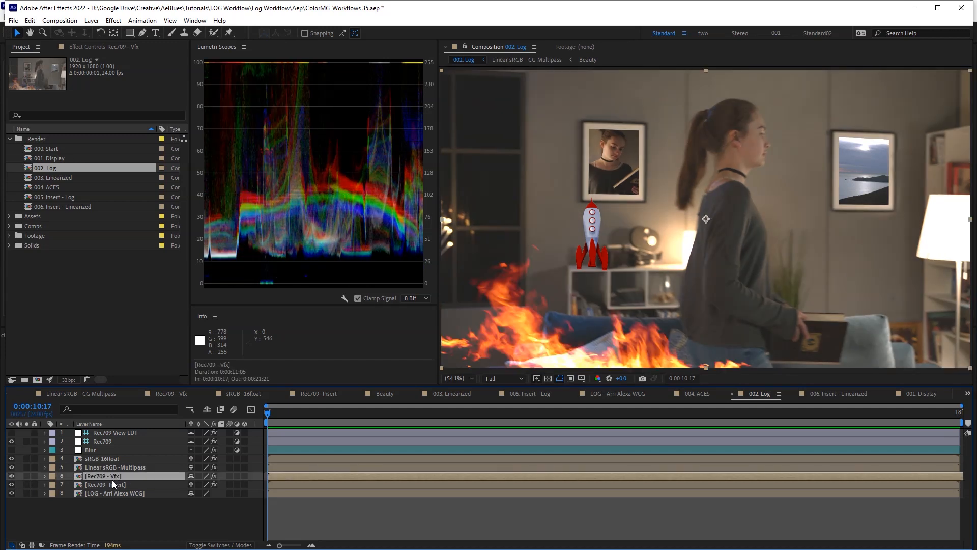
{"action": "key", "text": "F4"}
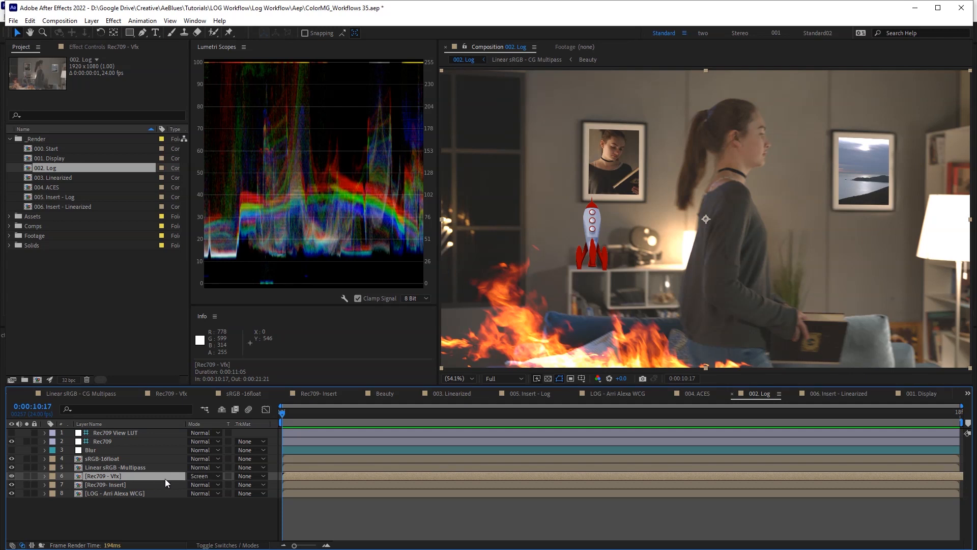
{"action": "left_click", "coordinate": [27, 476]}
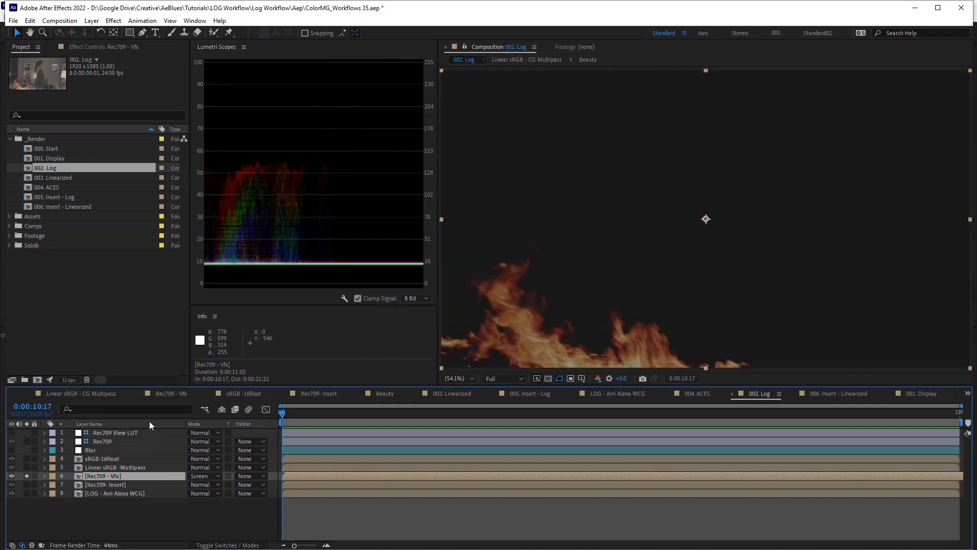
{"action": "key", "text": "F3"}
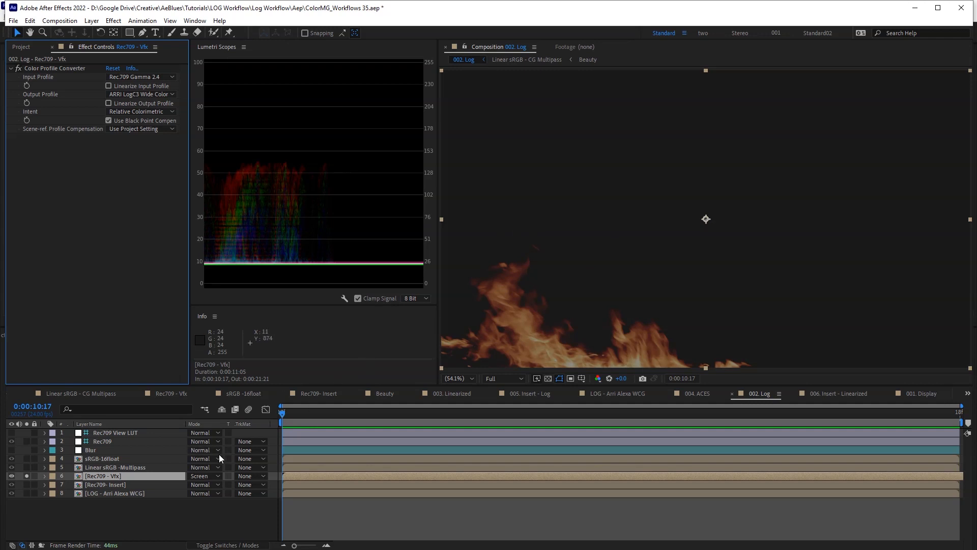
- Apply Levels to the fire layer with Clip To Output Black on and Input Black at 30
{"action": "key", "text": "ctrl+space"}
{"action": "type", "text": "leve"}
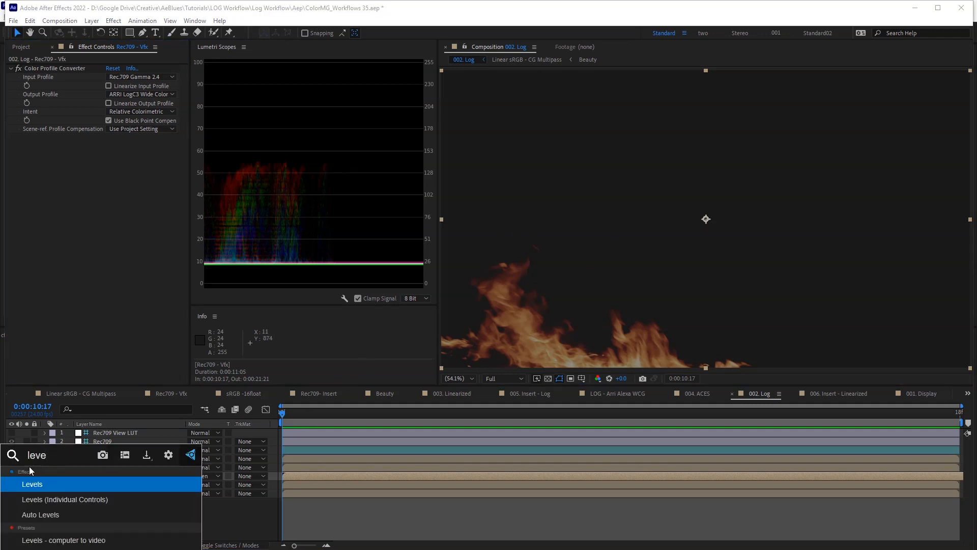
{"action": "key", "text": "Return"}
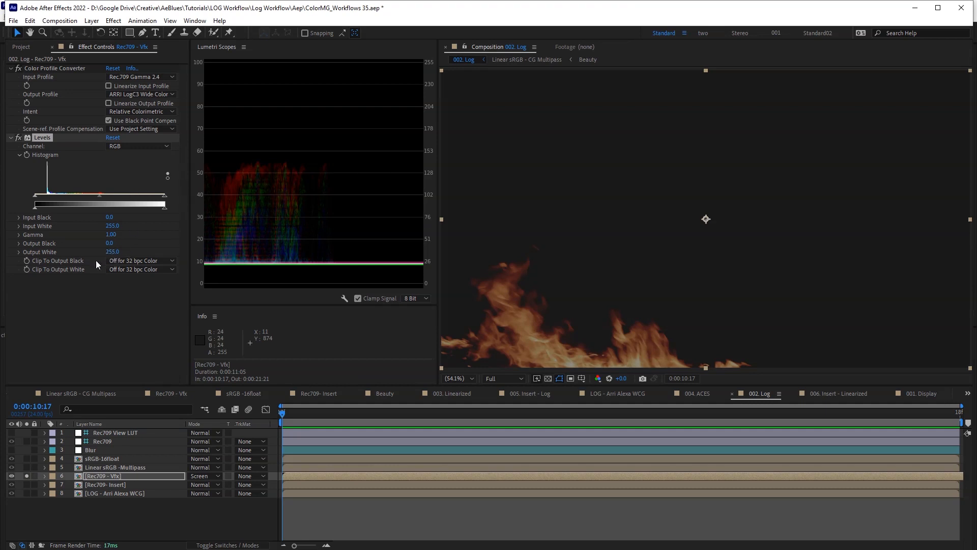
{"action": "left_click", "coordinate": [131, 261]}
{"action": "left_click", "coordinate": [134, 273]}
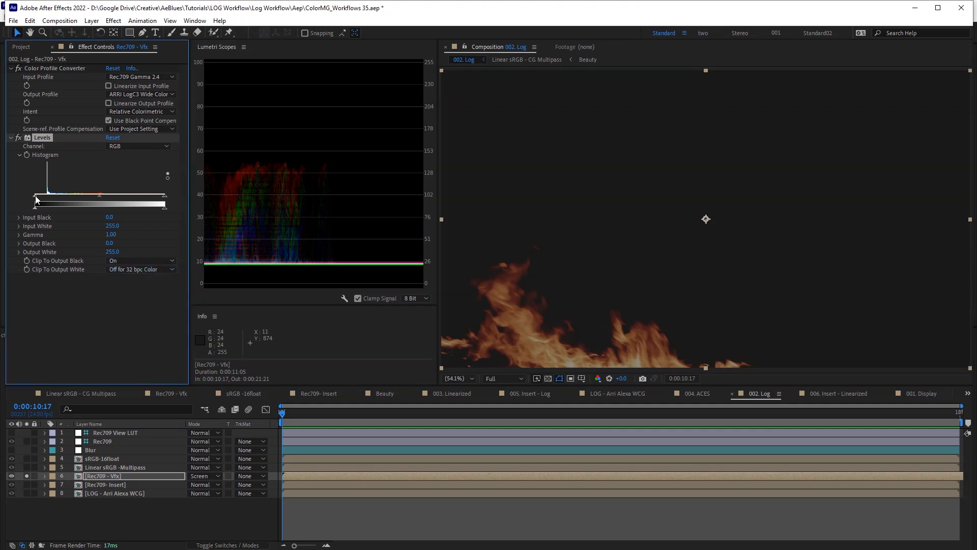
{"action": "left_click_drag", "start_coordinate": [36, 200], "coordinate": [50, 199]}
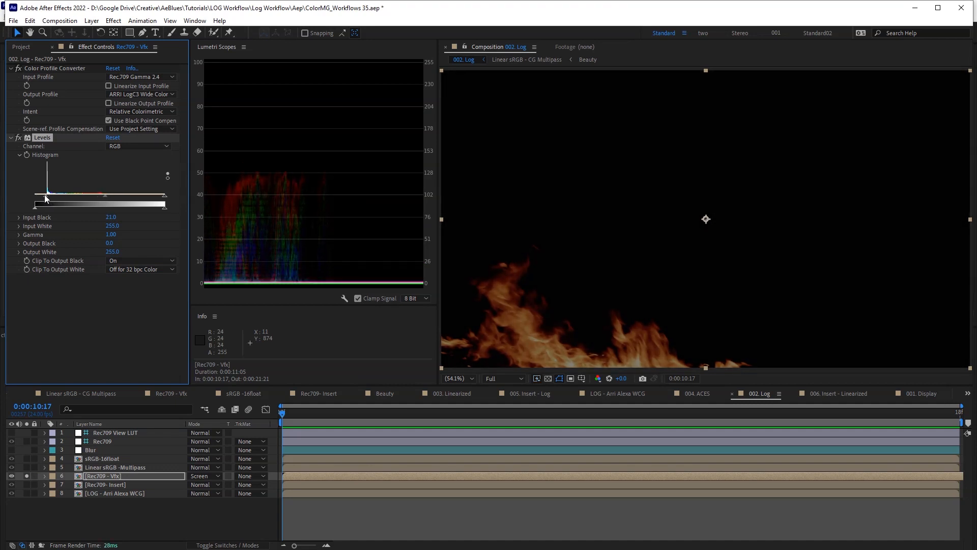
{"action": "left_click", "coordinate": [11, 476]}
{"action": "left_click", "coordinate": [11, 476]}
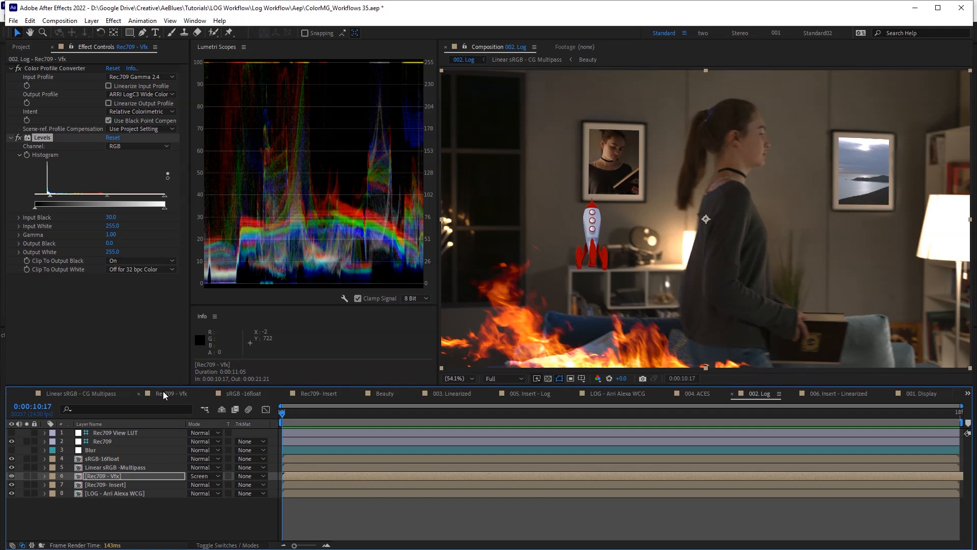
- Toggle the Rec709 view transform off and back on to compare against the raw log image
{"action": "left_click", "coordinate": [31, 48]}
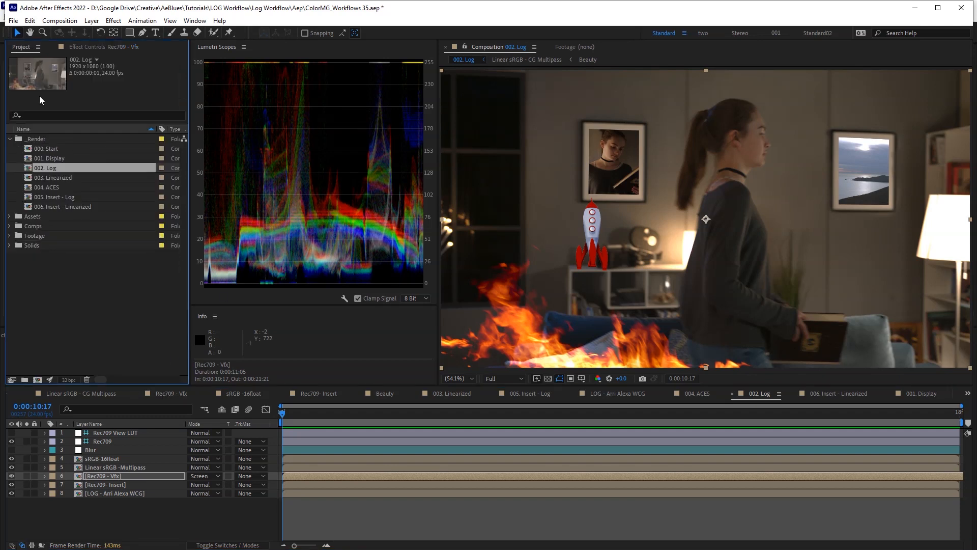
{"action": "left_click", "coordinate": [10, 444]}
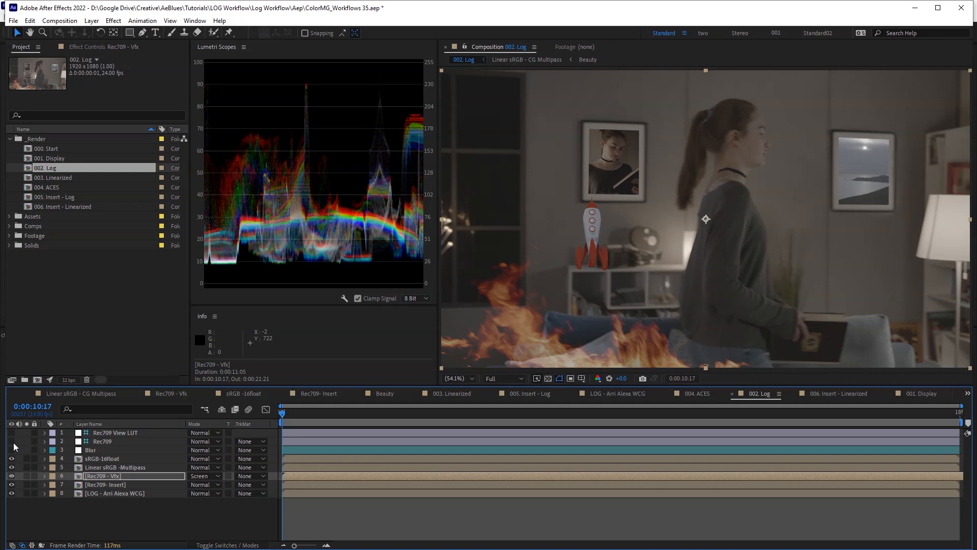
{"action": "left_click", "coordinate": [12, 441]}
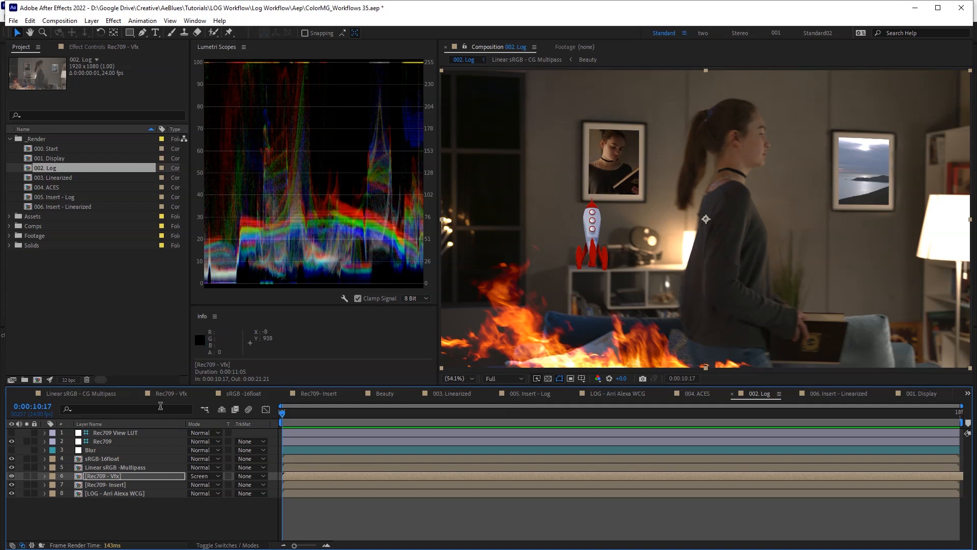
- Trial a darkening Exposure adjustment layer above Blur, delete it, and open 001. Display
{"action": "left_click", "coordinate": [110, 451]}
{"action": "key", "text": "ctrl+space"}
{"action": "type", "text": "exp"}
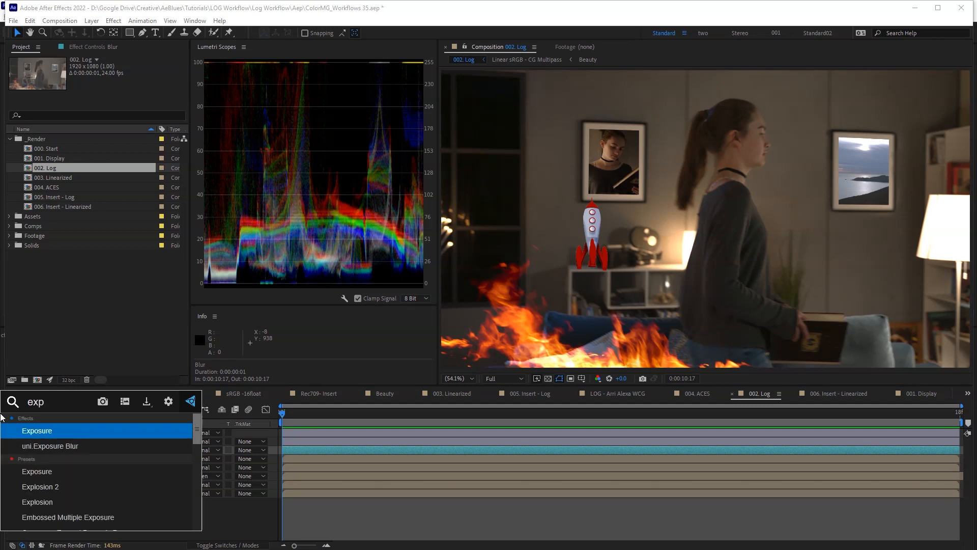
{"action": "key", "text": "Return"}
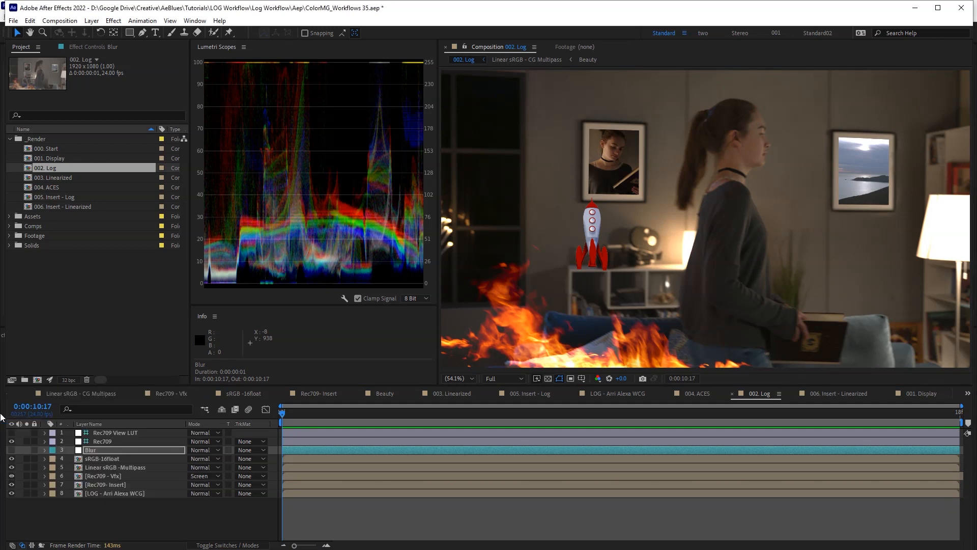
{"action": "left_click_drag", "start_coordinate": [111, 94], "coordinate": [58, 94]}
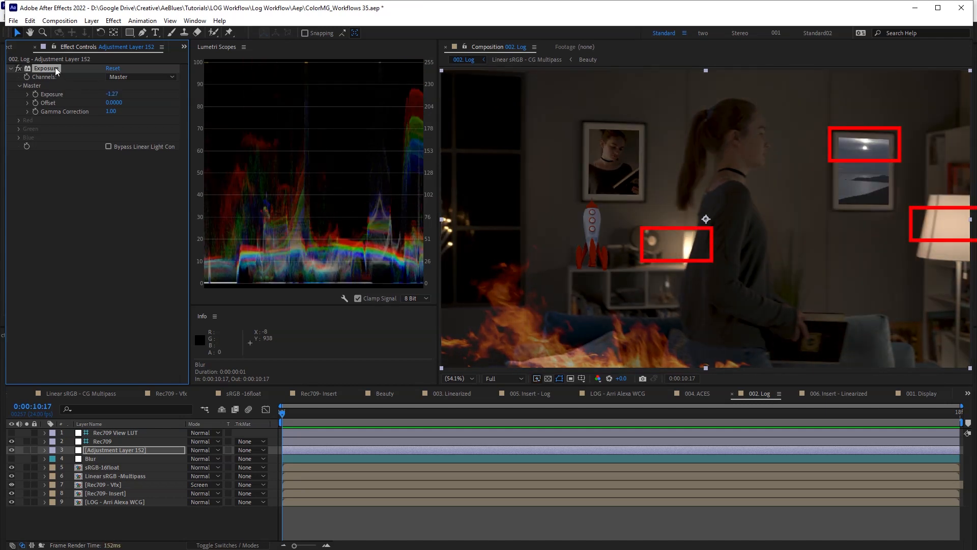
{"action": "key", "text": "Delete"}
{"action": "left_click", "coordinate": [9, 47]}
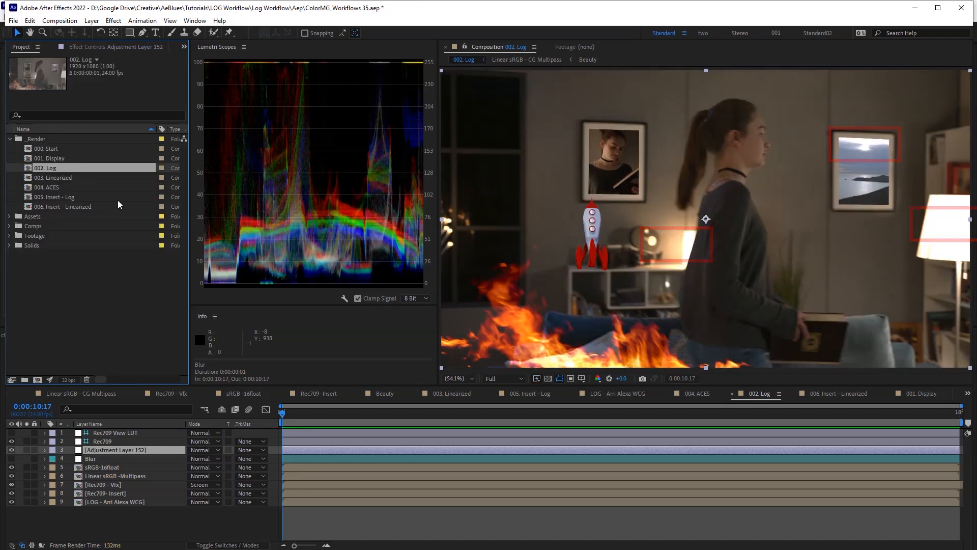
{"action": "double_click", "coordinate": [63, 158]}
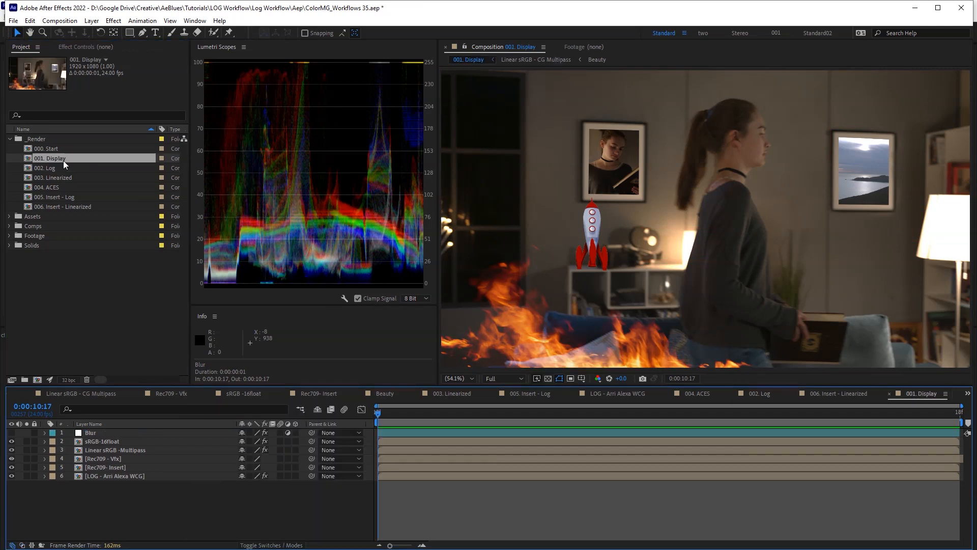
- Switch between 002. Log and 001. Display to compare them, ending back in 002. Log
{"action": "double_click", "coordinate": [57, 167]}
{"action": "double_click", "coordinate": [60, 159]}
{"action": "double_click", "coordinate": [57, 167]}
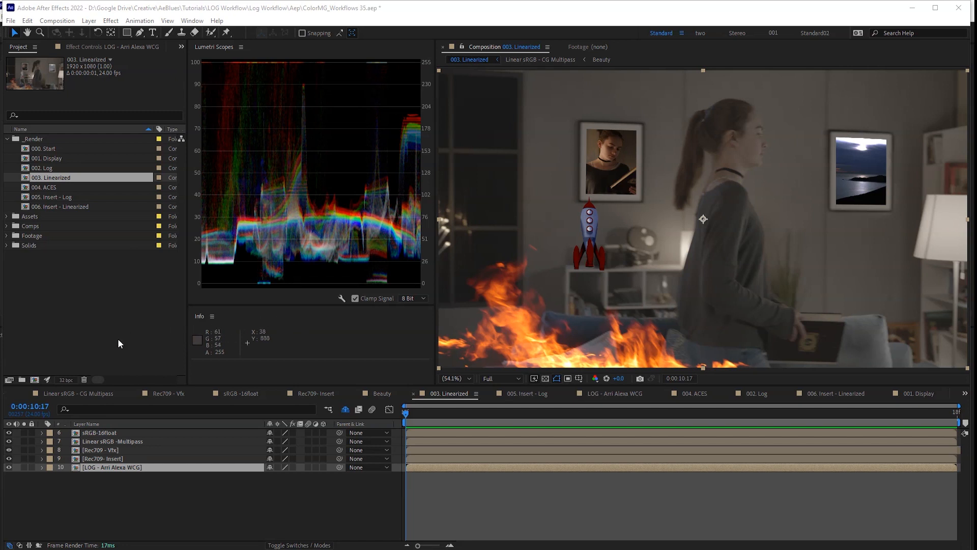
{"action": "left_click", "coordinate": [67, 380]}
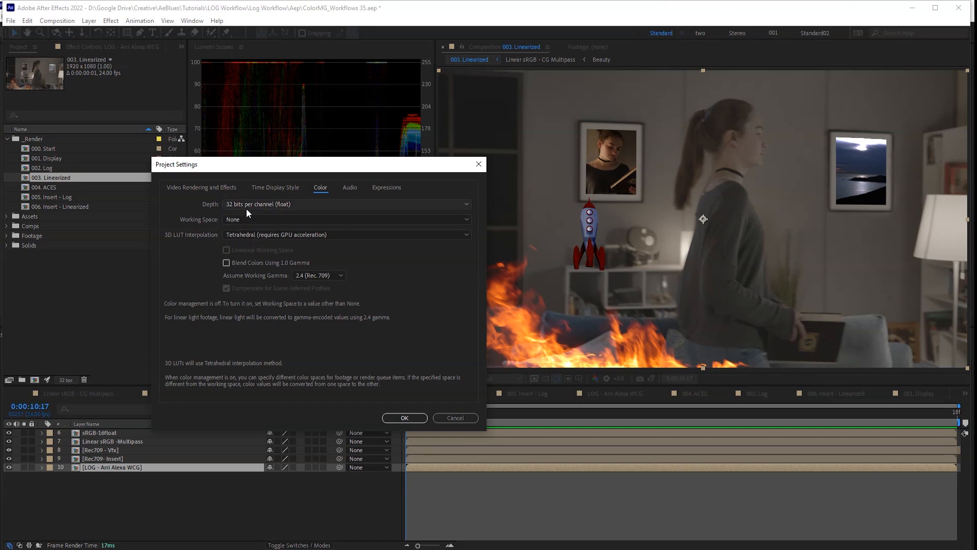
{"action": "left_click", "coordinate": [408, 418]}
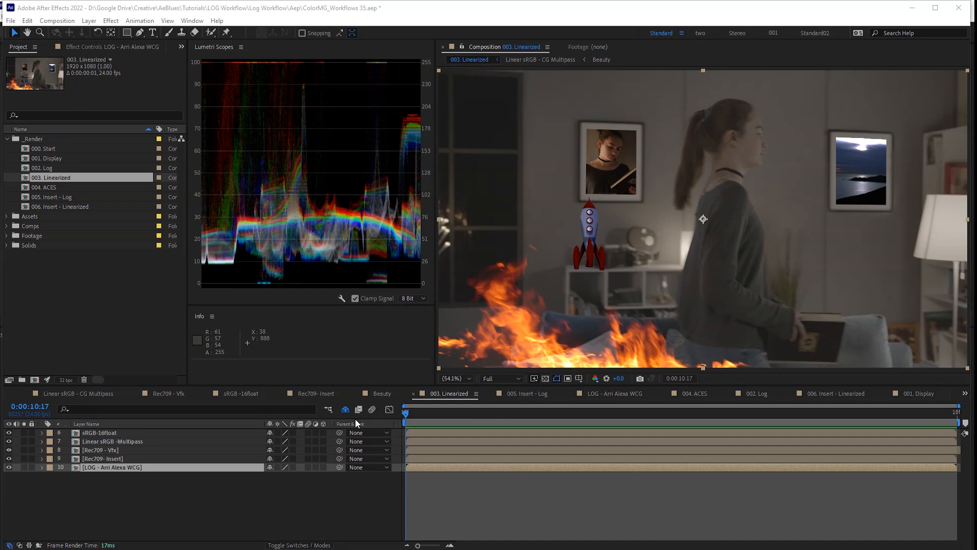
- Step through the layer stack and inspect the log plate's Color Profile Converter settings
{"action": "left_click", "coordinate": [121, 466]}
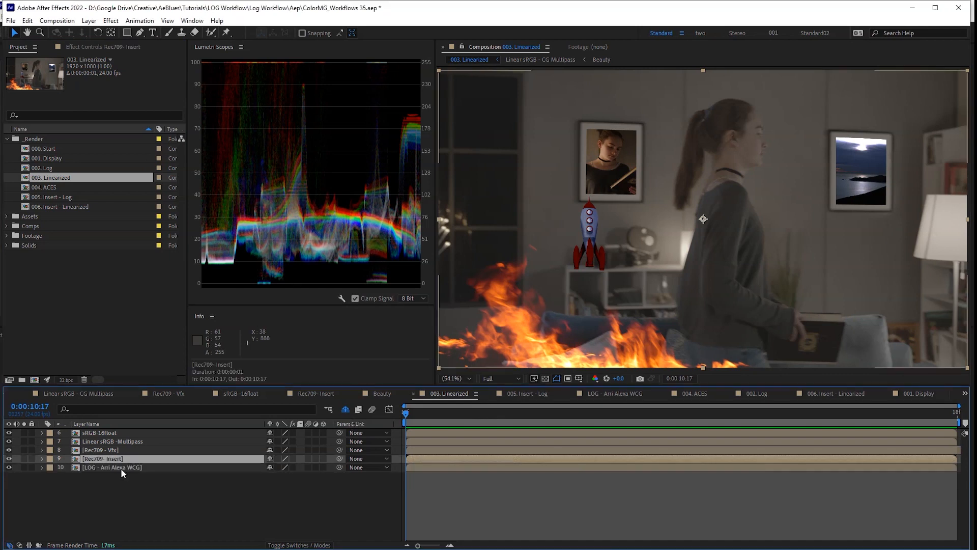
{"action": "left_click", "coordinate": [120, 459]}
{"action": "left_click", "coordinate": [118, 450]}
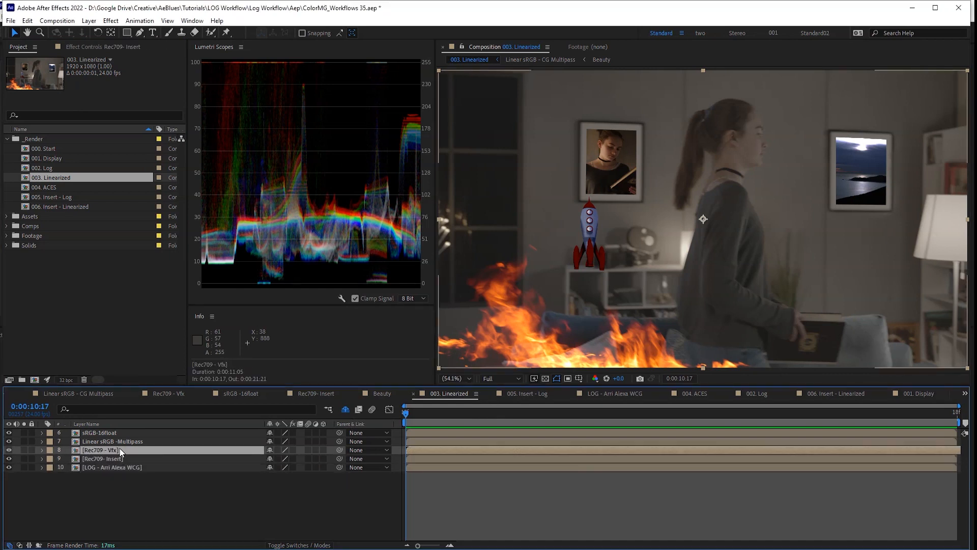
{"action": "left_click", "coordinate": [117, 441]}
{"action": "left_click", "coordinate": [116, 433]}
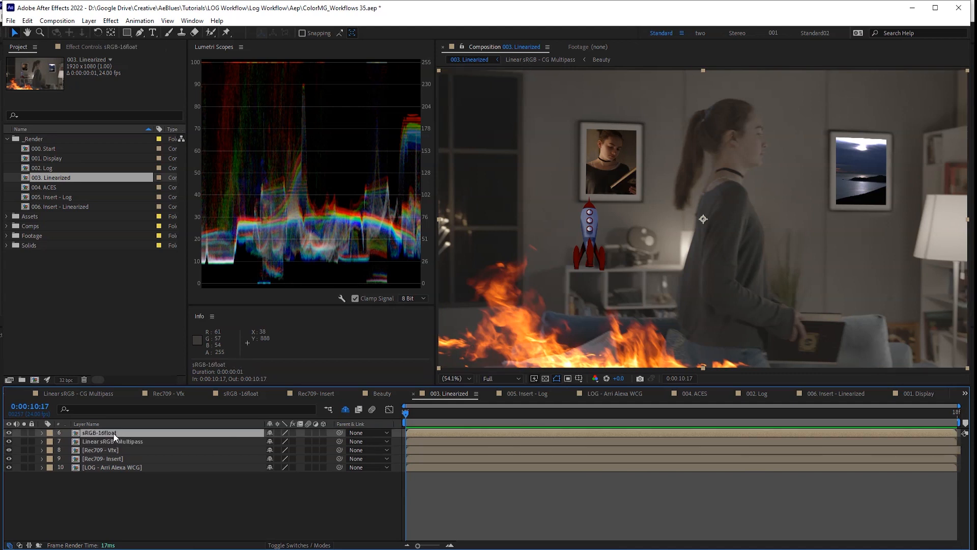
{"action": "left_click", "coordinate": [109, 467]}
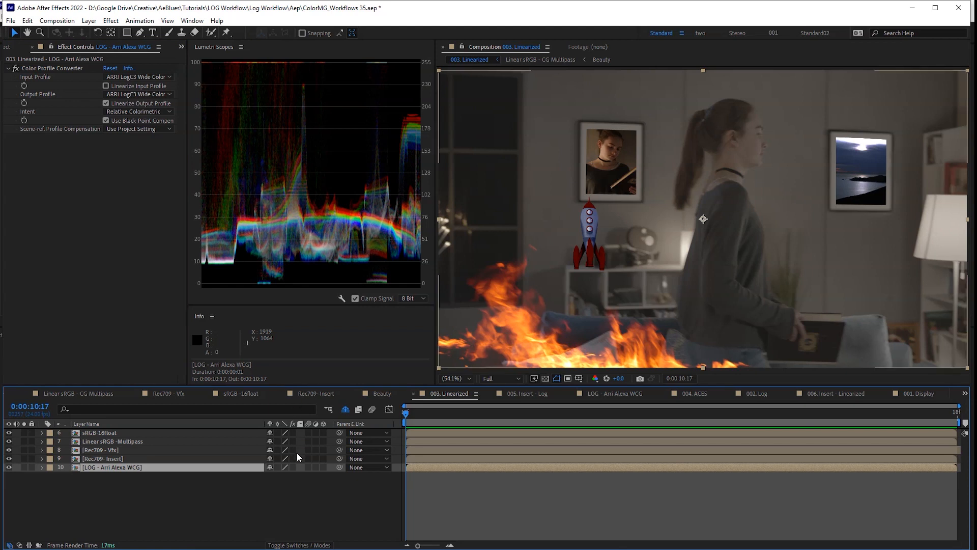
- Re-enable effects on the Rec709- Insert and Rec709 - Vfx layers, then check the multipass and sRGB-16float conversions
{"action": "left_click", "coordinate": [121, 459]}
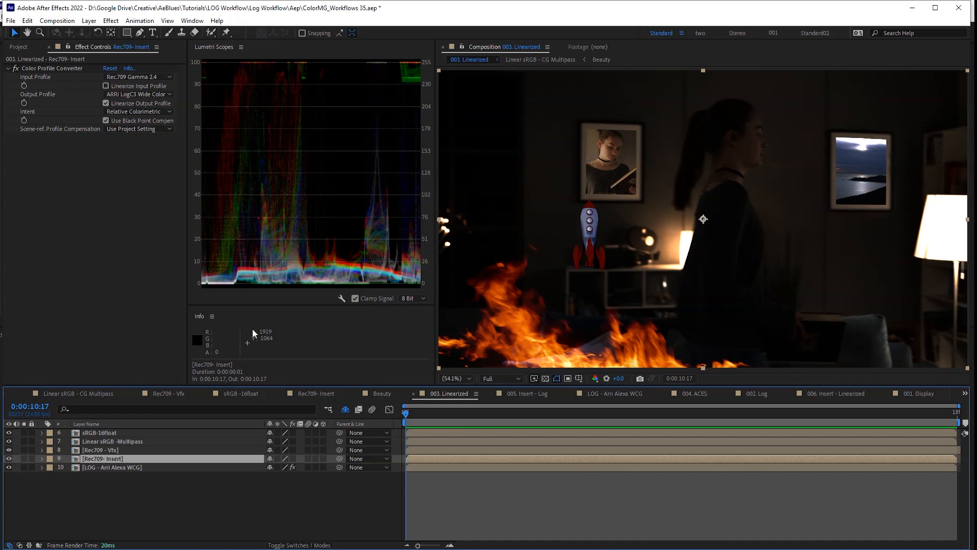
{"action": "left_click", "coordinate": [292, 459]}
{"action": "left_click", "coordinate": [146, 451]}
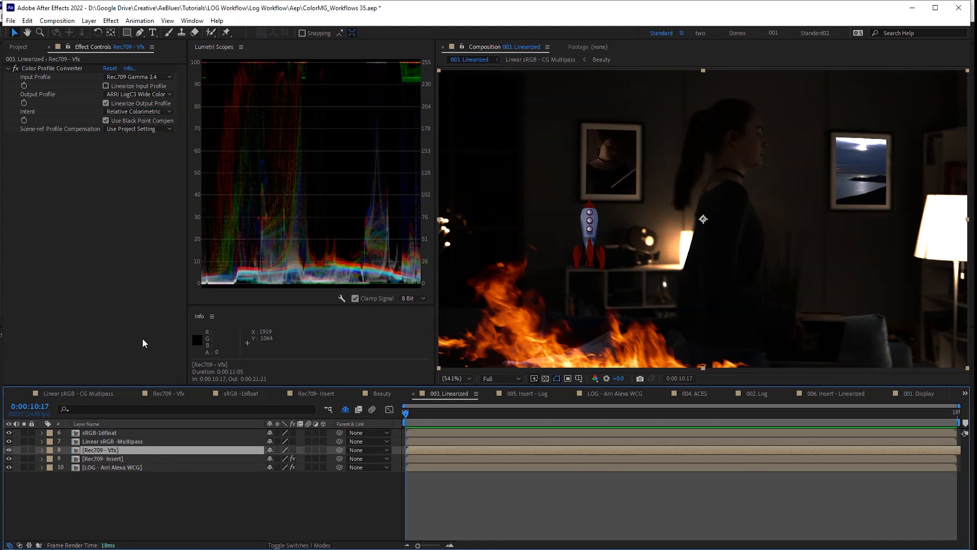
{"action": "left_click", "coordinate": [292, 450]}
{"action": "left_click", "coordinate": [131, 443]}
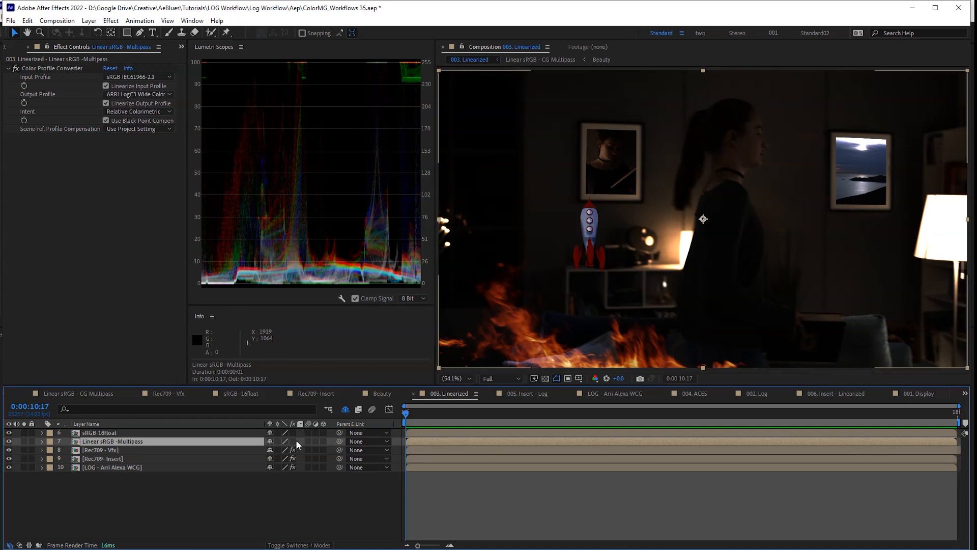
{"action": "left_click", "coordinate": [150, 433]}
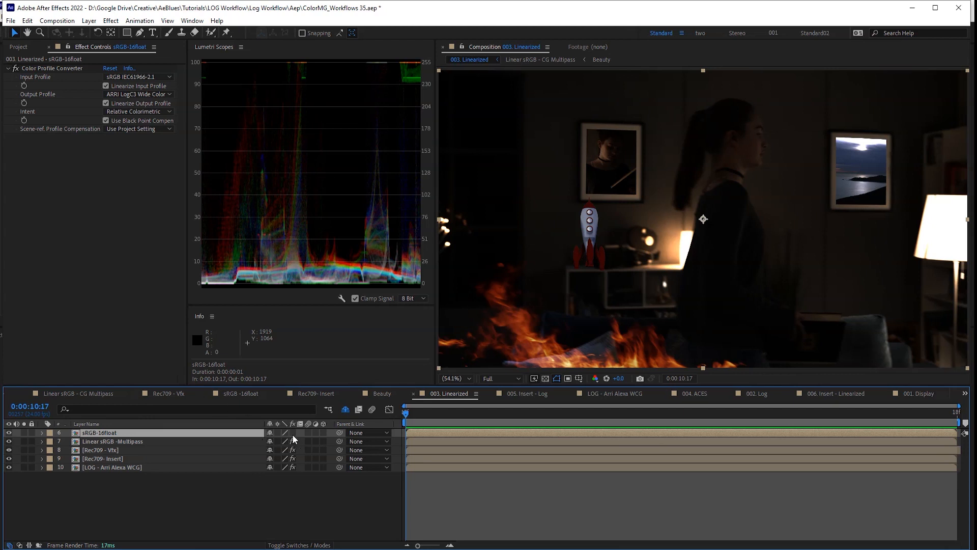
- Show the shy layers, turn on LOG, briefly try LOG->Rec709, then swap it for Rec709 View LUT
{"action": "left_click", "coordinate": [345, 409]}
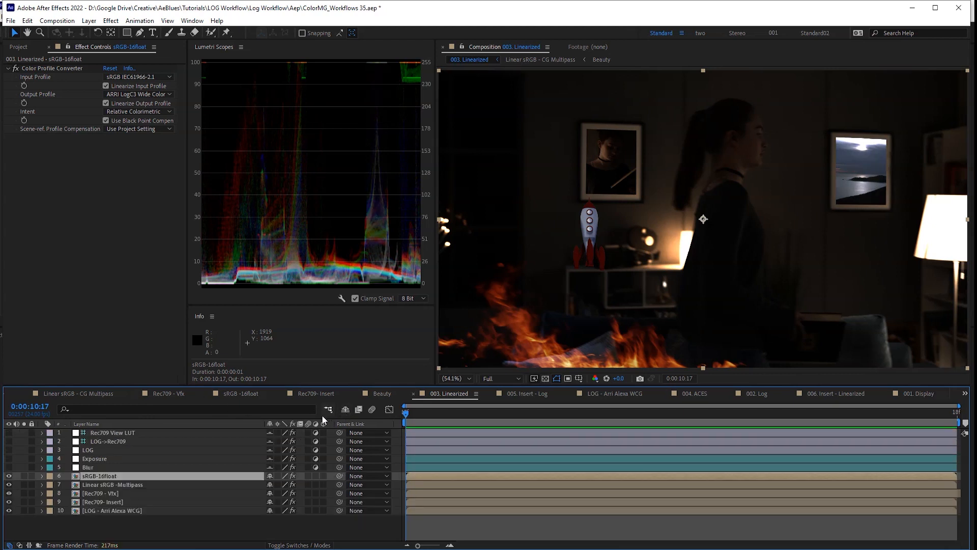
{"action": "left_click", "coordinate": [128, 450]}
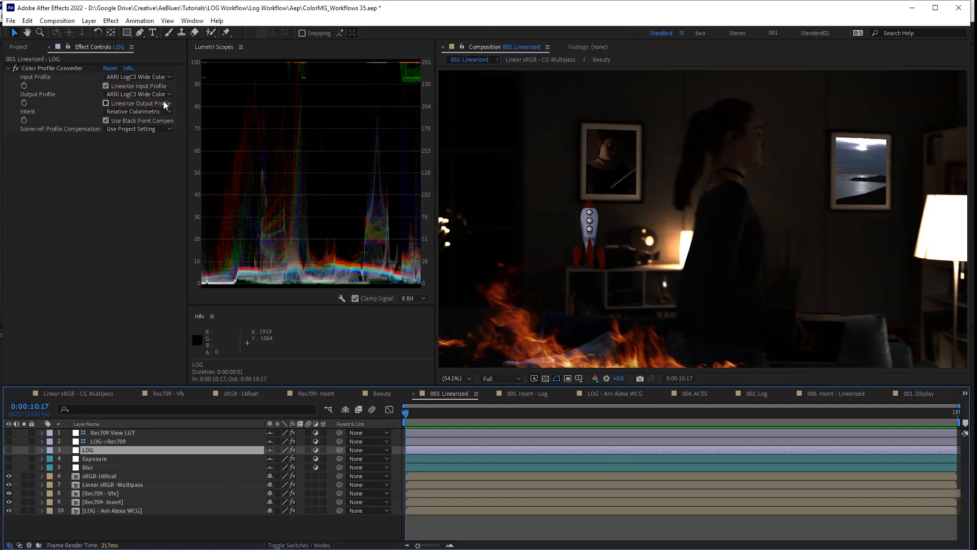
{"action": "left_click", "coordinate": [9, 449]}
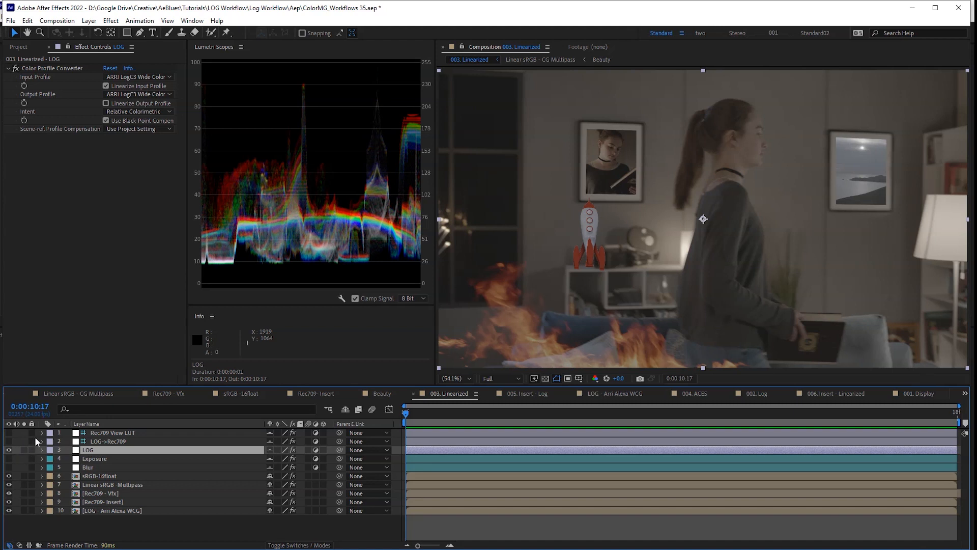
{"action": "left_click", "coordinate": [9, 441]}
{"action": "left_click", "coordinate": [99, 443]}
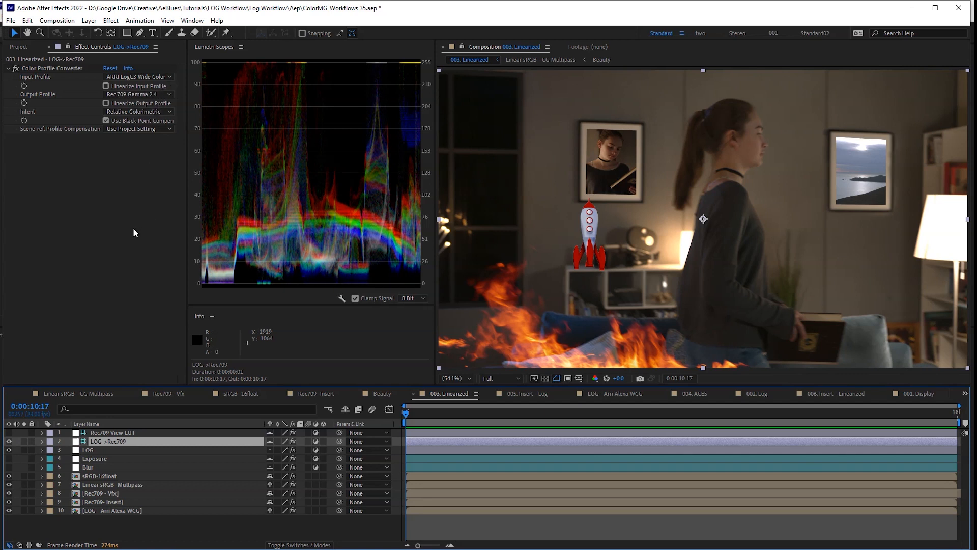
{"action": "left_click", "coordinate": [9, 441]}
{"action": "left_click", "coordinate": [9, 432]}
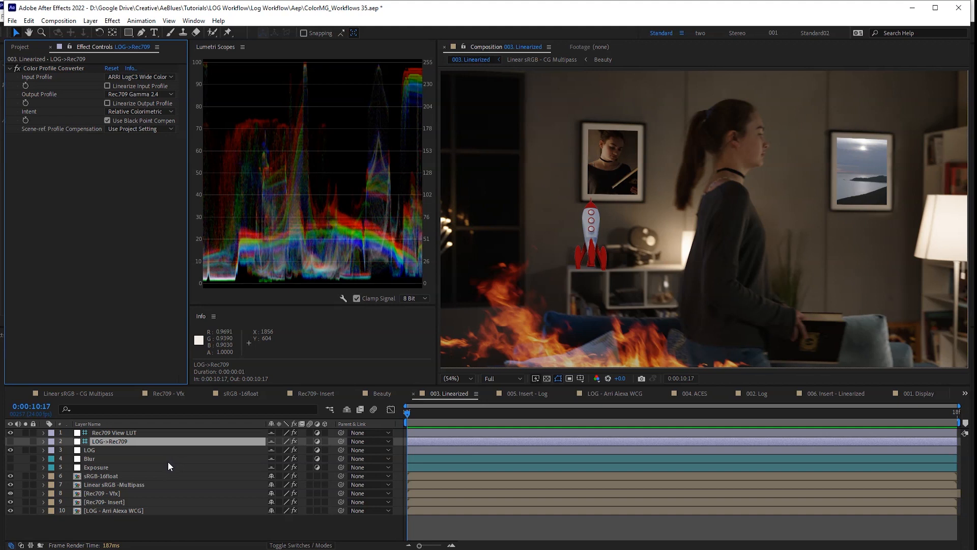
- Show layer modes and turn on Bypass Linear Light Conversion in the Exposure adjustment layer's Exposure effect
{"action": "left_click", "coordinate": [143, 495]}
{"action": "key", "text": "F4"}
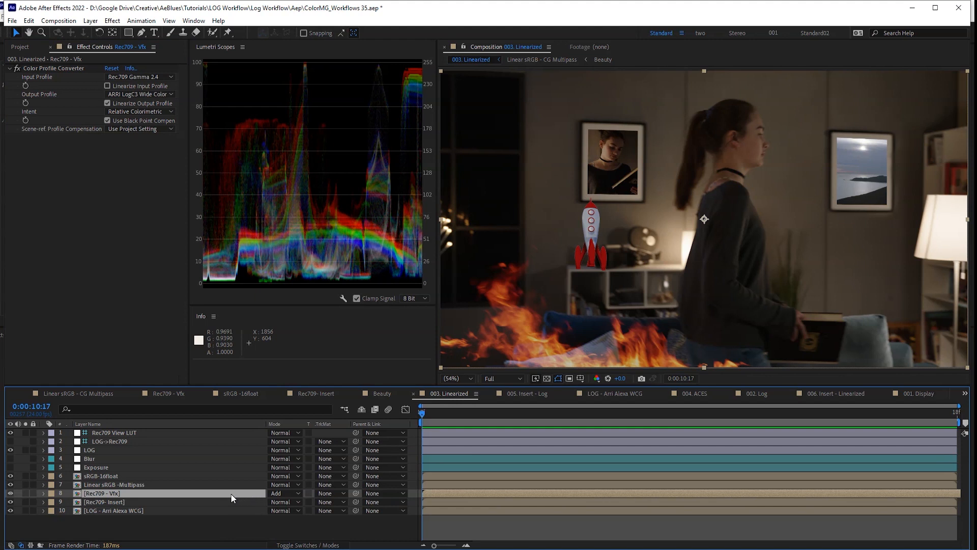
{"action": "left_click", "coordinate": [140, 456]}
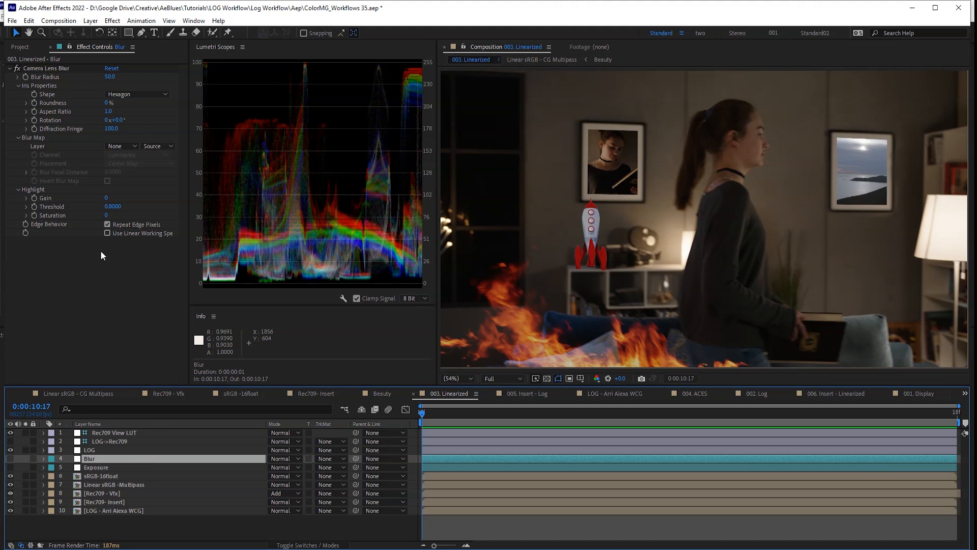
{"action": "key", "text": "ctrl+Down"}
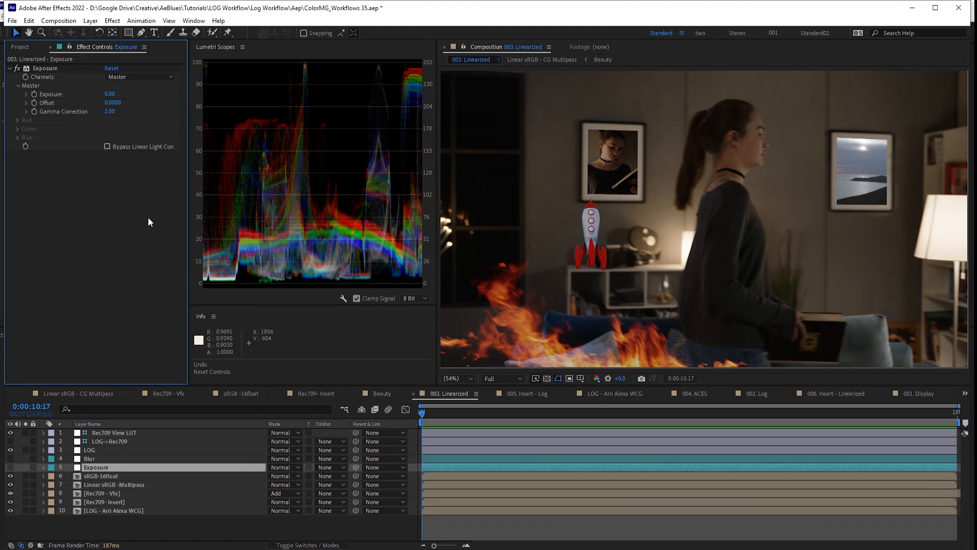
{"action": "left_click", "coordinate": [107, 146]}
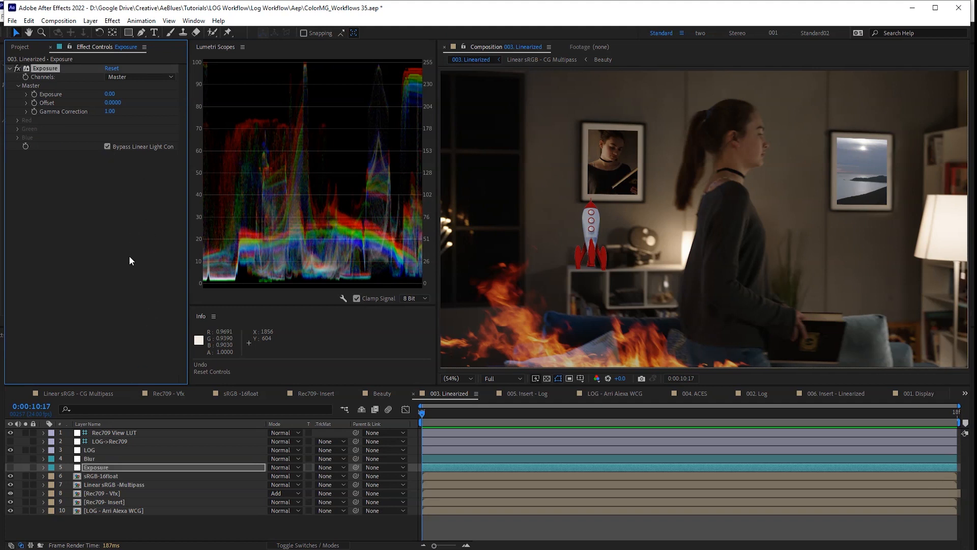
{"action": "left_click", "coordinate": [96, 452]}
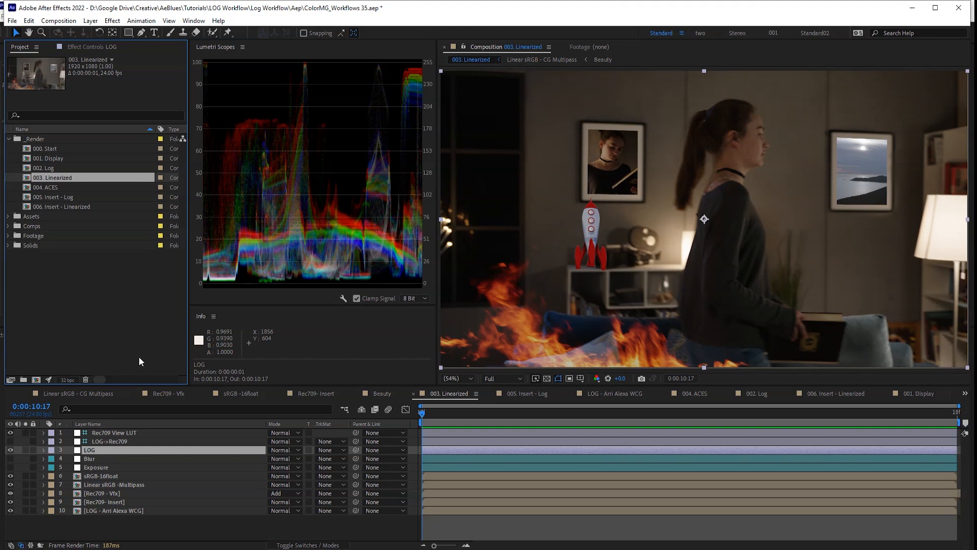
{"action": "double_click", "coordinate": [55, 168]}
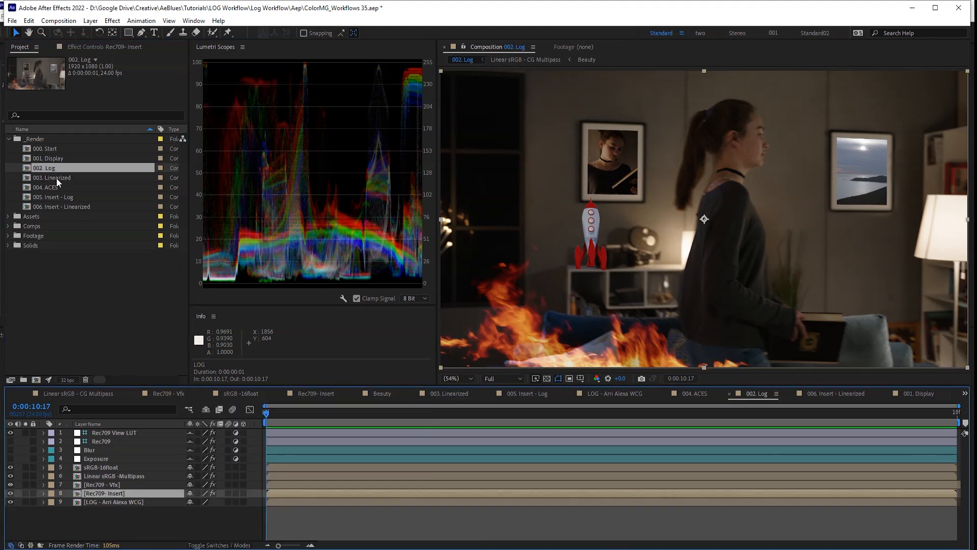
{"action": "double_click", "coordinate": [56, 177]}
{"action": "left_click", "coordinate": [63, 171]}
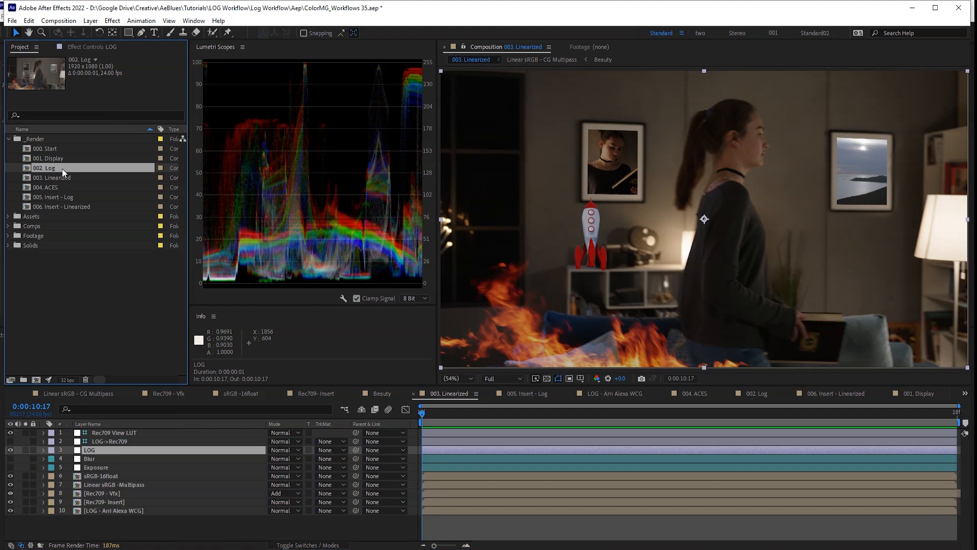
{"action": "double_click", "coordinate": [63, 172]}
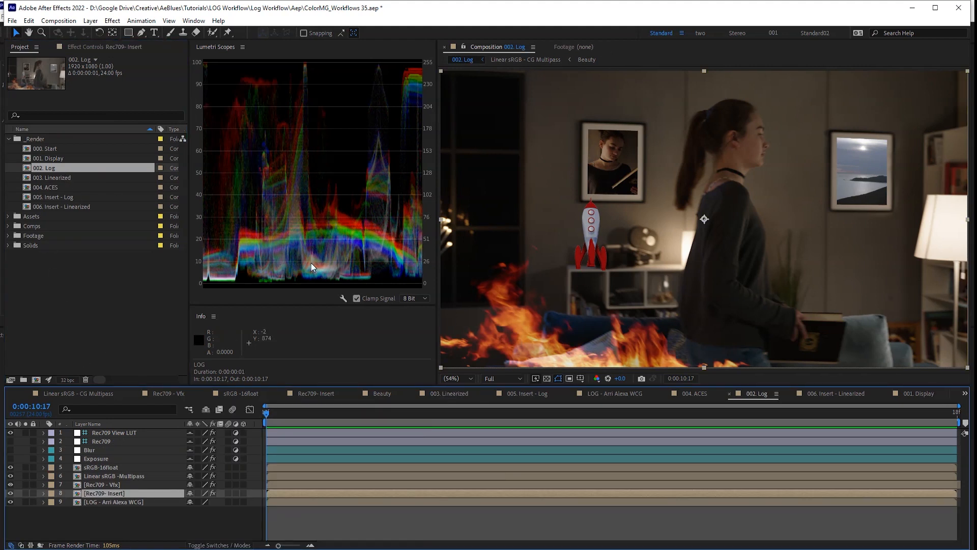
{"action": "double_click", "coordinate": [57, 177]}
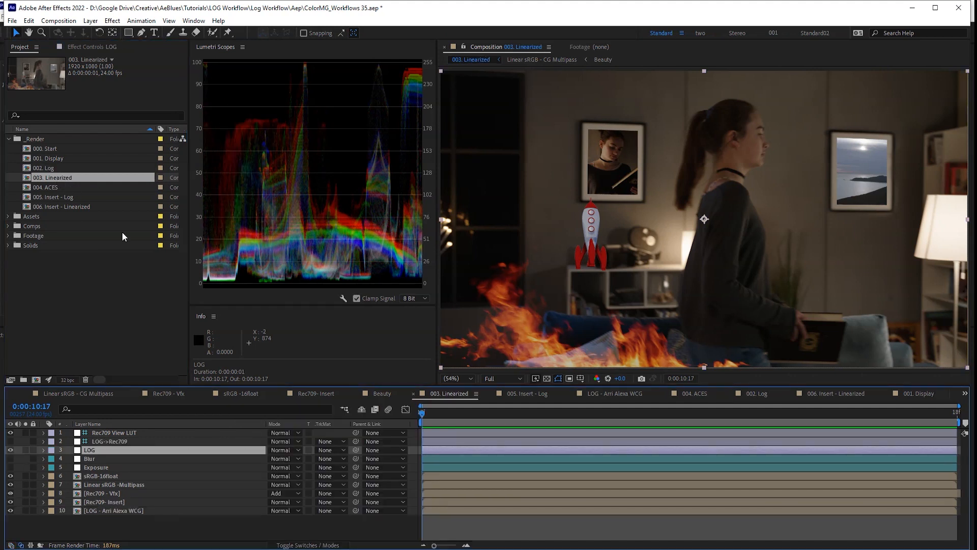
{"action": "left_click", "coordinate": [127, 494]}
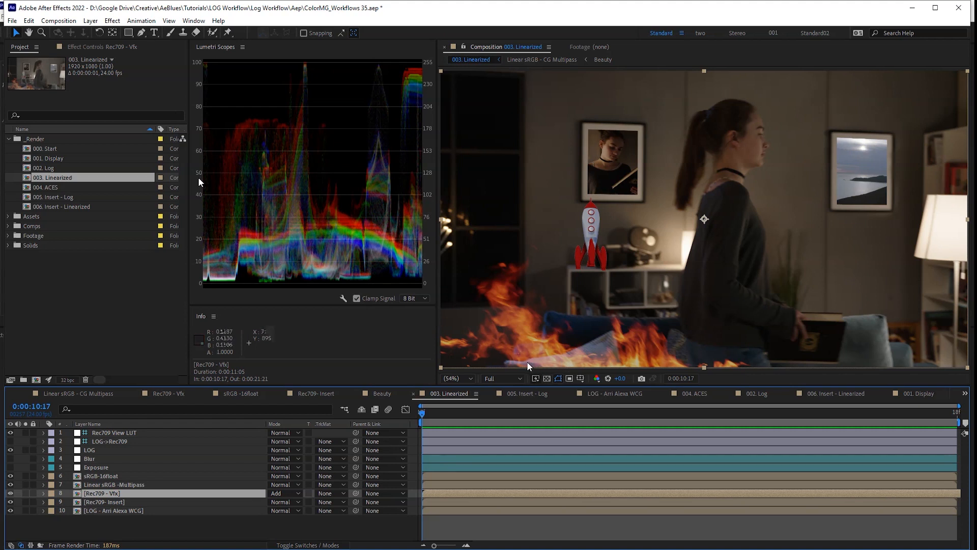
{"action": "left_click", "coordinate": [52, 172]}
{"action": "double_click", "coordinate": [51, 169]}
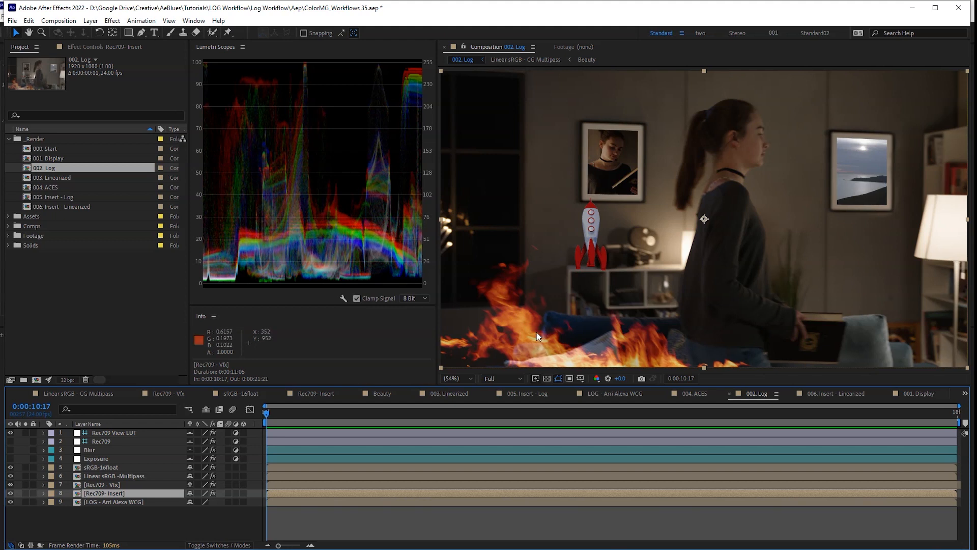
{"action": "double_click", "coordinate": [76, 159]}
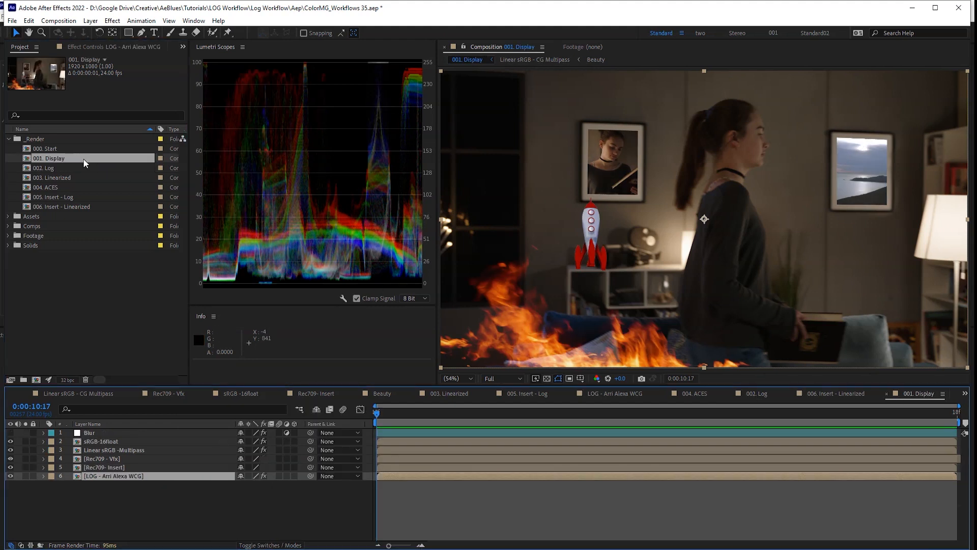
{"action": "double_click", "coordinate": [69, 177]}
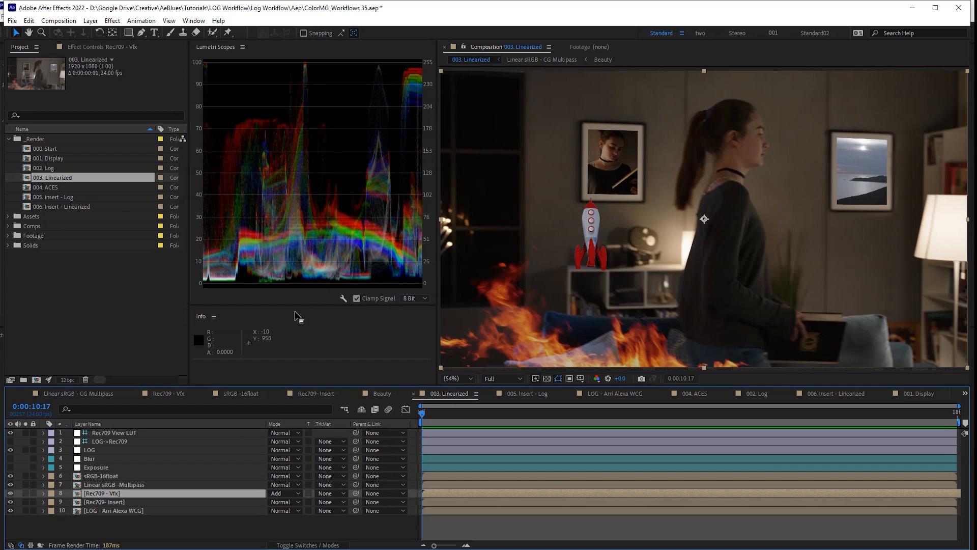
- Reopen the 003. Linearized composition and select the Rec709 - Vfx layer
{"action": "left_click", "coordinate": [137, 434]}
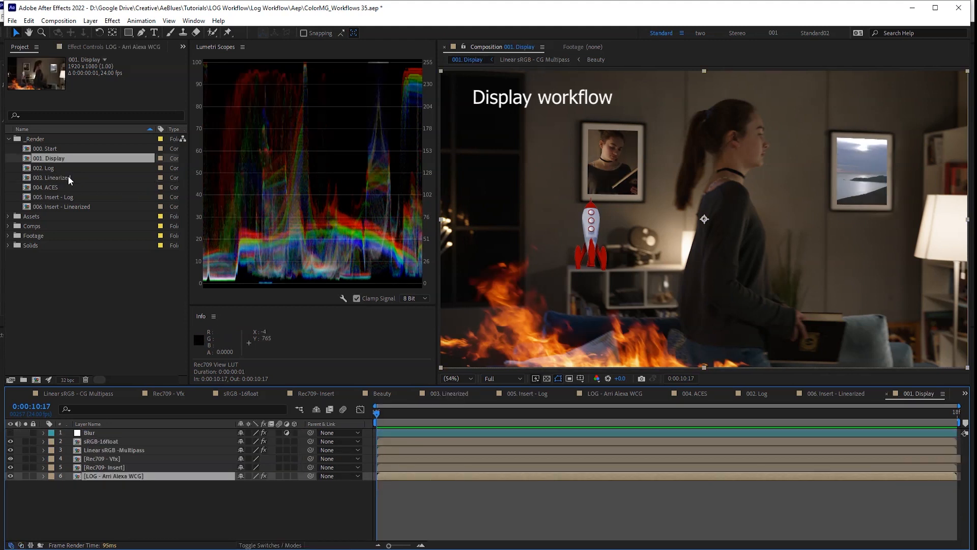
{"action": "double_click", "coordinate": [68, 176]}
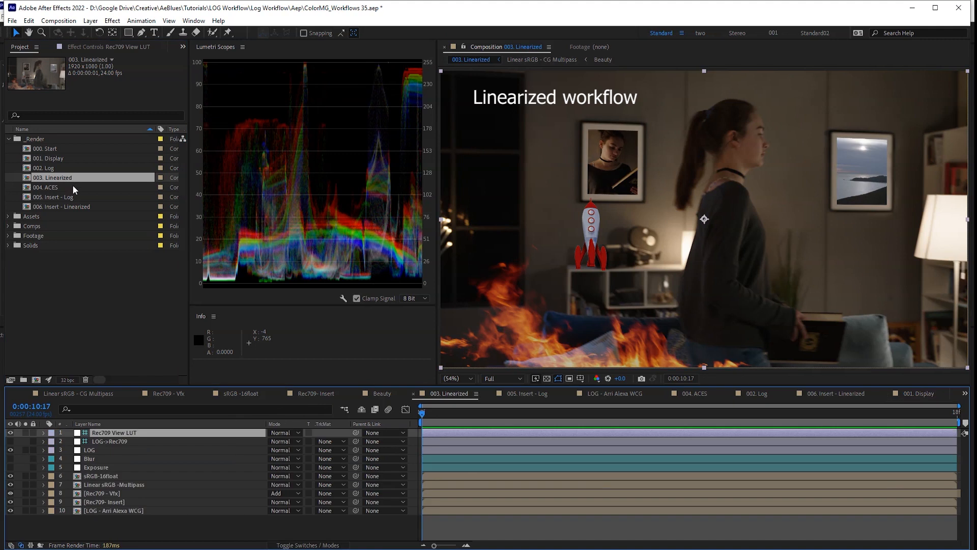
{"action": "left_click", "coordinate": [131, 485]}
{"action": "left_click", "coordinate": [137, 493]}
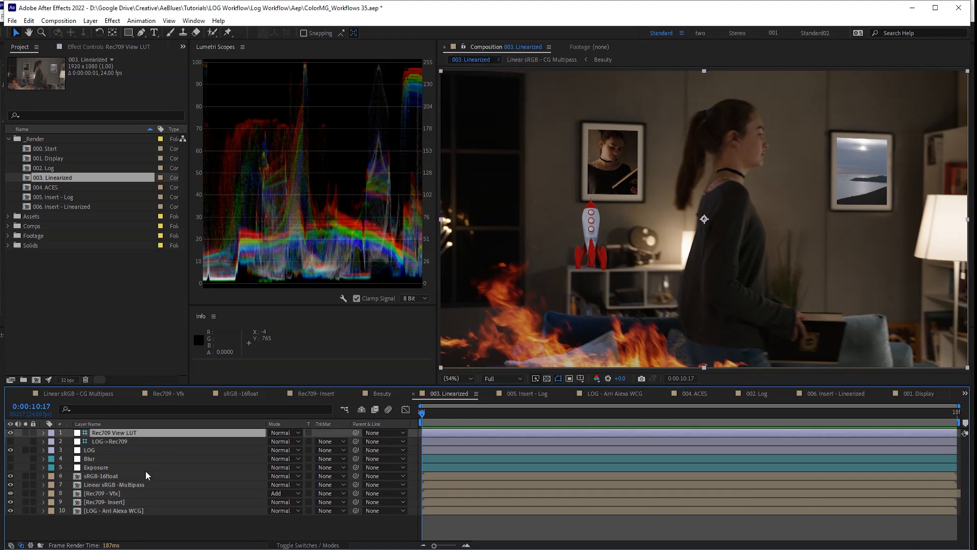
{"action": "left_click", "coordinate": [141, 484]}
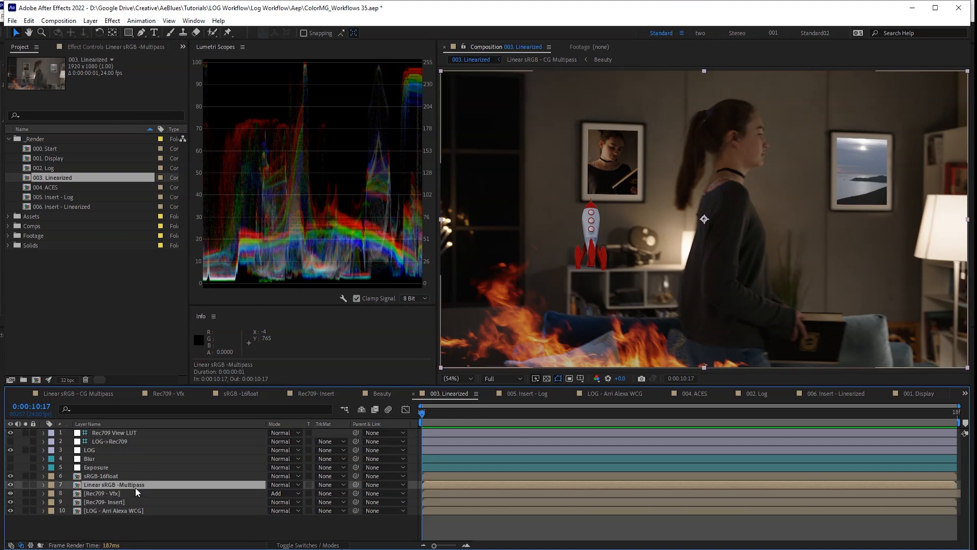
{"action": "left_click", "coordinate": [134, 494]}
- Add an Exposure effect to Rec709 - Vfx, bypass linear light conversion, and set exposure to 0.77
{"action": "key", "text": "F3"}
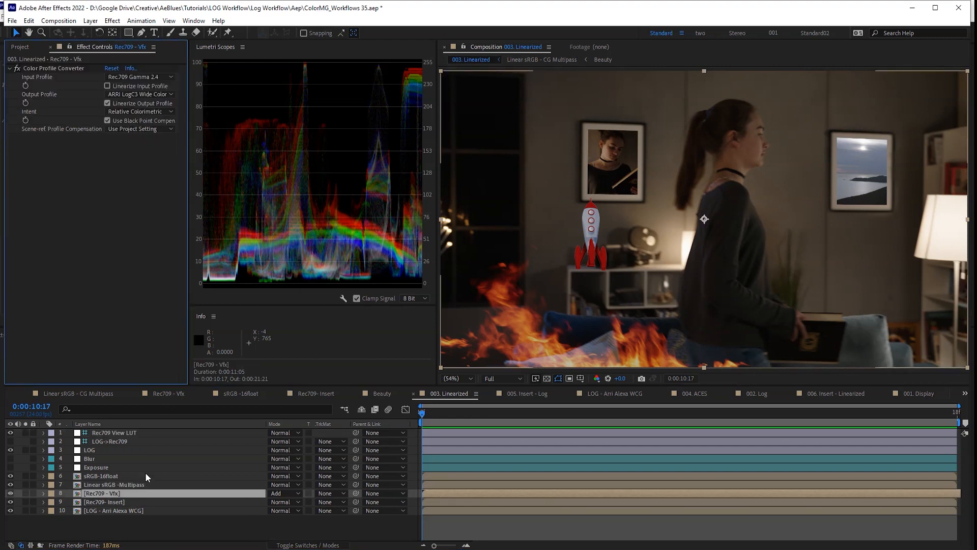
{"action": "key", "text": "ctrl+space"}
{"action": "type", "text": "exp"}
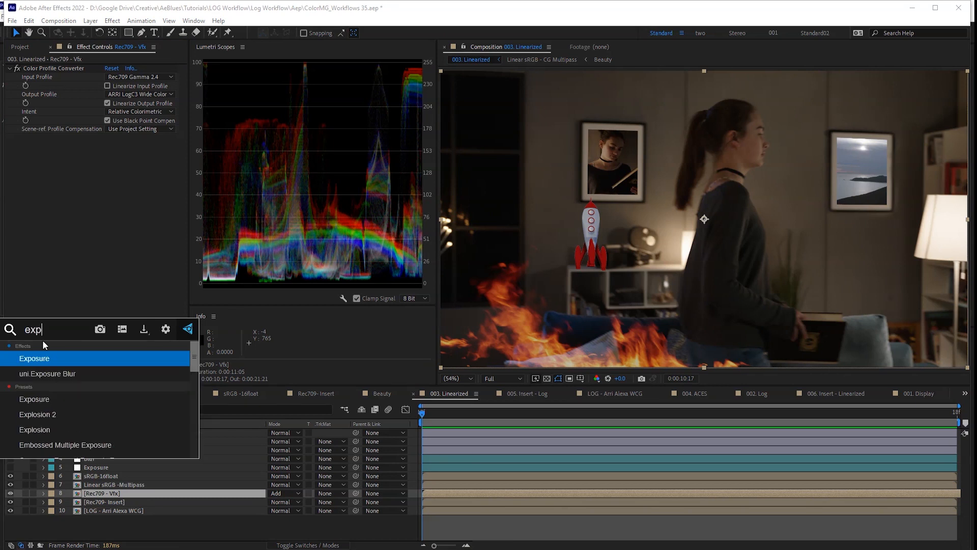
{"action": "key", "text": "Return"}
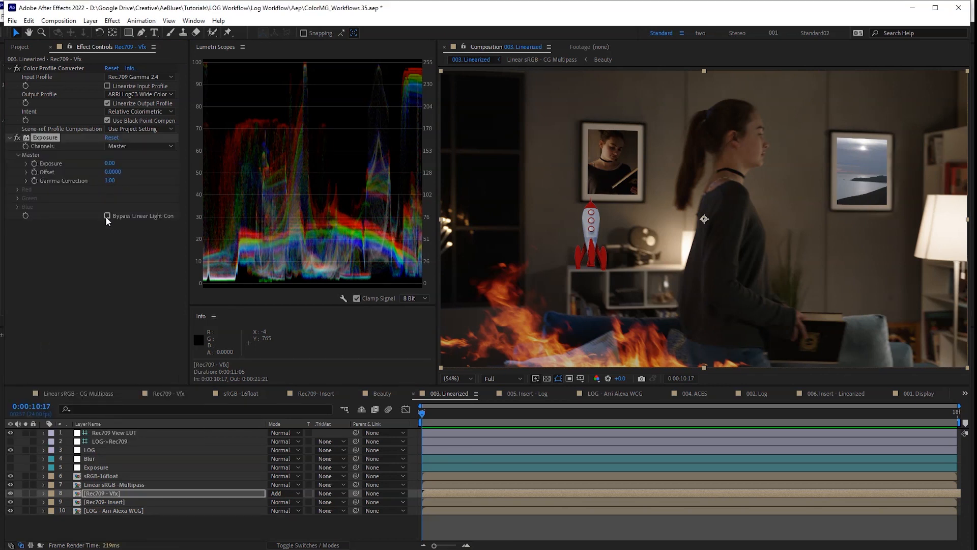
{"action": "left_click", "coordinate": [108, 216]}
{"action": "left_click_drag", "start_coordinate": [109, 166], "coordinate": [148, 165]}
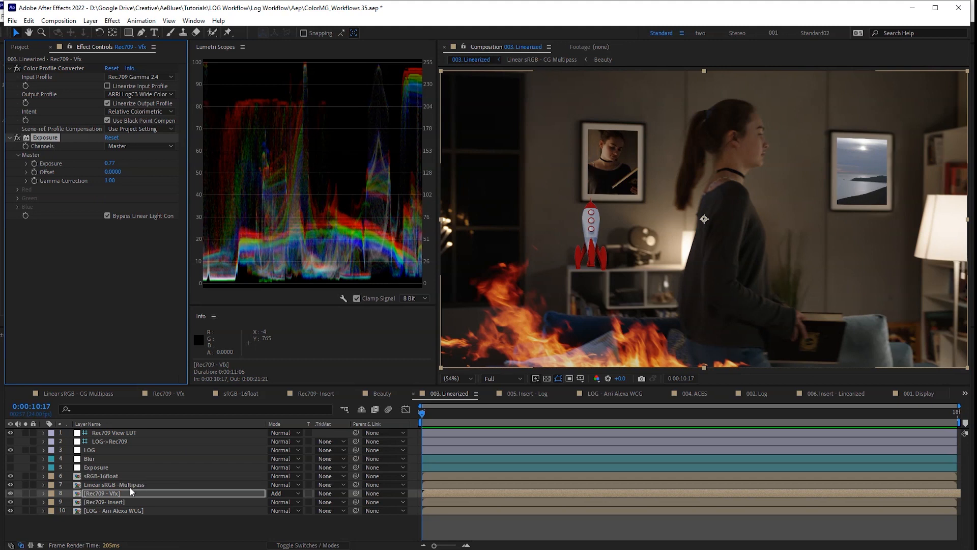
- Switch on the Blur layer so its Camera Lens Blur defocuses the whole composite
{"action": "left_click", "coordinate": [121, 503]}
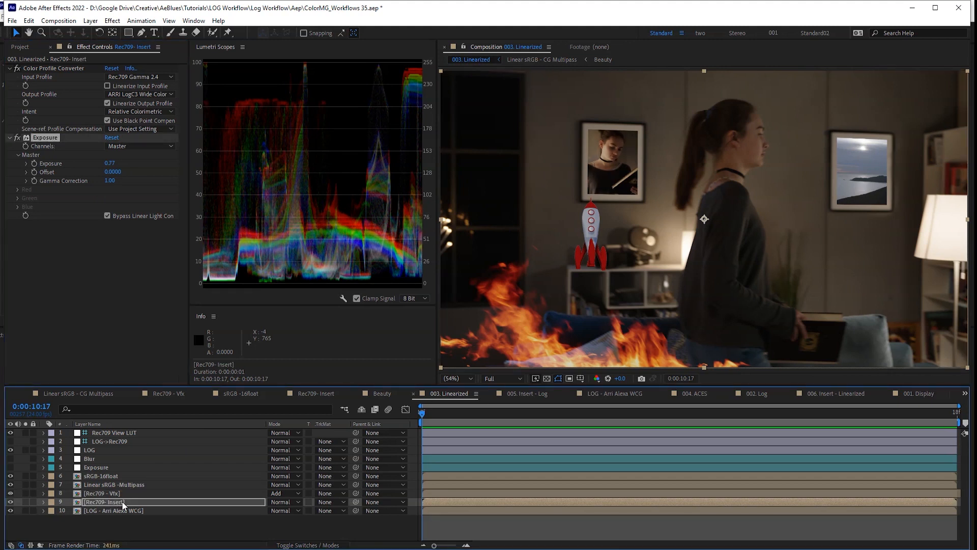
{"action": "left_click", "coordinate": [131, 246]}
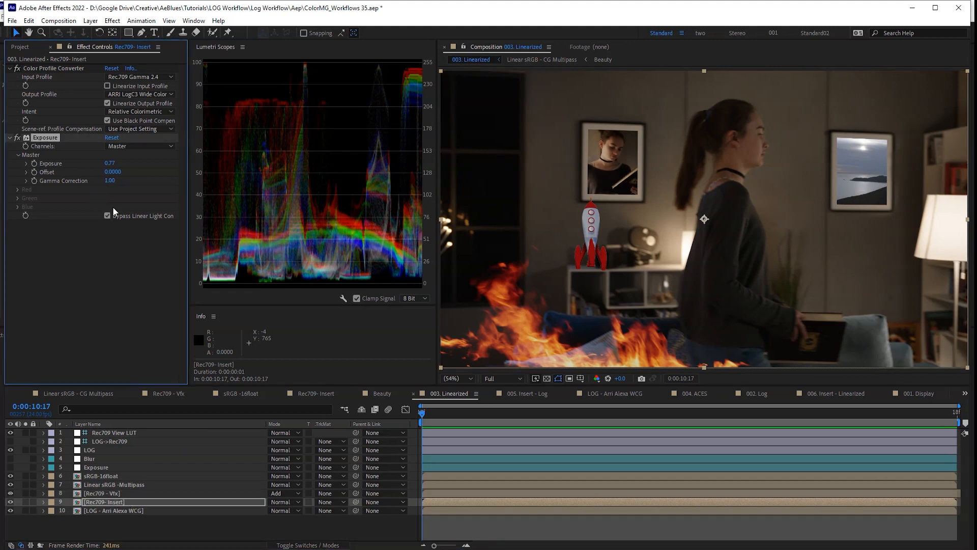
{"action": "left_click", "coordinate": [21, 46]}
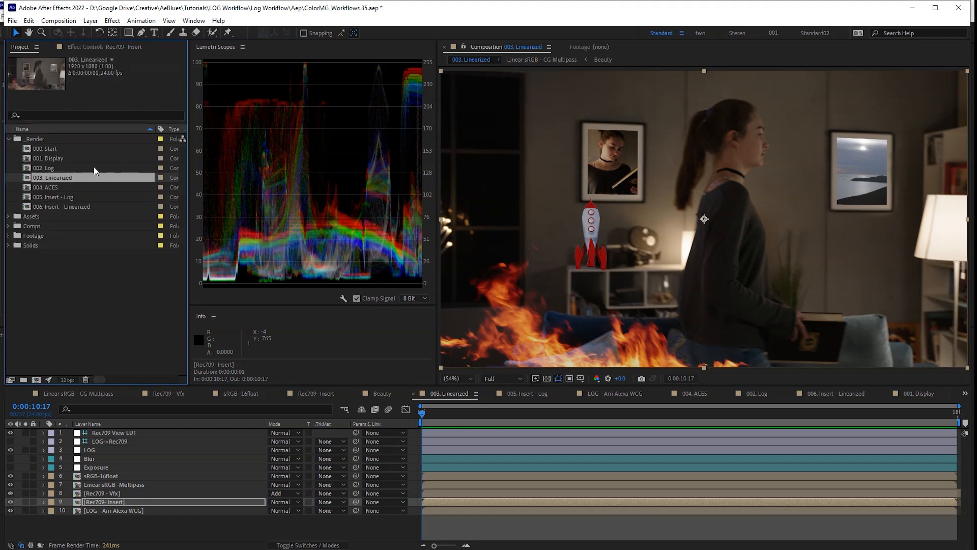
{"action": "key", "text": "ctrl+z"}
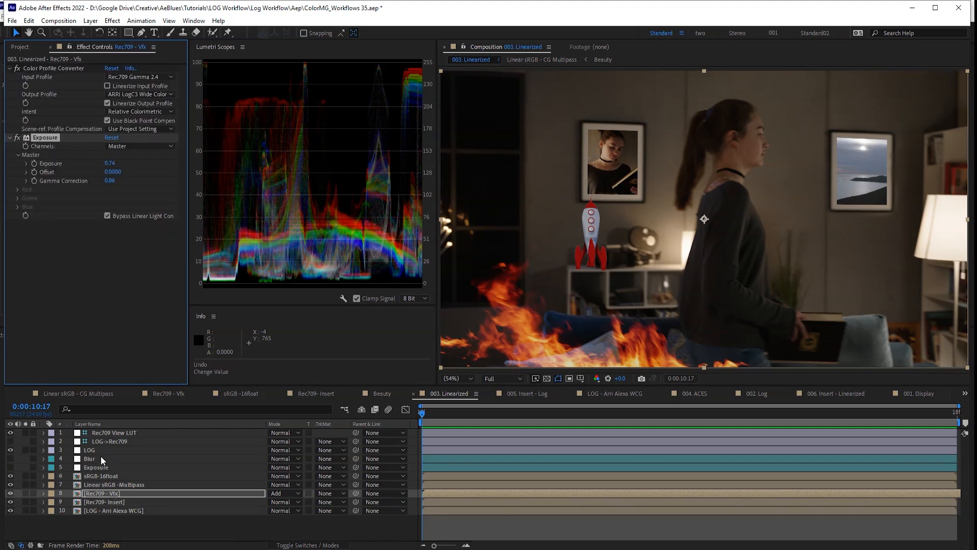
{"action": "left_click", "coordinate": [97, 459]}
{"action": "left_click", "coordinate": [9, 458]}
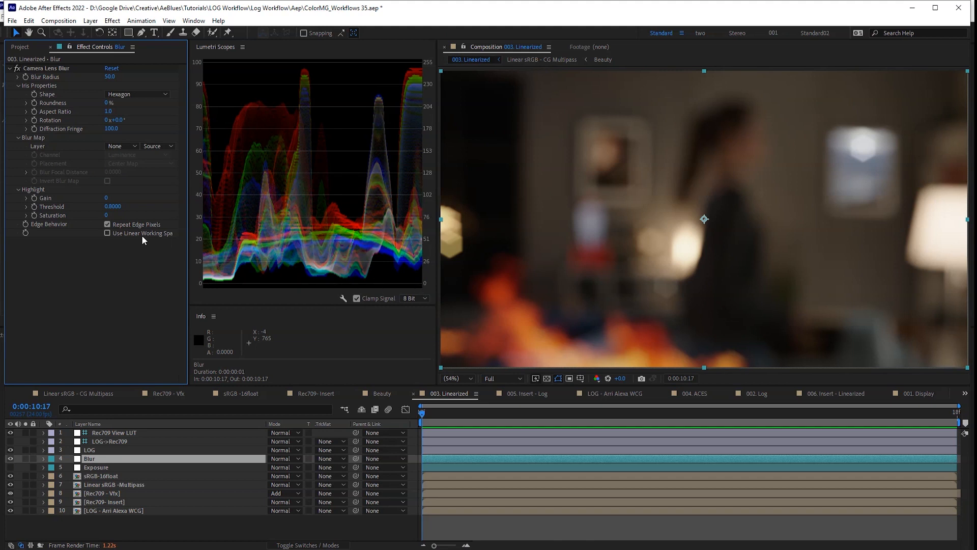
- Turn the Blur layer off, then toggle the Rec709 View LUT layer off, on and off again
{"action": "key", "text": "ctrl+z"}
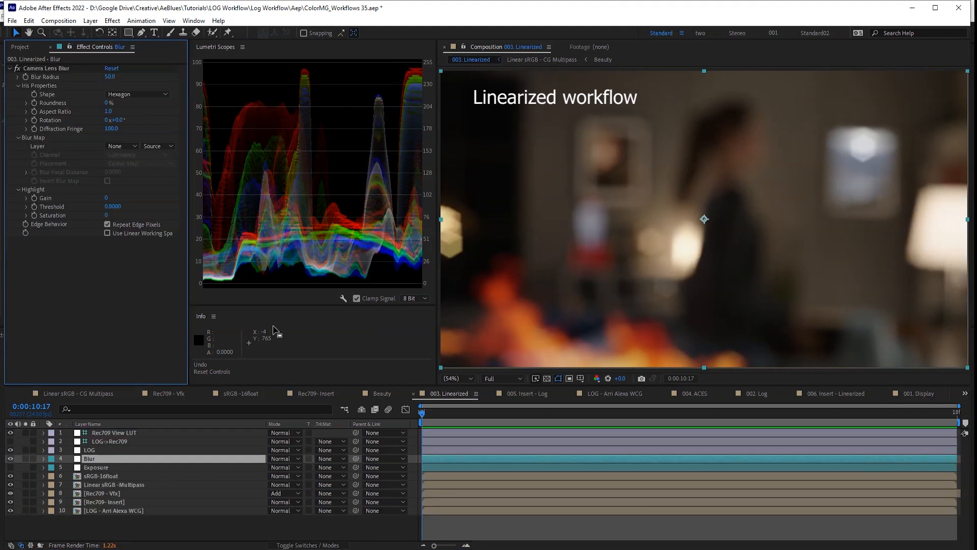
{"action": "left_click", "coordinate": [88, 459]}
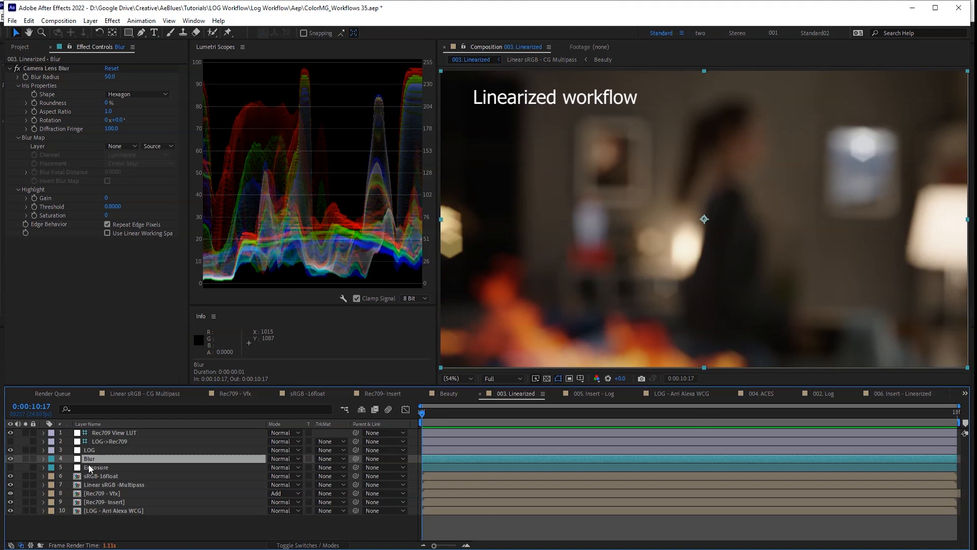
{"action": "left_click", "coordinate": [10, 458]}
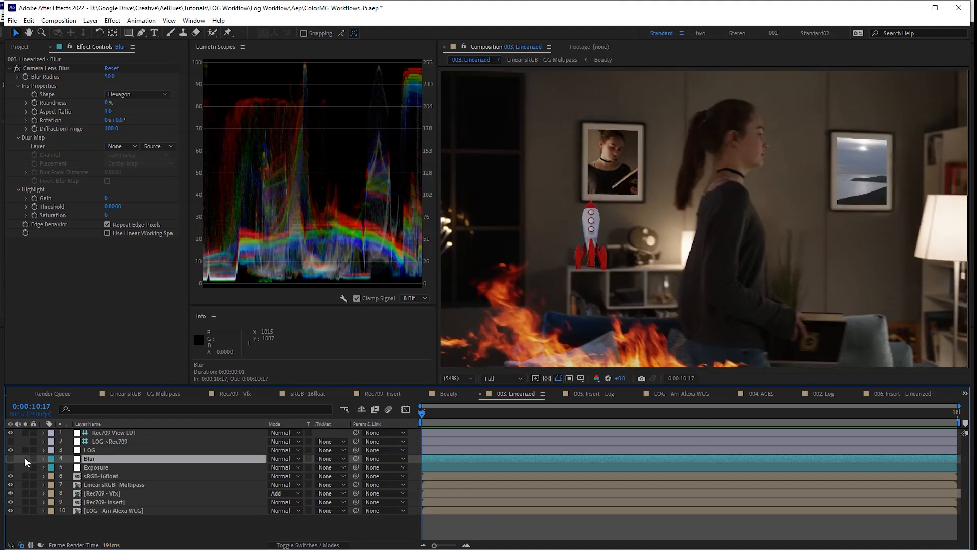
{"action": "left_click", "coordinate": [10, 432]}
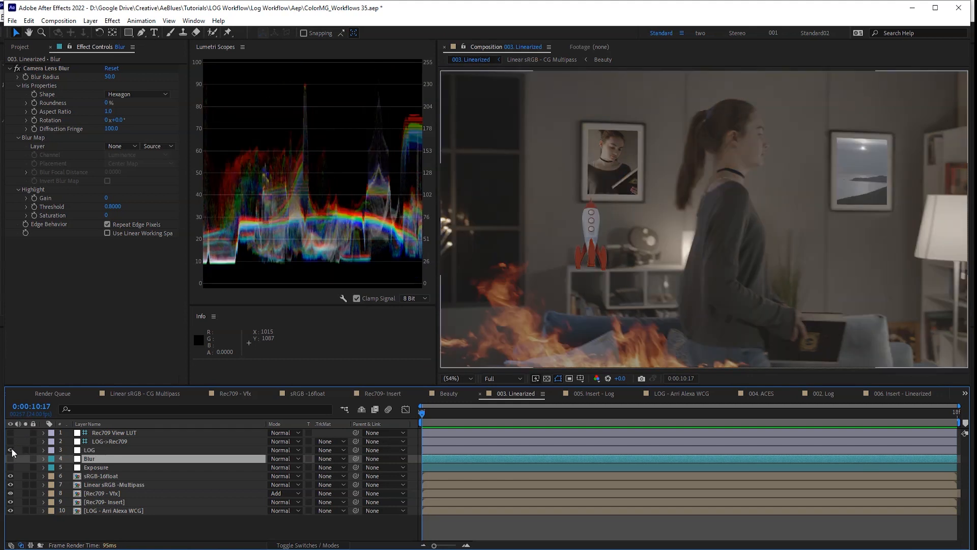
{"action": "left_click", "coordinate": [11, 433]}
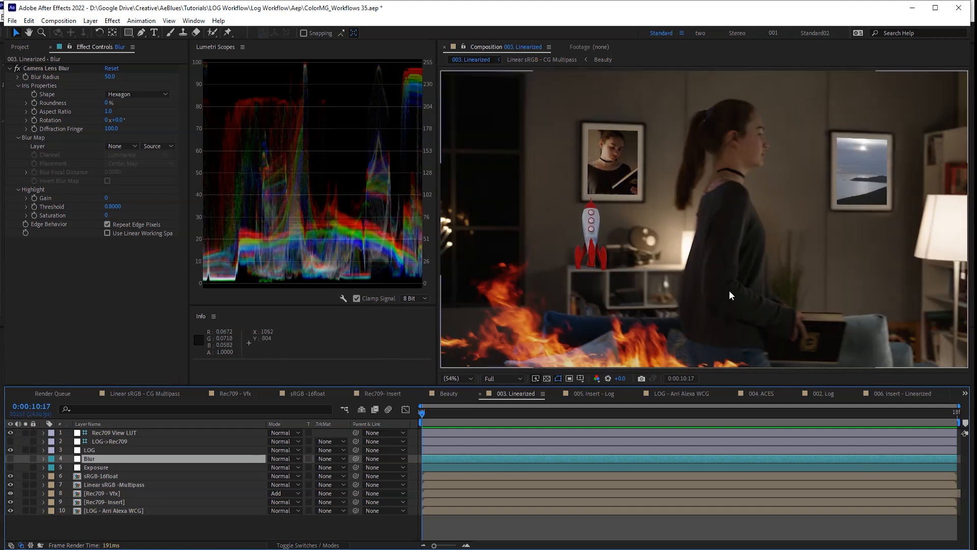
{"action": "left_click", "coordinate": [10, 433]}
- Set the LOG->Rec709 layer's output profile to sRGB IEC61966-2.1
{"action": "left_click", "coordinate": [107, 441]}
{"action": "left_click", "coordinate": [10, 442]}
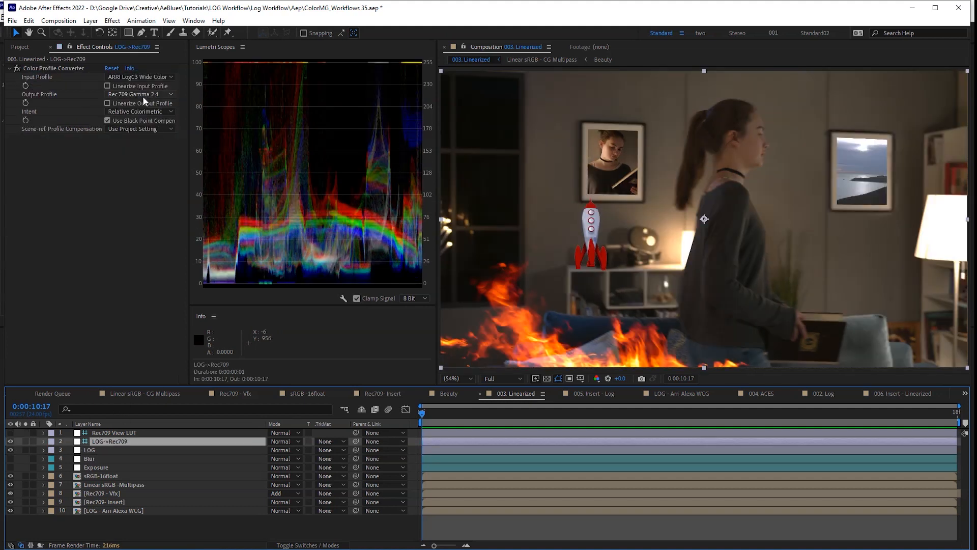
{"action": "left_click", "coordinate": [141, 96]}
{"action": "left_click", "coordinate": [164, 120]}
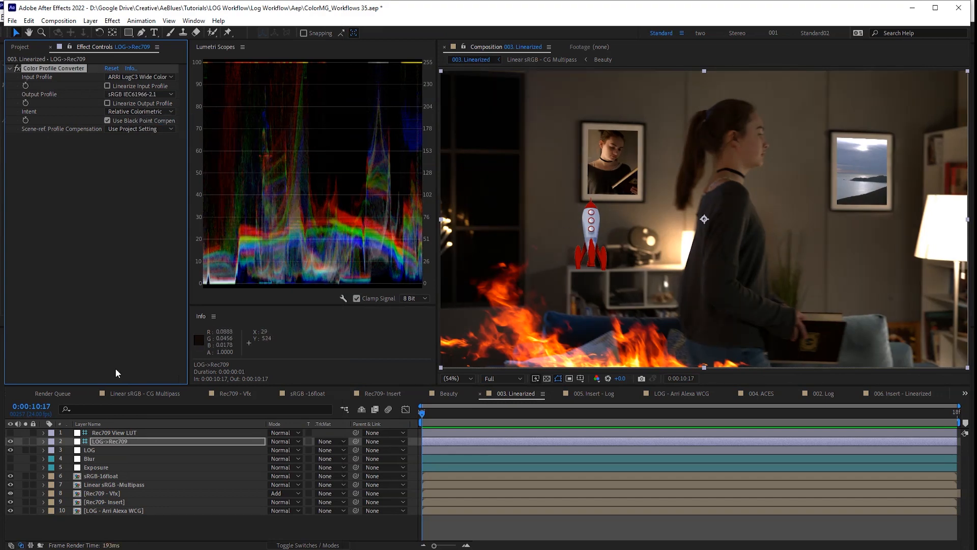
- Hide LOG->Rec709, select the LOG layer, and add 003. Linearized to the Render Queue
{"action": "left_click", "coordinate": [10, 442]}
{"action": "left_click", "coordinate": [63, 449]}
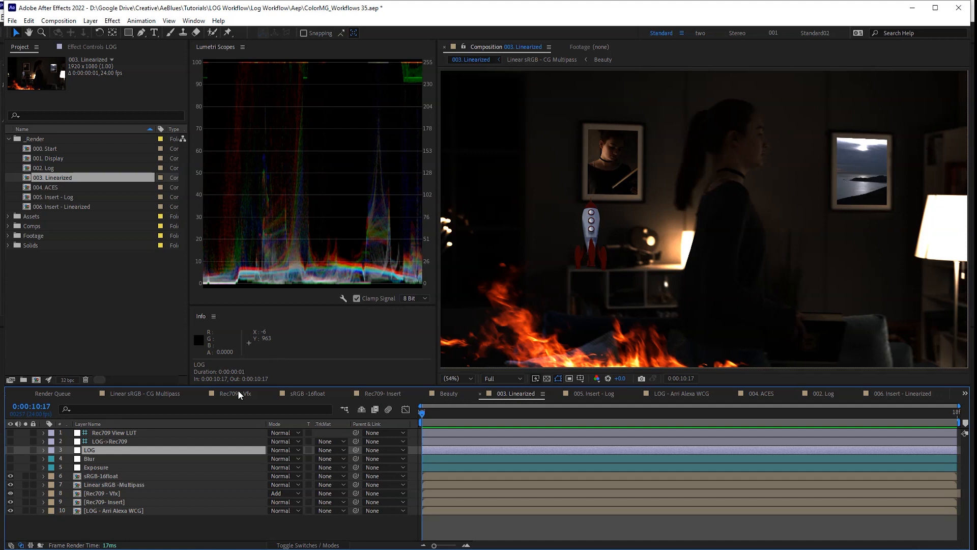
{"action": "key", "text": "ctrl+m"}
- Render 003. Linearized using the EXR DWAA + Alpha template with Preserve RGB colour management
{"action": "left_click", "coordinate": [73, 532]}
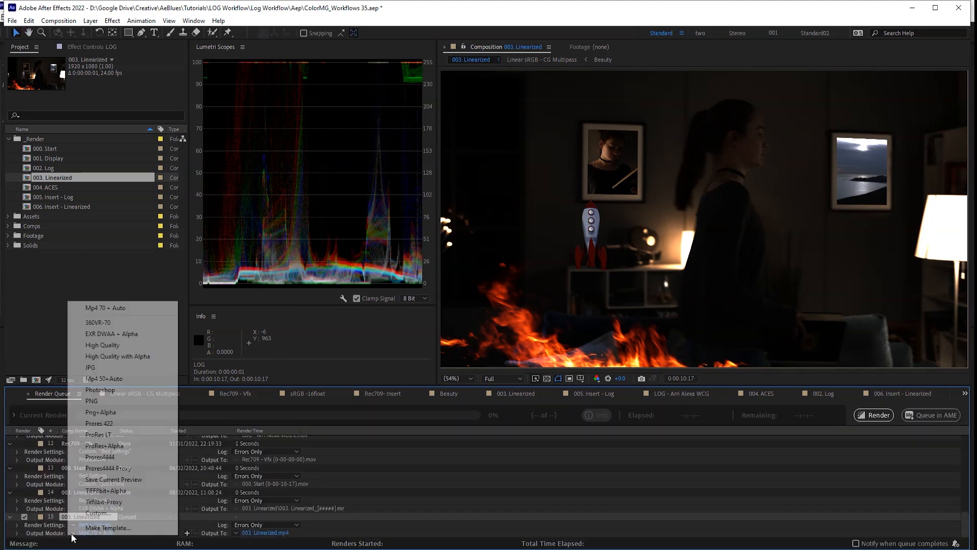
{"action": "left_click", "coordinate": [112, 335]}
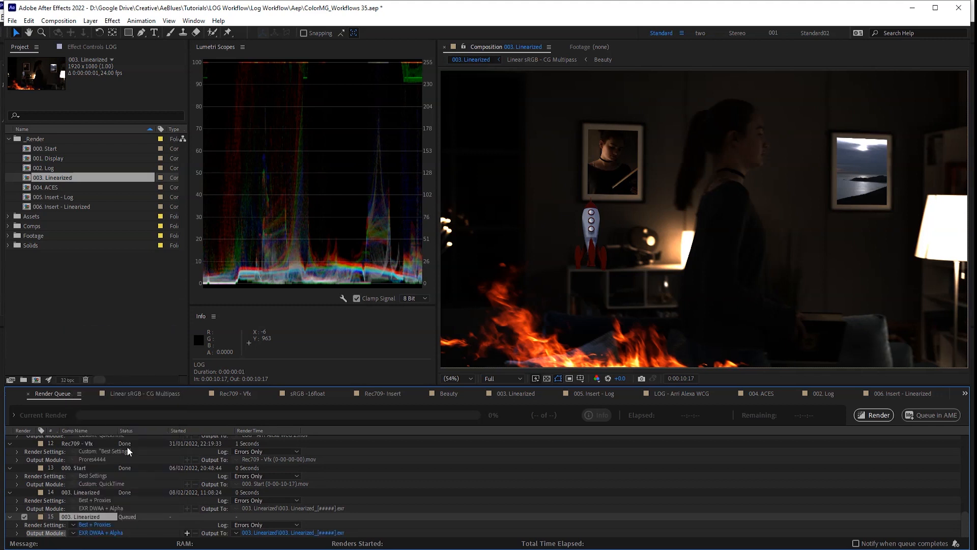
{"action": "left_click", "coordinate": [97, 533]}
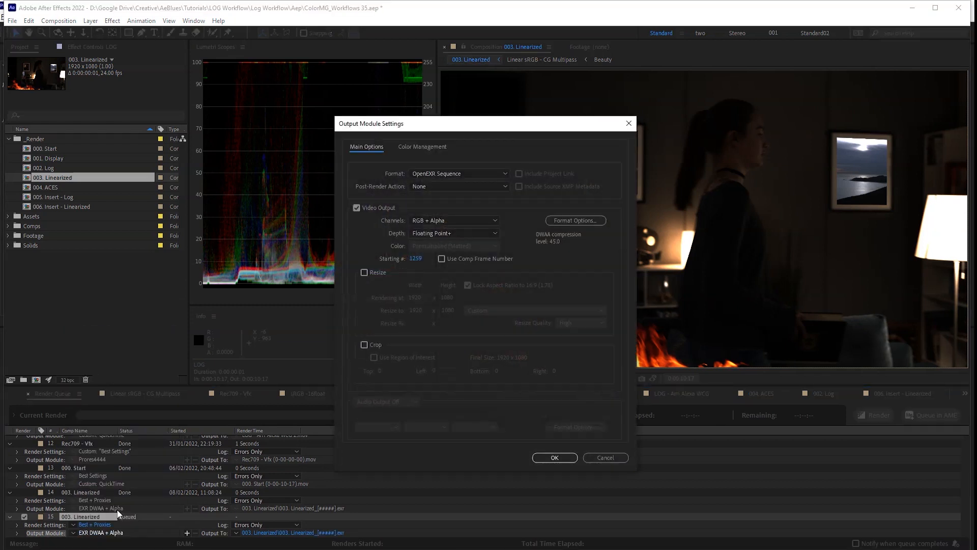
{"action": "left_click", "coordinate": [420, 147]}
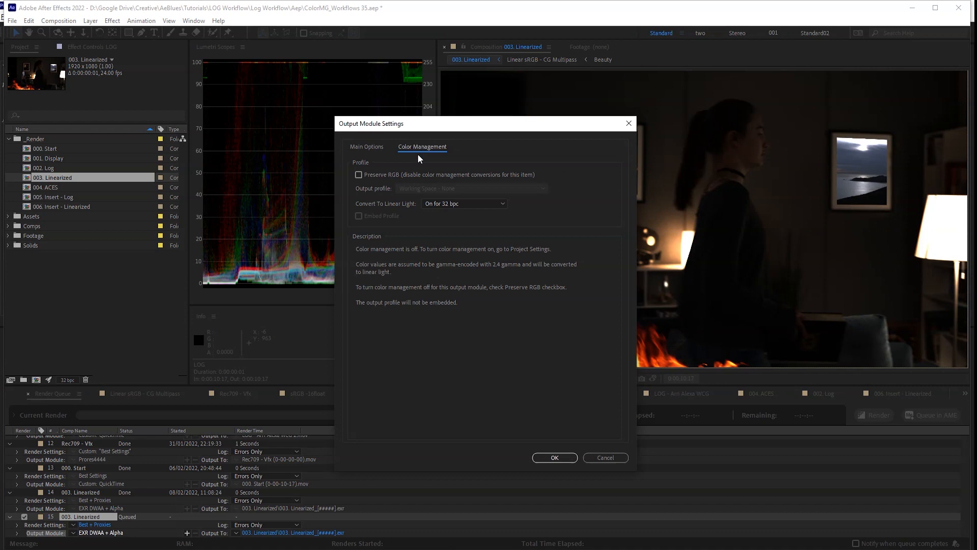
{"action": "left_click", "coordinate": [359, 174]}
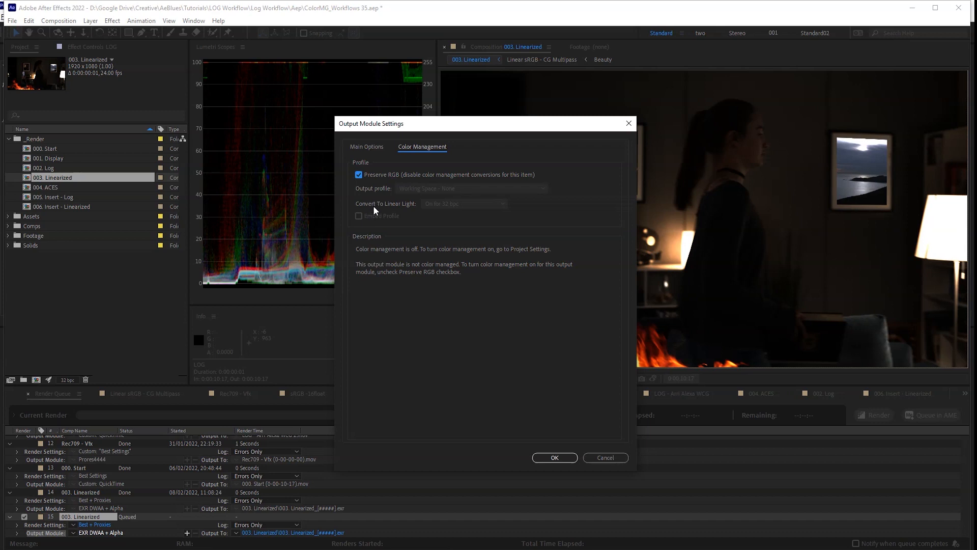
{"action": "left_click", "coordinate": [555, 458]}
{"action": "left_click", "coordinate": [869, 420]}
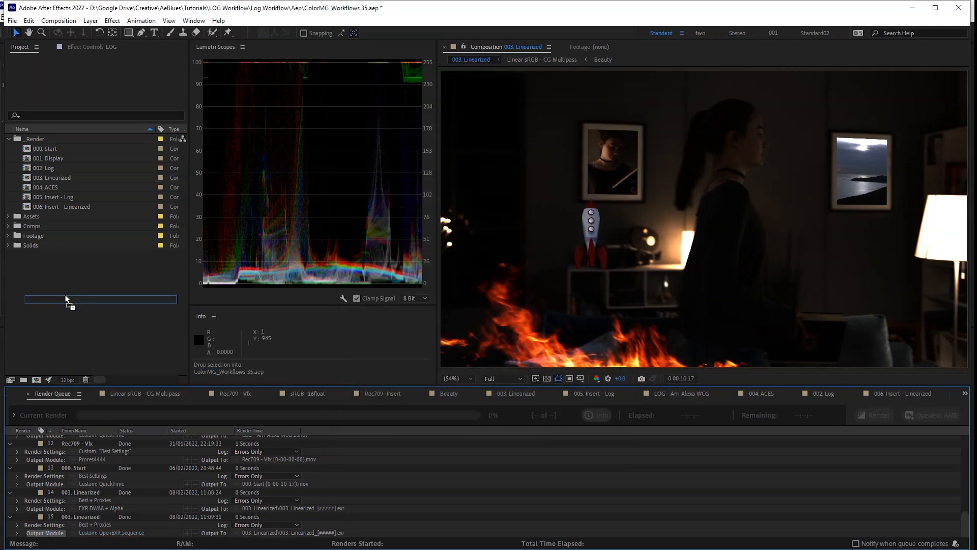
{"action": "double_click", "coordinate": [62, 177]}
- Apply Color Profile Converter with Linearize Output Profile to the EXR layer and toggle it to compare
{"action": "left_click", "coordinate": [65, 218]}
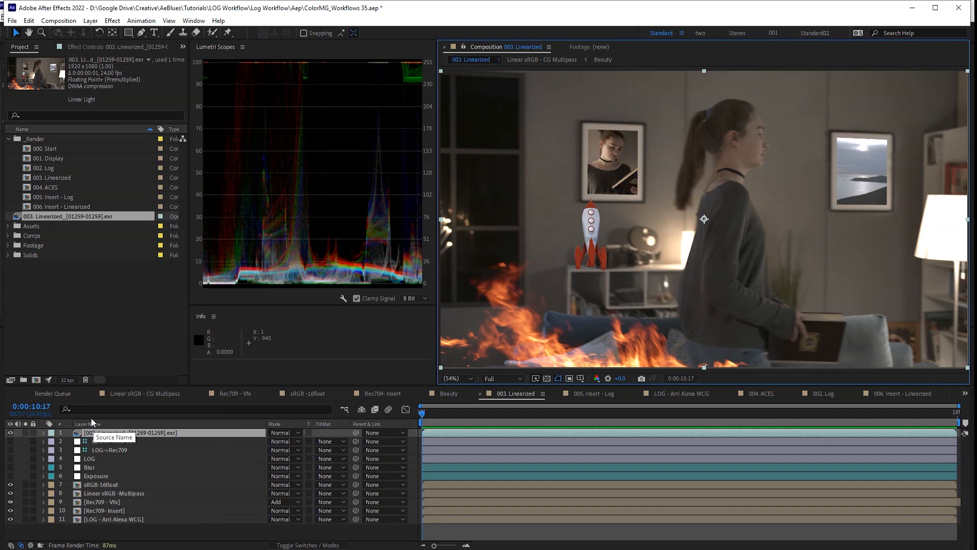
{"action": "left_click", "coordinate": [129, 432]}
{"action": "key", "text": "F3"}
{"action": "key", "text": "ctrl+space"}
{"action": "type", "text": "color pr"}
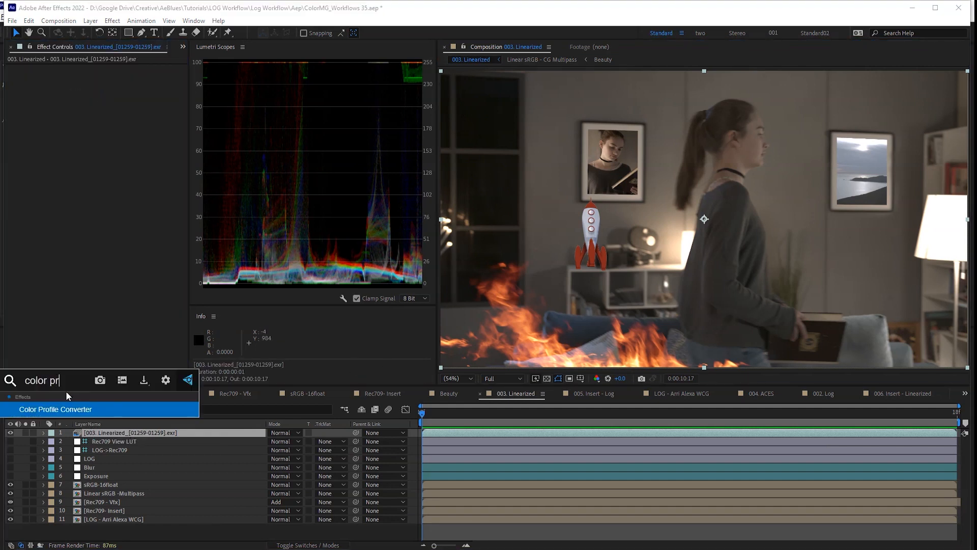
{"action": "key", "text": "Return"}
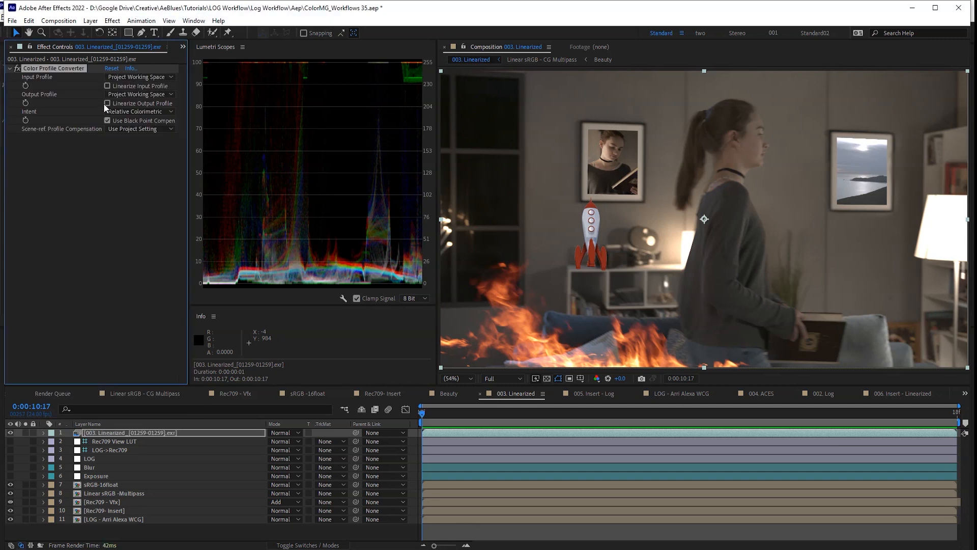
{"action": "left_click", "coordinate": [104, 104]}
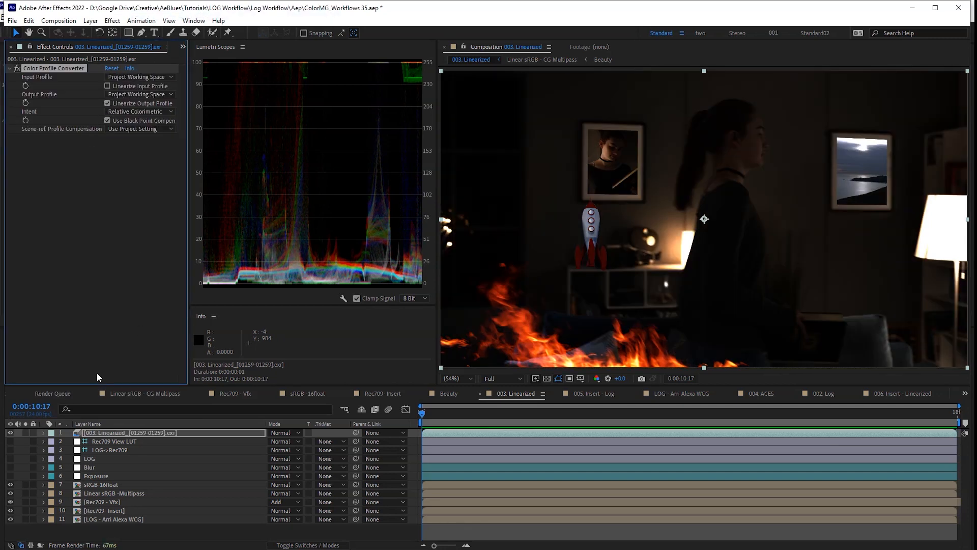
{"action": "left_click", "coordinate": [11, 433]}
{"action": "left_click", "coordinate": [10, 432]}
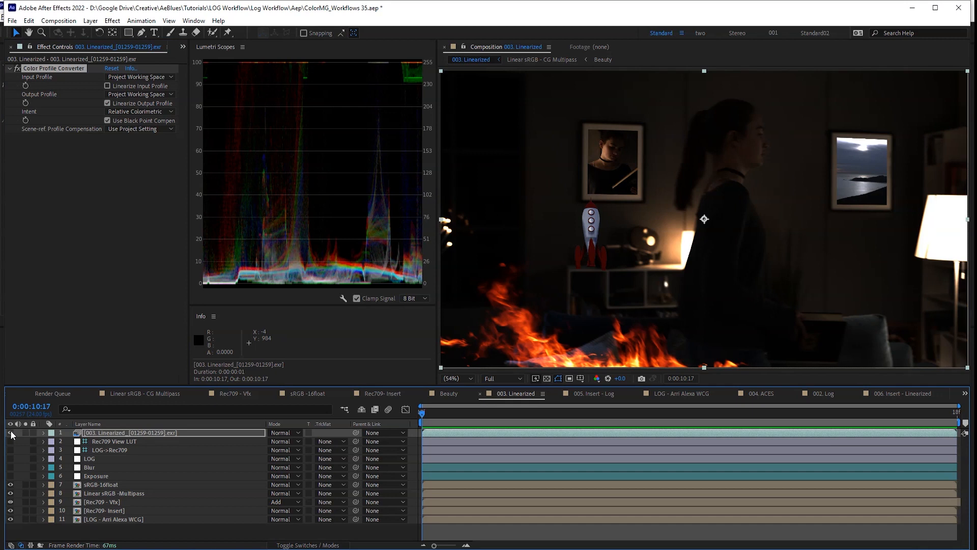
{"action": "key", "text": "ctrl+0"}
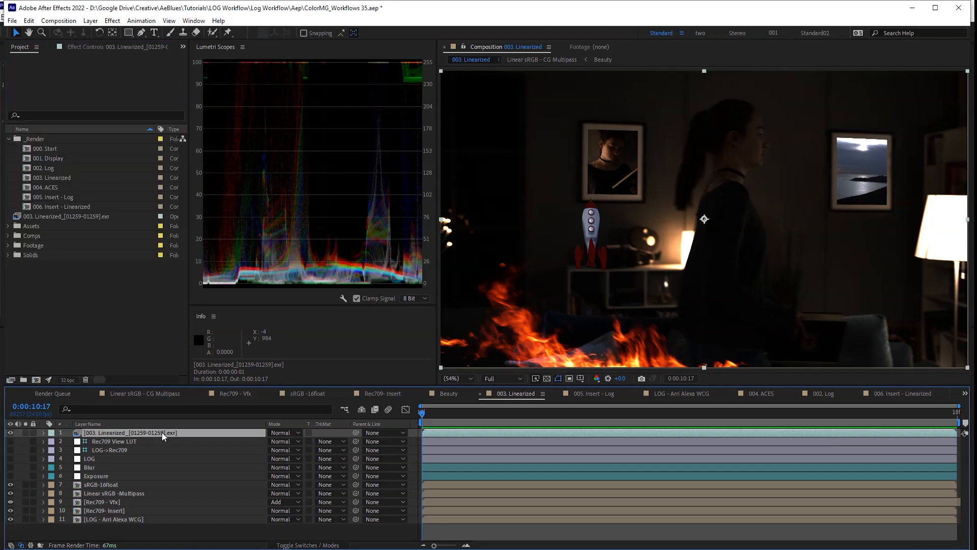
- Delete the EXR layer, re-enable LOG and Rec709 View LUT, and show Rec709- Insert's effects
{"action": "key", "text": "Delete"}
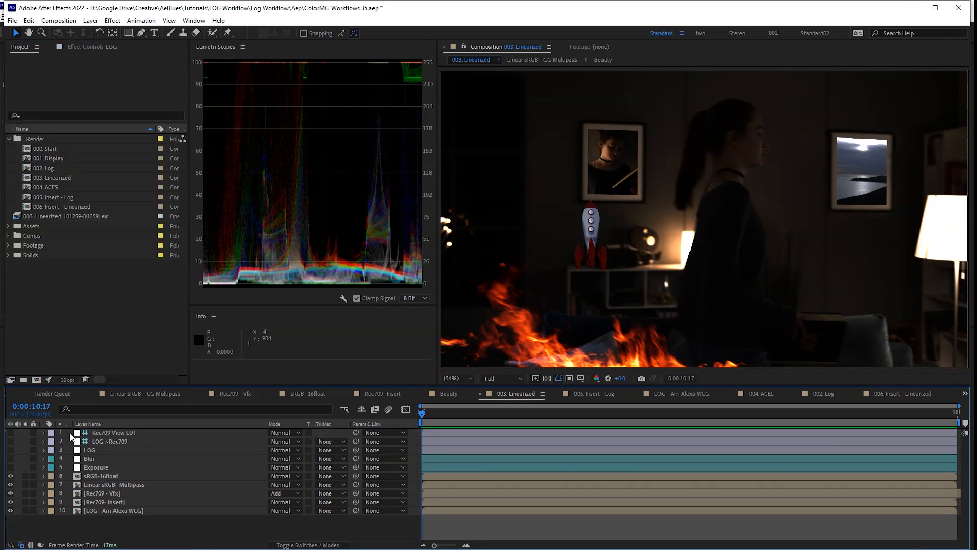
{"action": "left_click", "coordinate": [10, 450]}
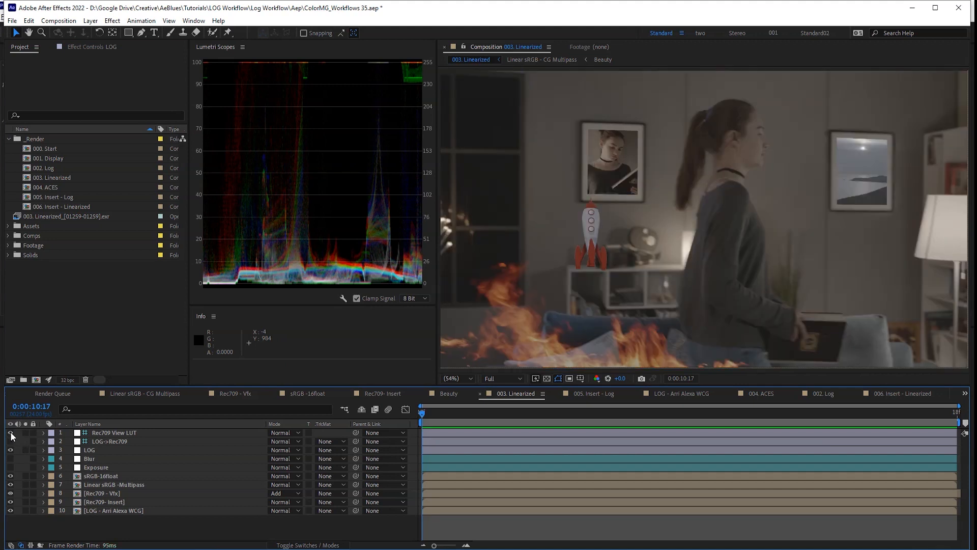
{"action": "left_click", "coordinate": [10, 433]}
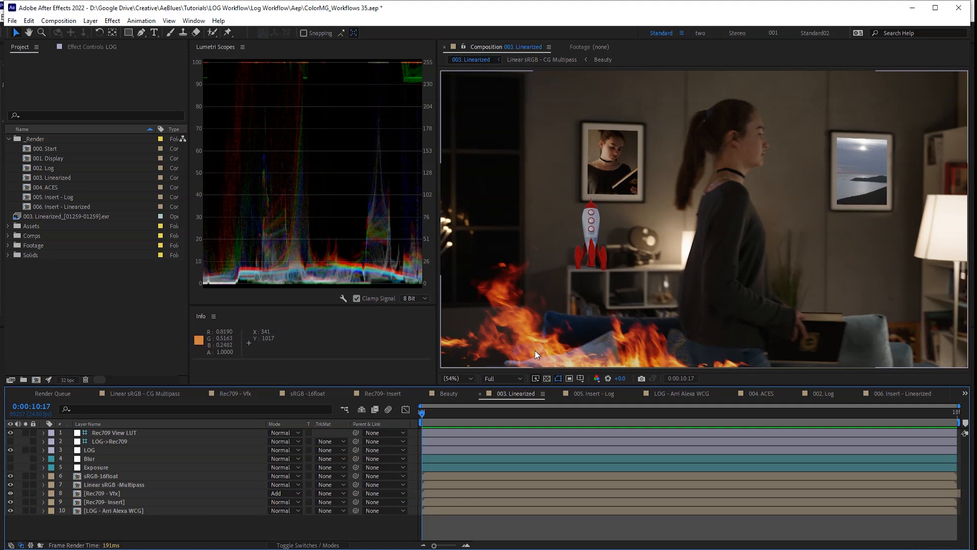
{"action": "left_click", "coordinate": [10, 459]}
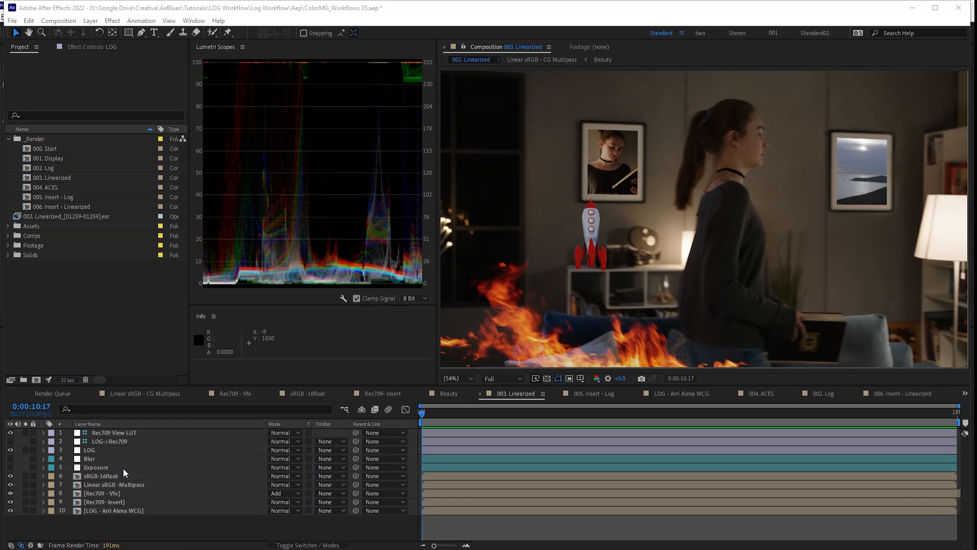
{"action": "left_click", "coordinate": [127, 502]}
{"action": "key", "text": "F3"}
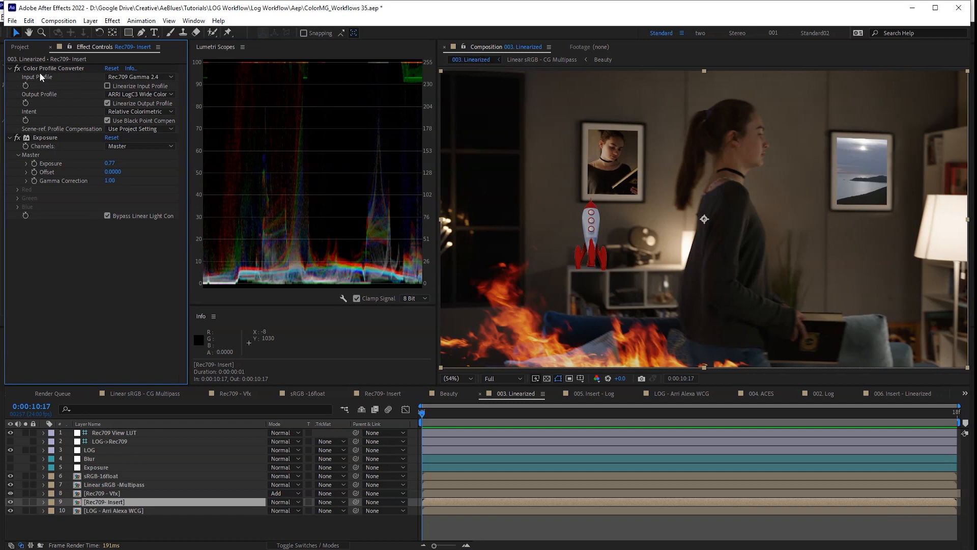
{"action": "left_click", "coordinate": [139, 94]}
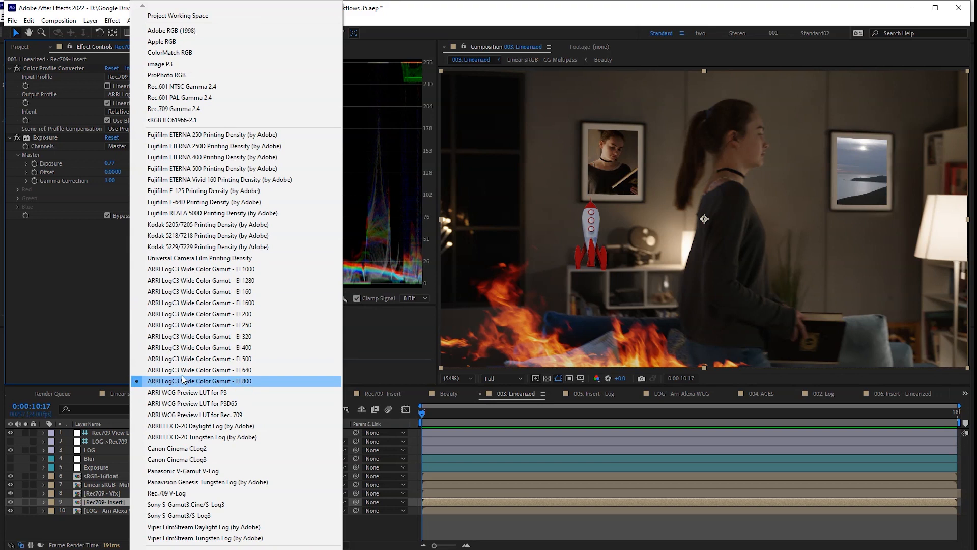
{"action": "left_click", "coordinate": [70, 331]}
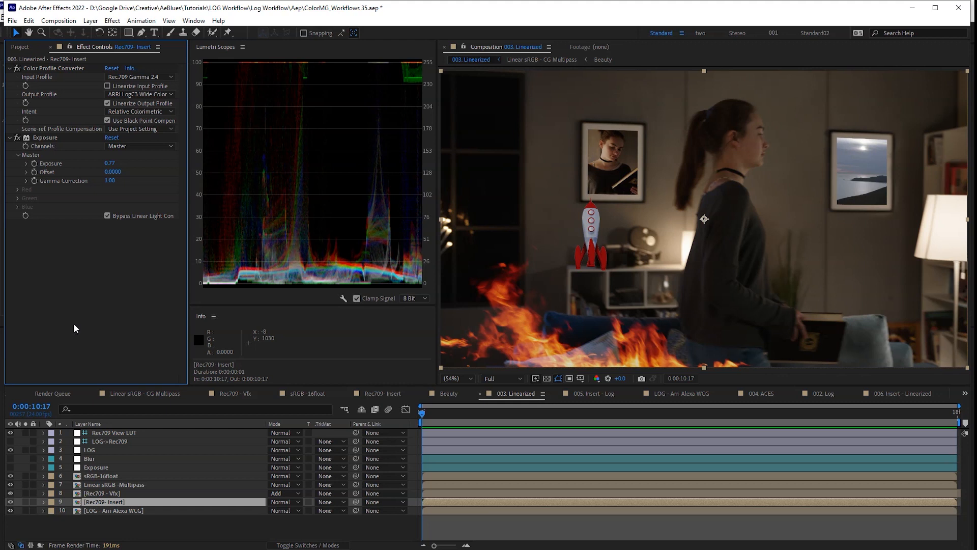
{"action": "left_click", "coordinate": [125, 94]}
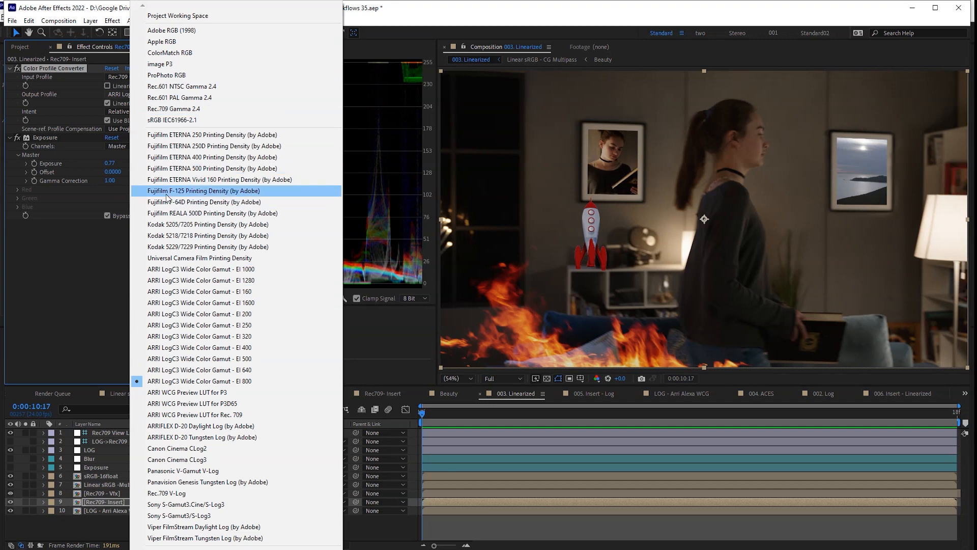
{"action": "left_click", "coordinate": [28, 292]}
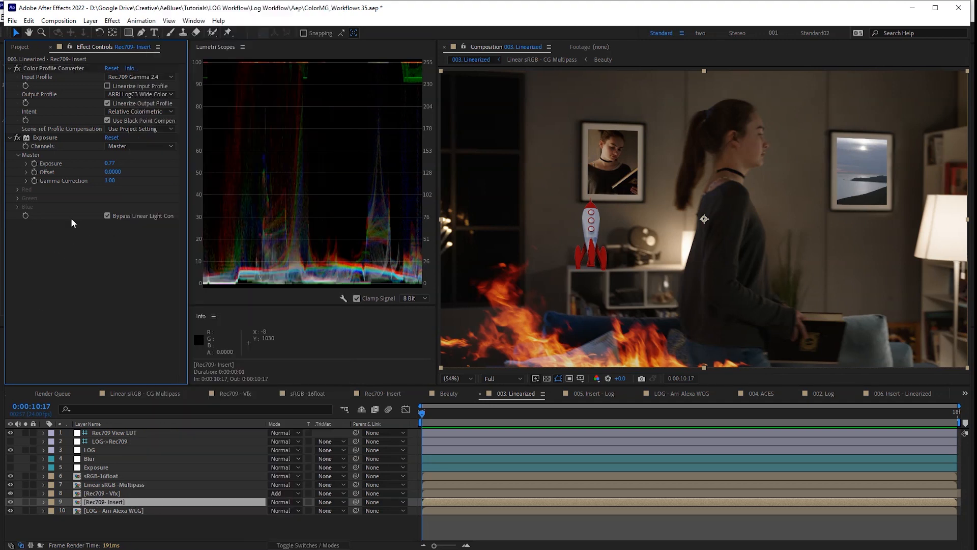
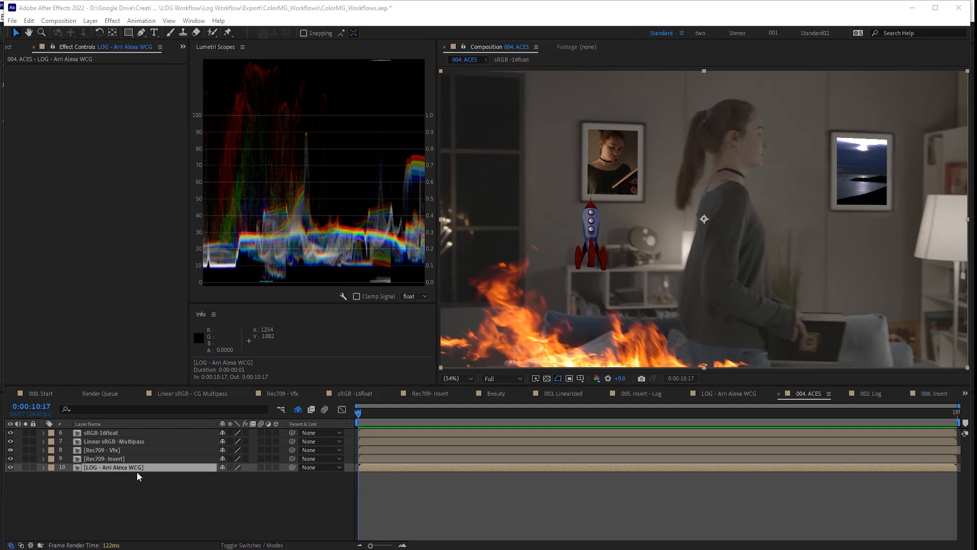
- Apply OpenColorIO to the LOG - Arri Alexa WCG layer with the aces_1.2 configuration
{"action": "key", "text": "ctrl+space"}
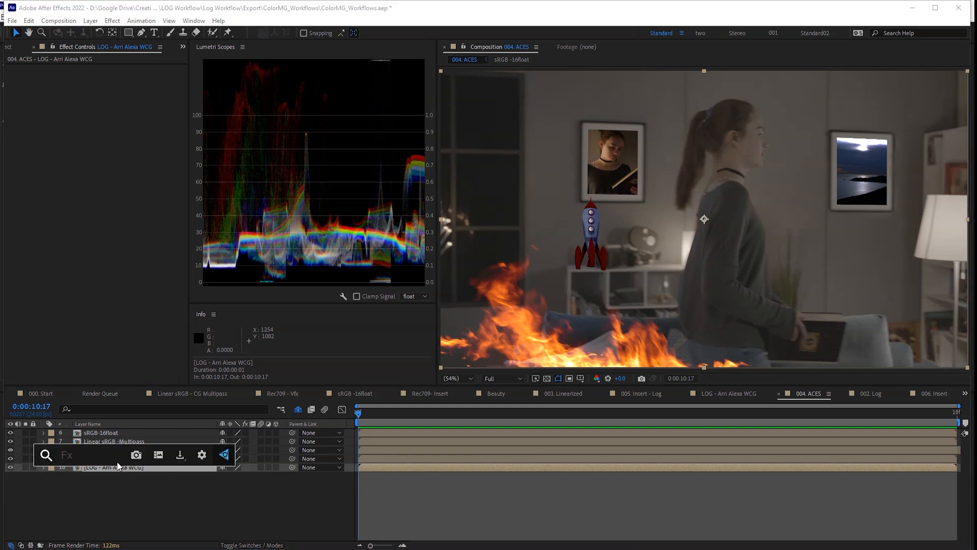
{"action": "type", "text": "ope"}
{"action": "key", "text": "Return"}
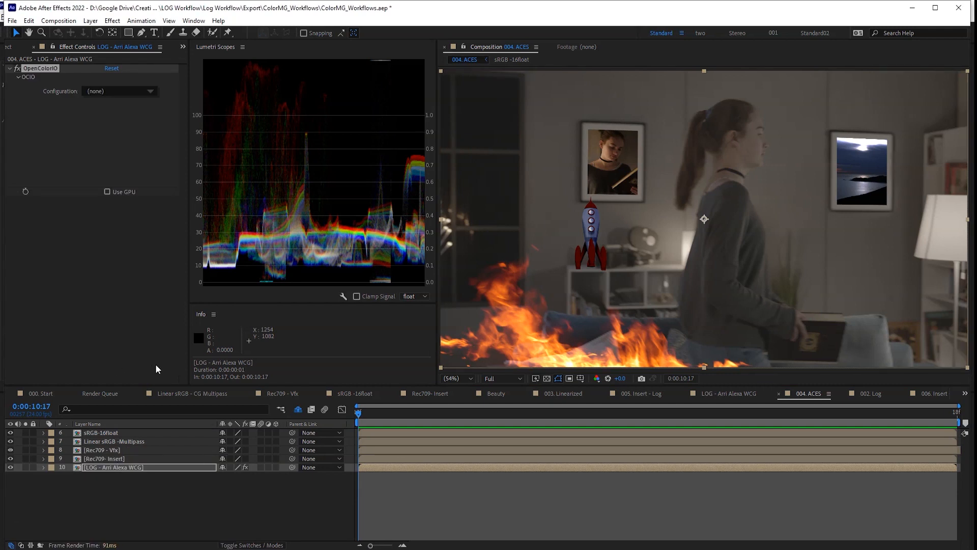
{"action": "left_click", "coordinate": [137, 93]}
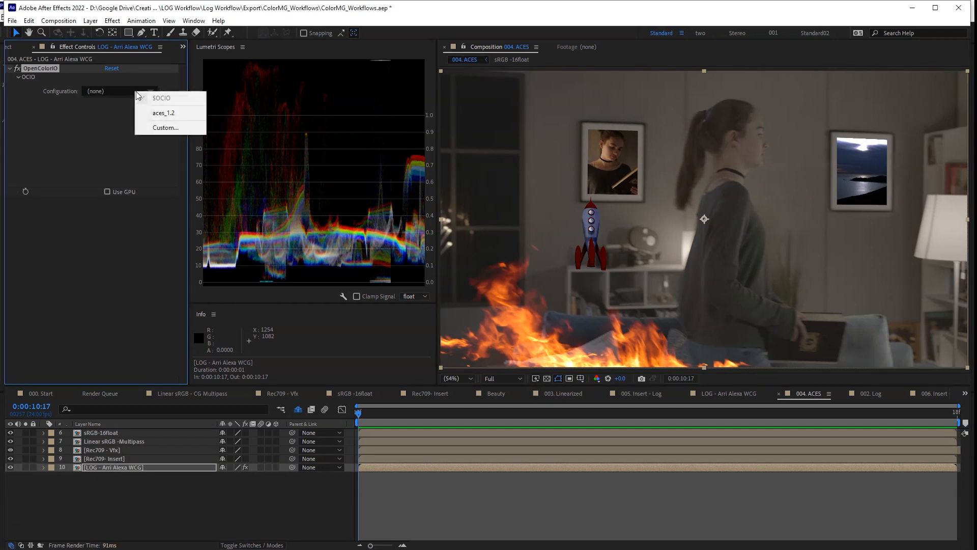
{"action": "left_click", "coordinate": [178, 114]}
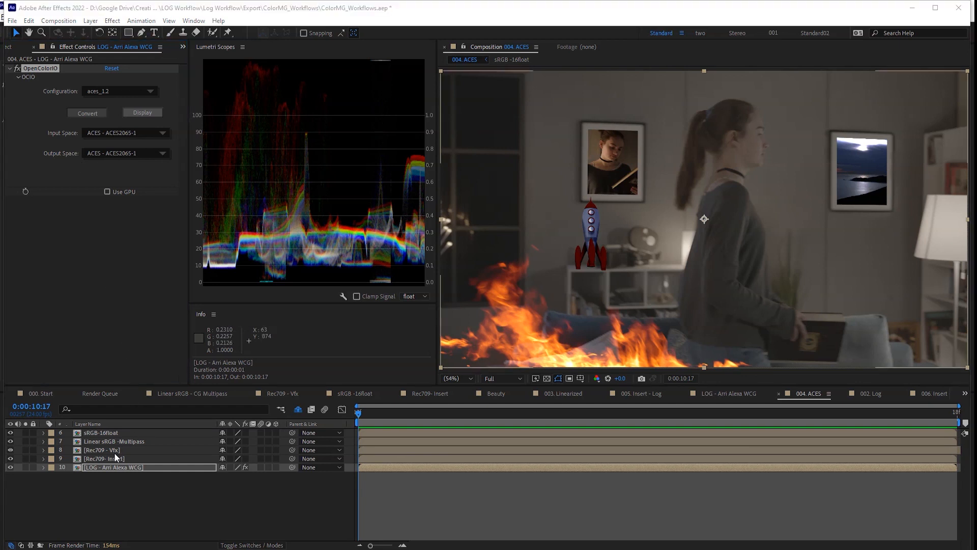
- Set its input space to ARRI V3 LogC EI800 Wide Gamut and output to ACES - ACEScg
{"action": "left_click", "coordinate": [113, 468]}
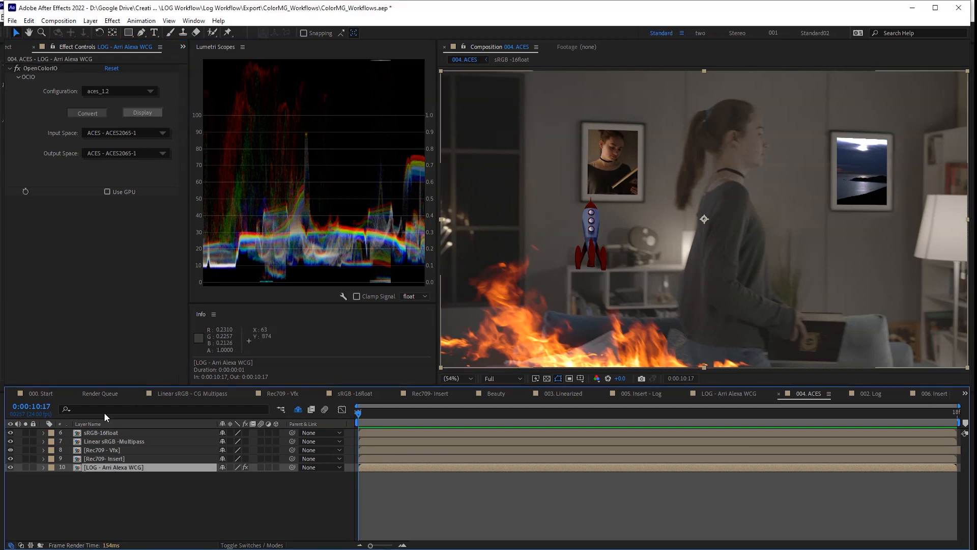
{"action": "left_click", "coordinate": [133, 133]}
{"action": "mouse_move", "coordinate": [167, 164]}
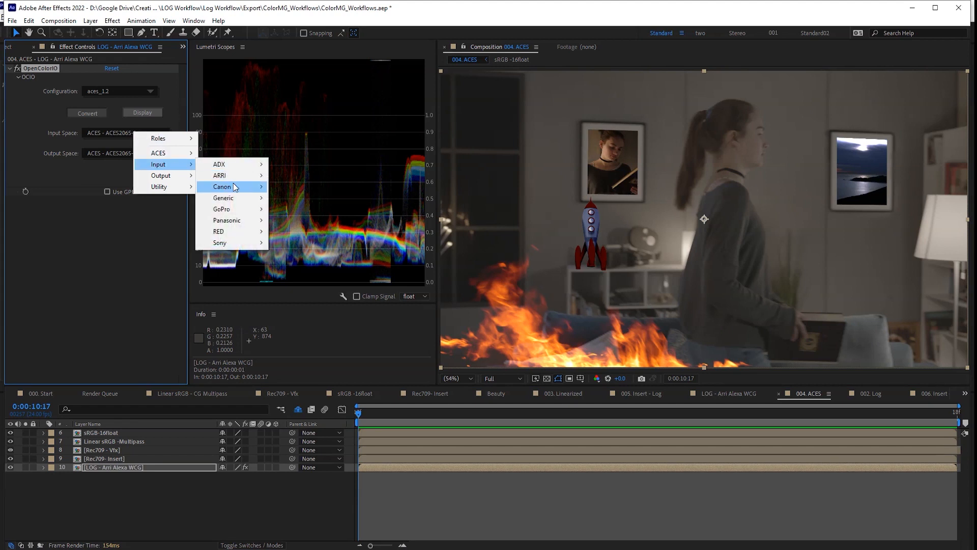
{"action": "mouse_move", "coordinate": [240, 175]}
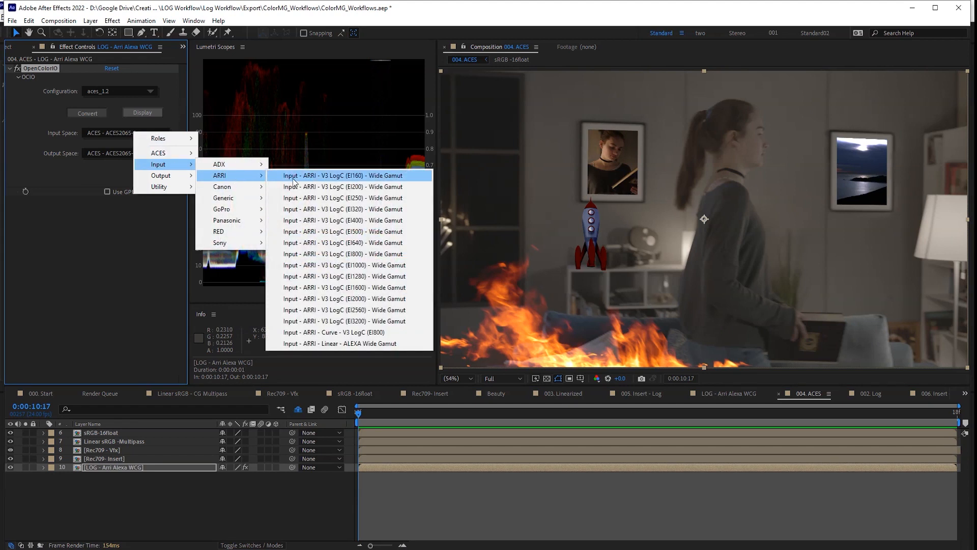
{"action": "left_click", "coordinate": [353, 254]}
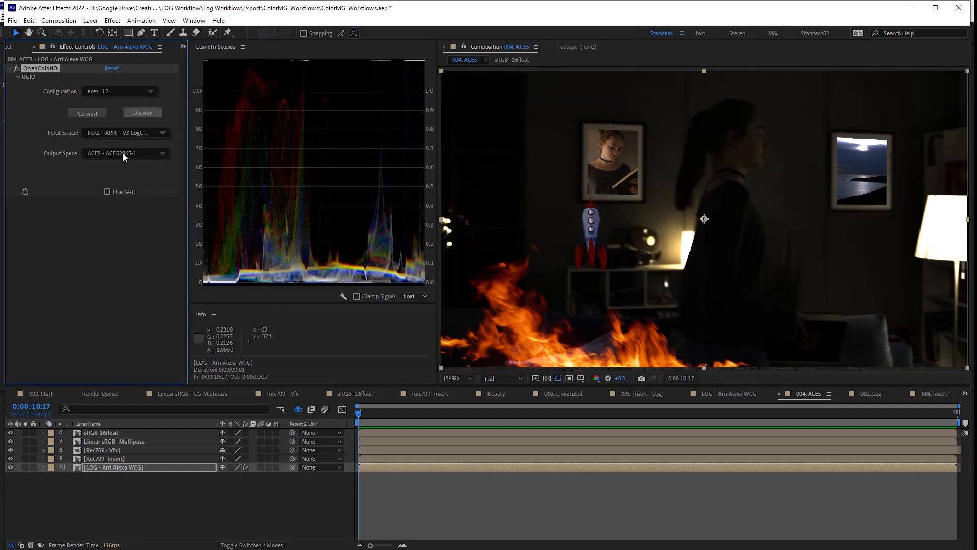
{"action": "left_click", "coordinate": [122, 155]}
{"action": "mouse_move", "coordinate": [178, 177]}
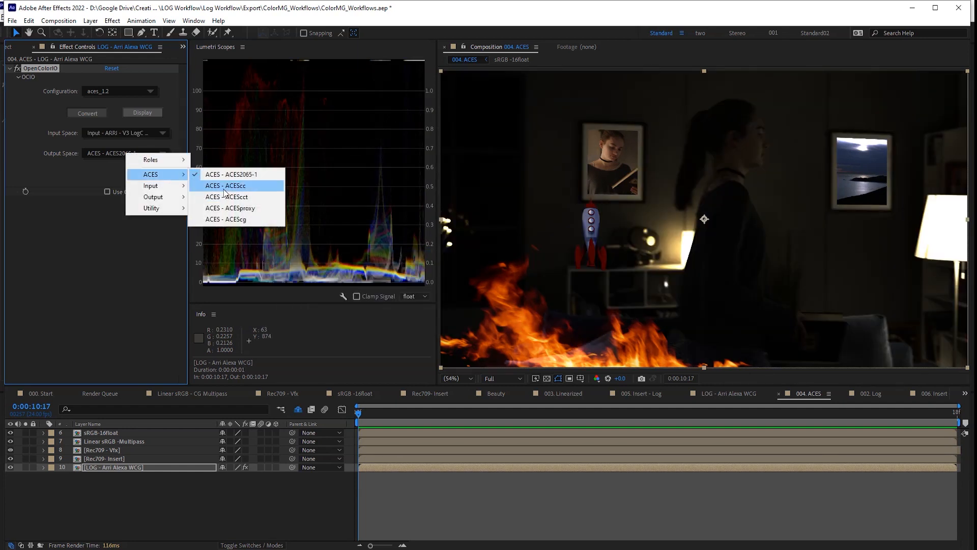
{"action": "left_click", "coordinate": [239, 220]}
{"action": "left_click", "coordinate": [118, 459]}
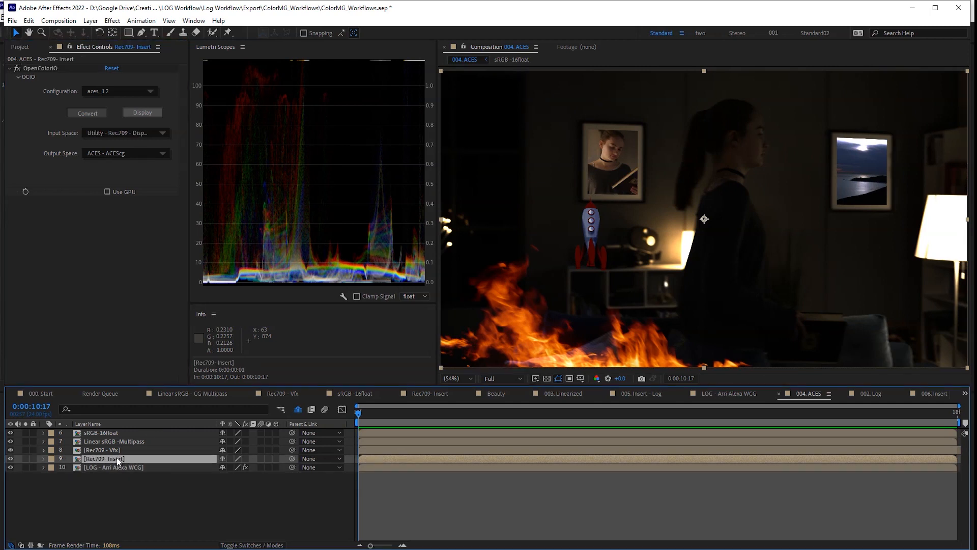
- Set Rec709- Insert's input to Utility - Rec.709 - Display and enable effects on Insert and Vfx layers
{"action": "left_click", "coordinate": [127, 134]}
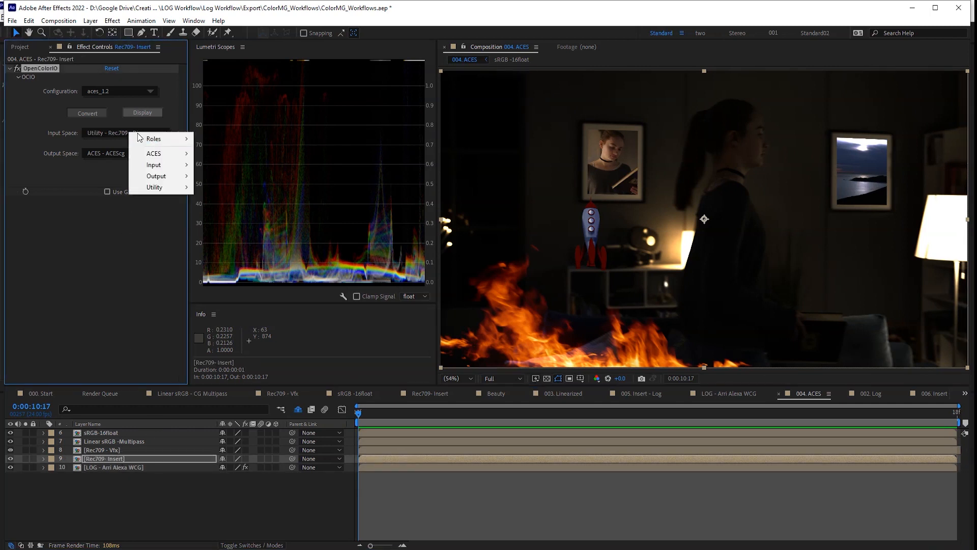
{"action": "mouse_move", "coordinate": [161, 187]}
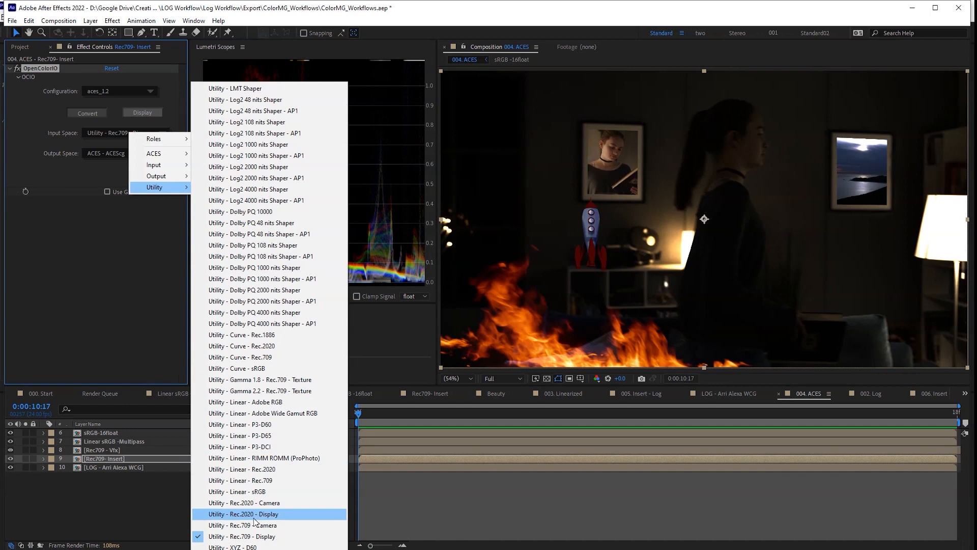
{"action": "left_click", "coordinate": [243, 537]}
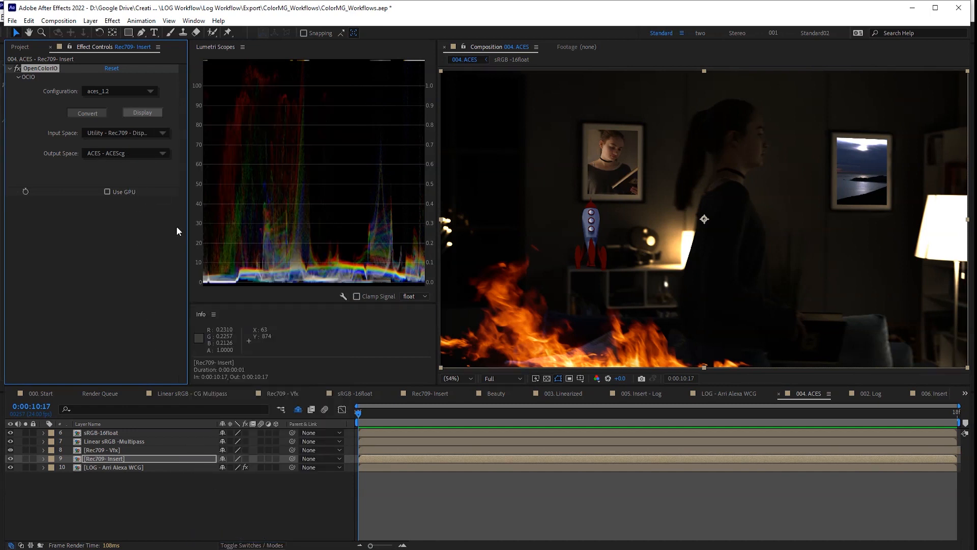
{"action": "left_click", "coordinate": [245, 459]}
{"action": "left_click", "coordinate": [142, 450]}
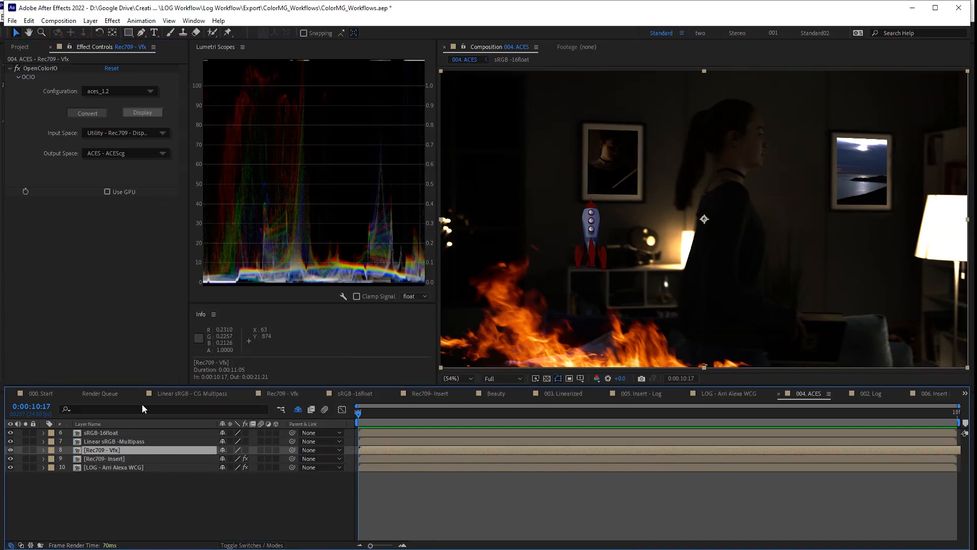
{"action": "left_click", "coordinate": [245, 450]}
- Check the Linear sRGB layer's input space, select sRGB-16float, and reveal shy layers 1–5
{"action": "left_click", "coordinate": [131, 441]}
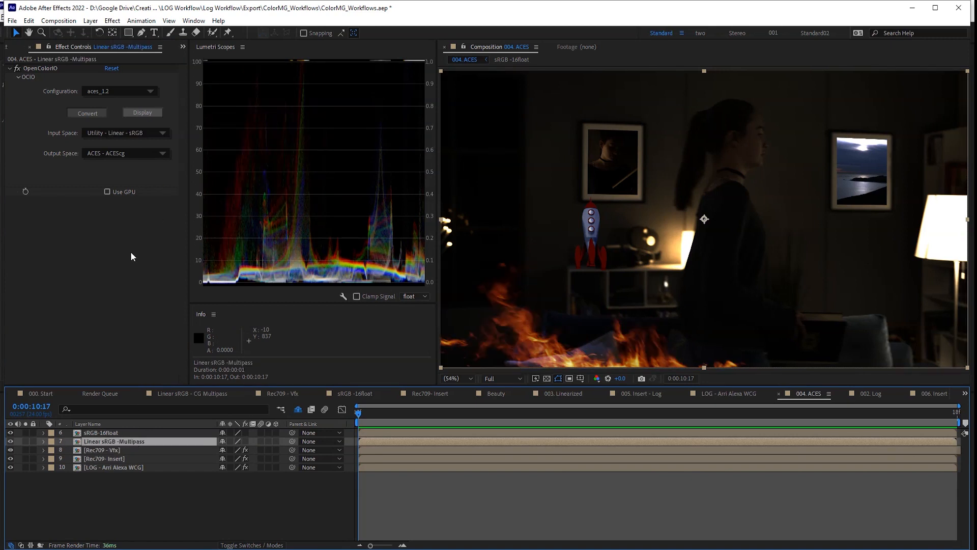
{"action": "left_click", "coordinate": [132, 134]}
{"action": "mouse_move", "coordinate": [163, 187]}
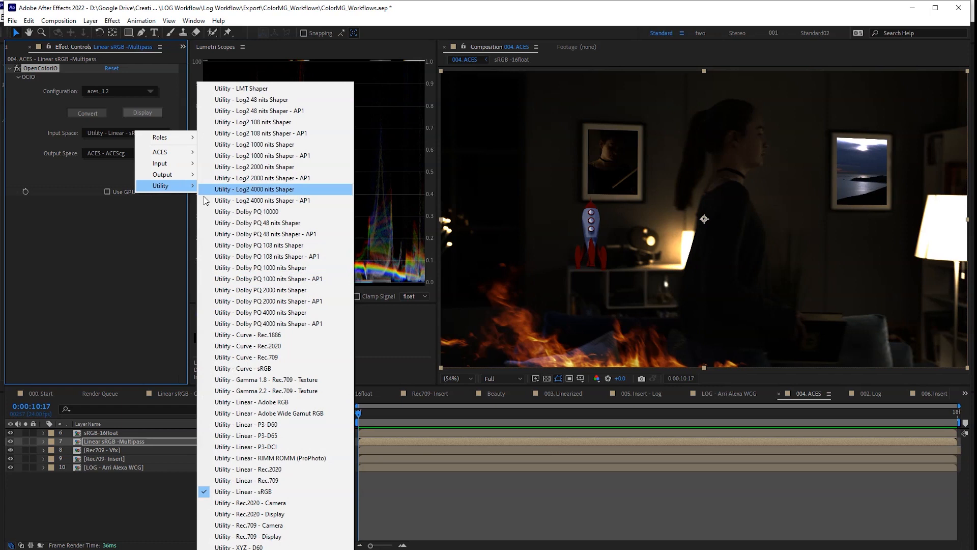
{"action": "left_click", "coordinate": [99, 348]}
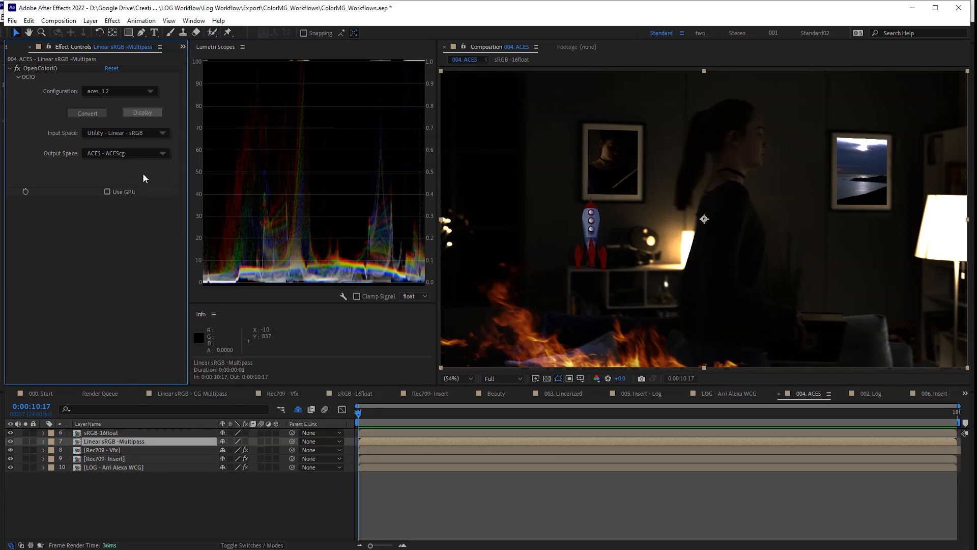
{"action": "left_click", "coordinate": [131, 433]}
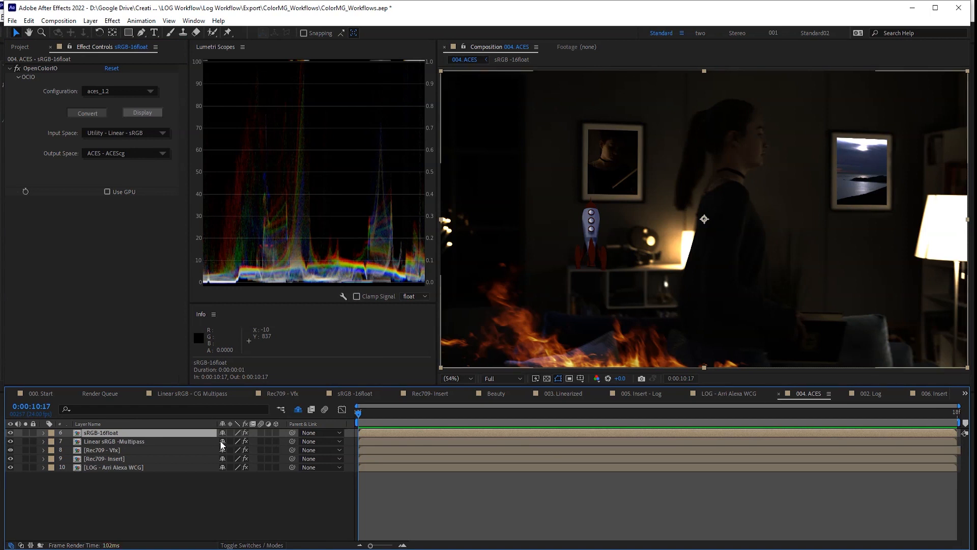
{"action": "left_click", "coordinate": [297, 410]}
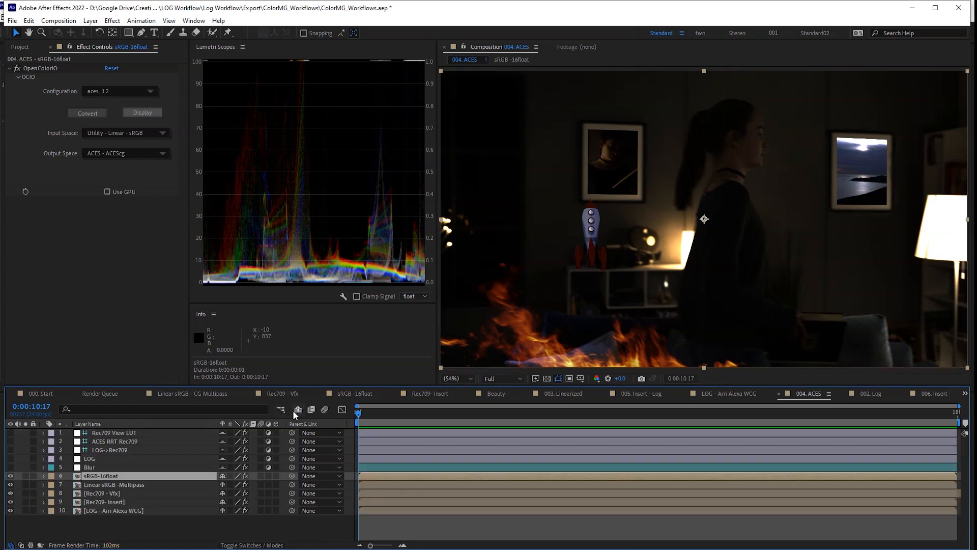
- Make the LOG and LOG->Rec709 layers visible to compare their views
{"action": "left_click", "coordinate": [95, 458]}
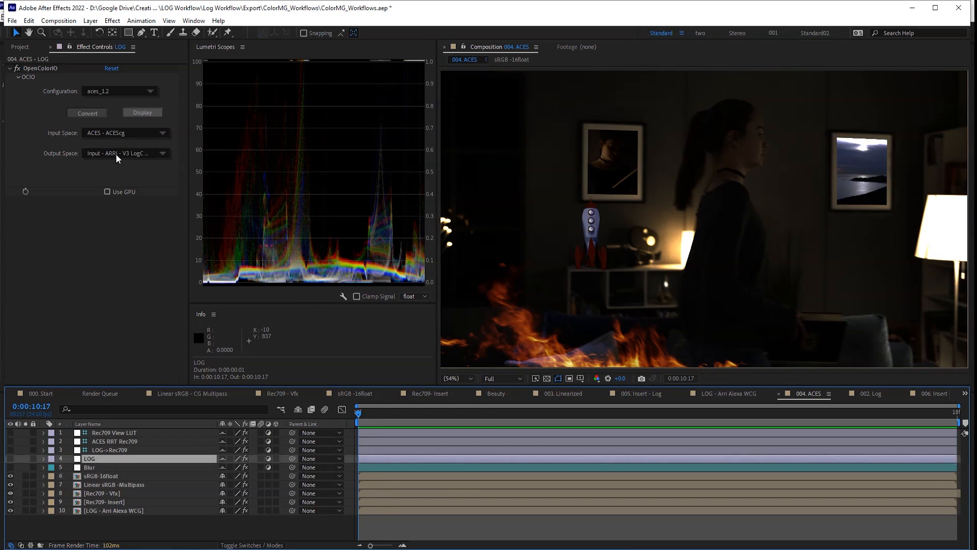
{"action": "left_click", "coordinate": [11, 459]}
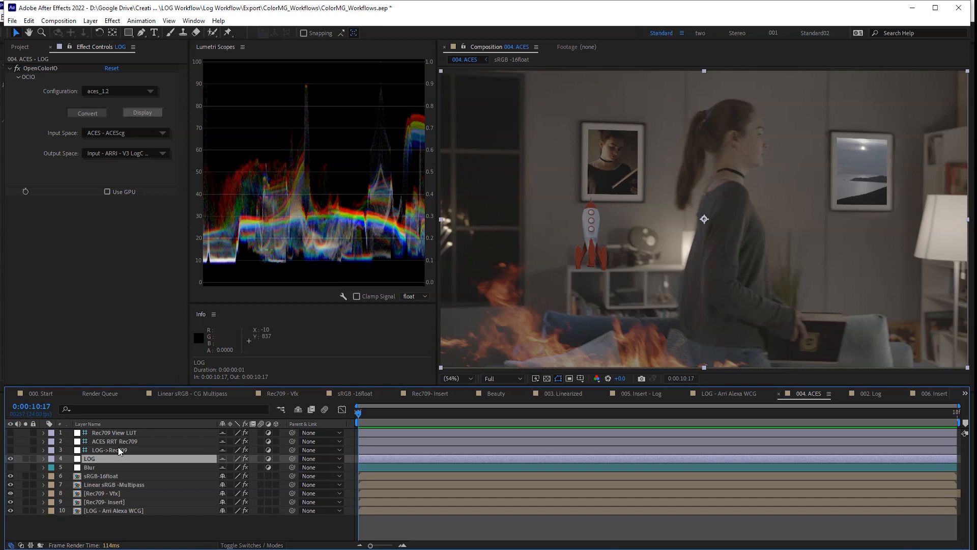
{"action": "key", "text": "ctrl+Up"}
{"action": "left_click", "coordinate": [10, 450]}
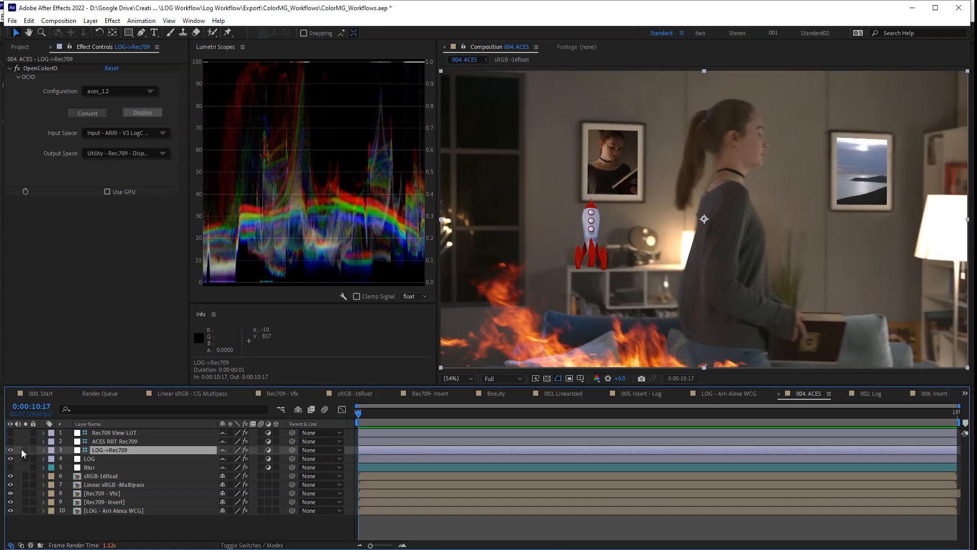
- Confirm the ACES RRT Rec709 layer outputs Output - Rec.709, then hide that layer
{"action": "left_click", "coordinate": [115, 152]}
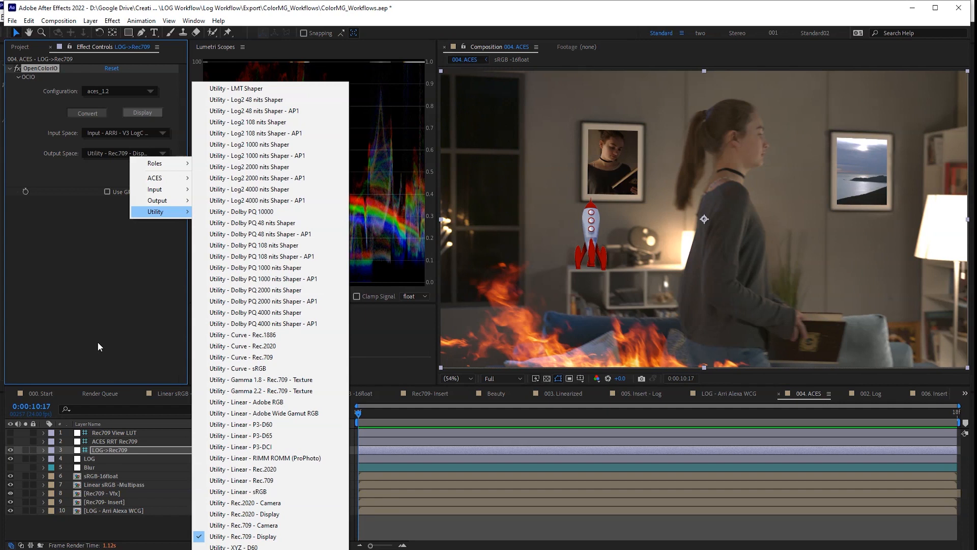
{"action": "left_click", "coordinate": [98, 336]}
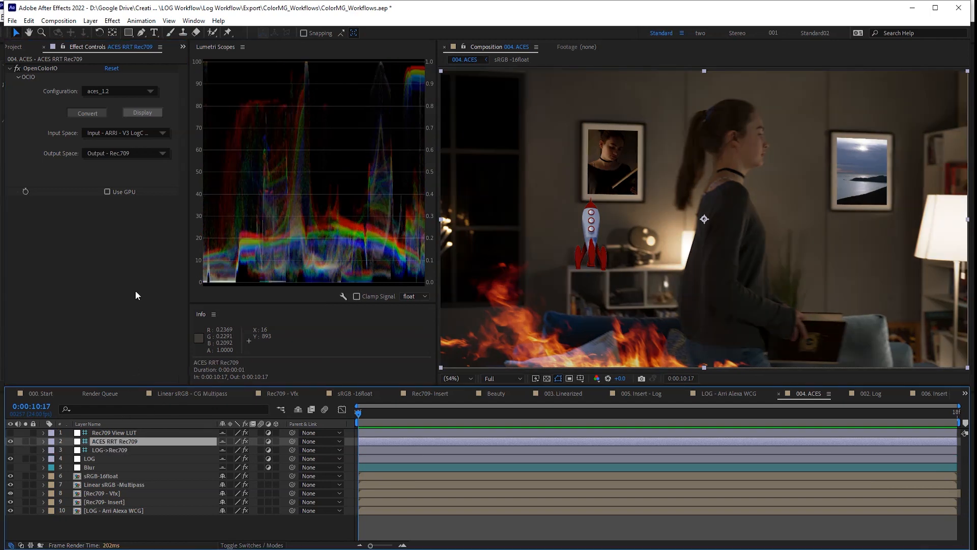
{"action": "left_click", "coordinate": [122, 154]}
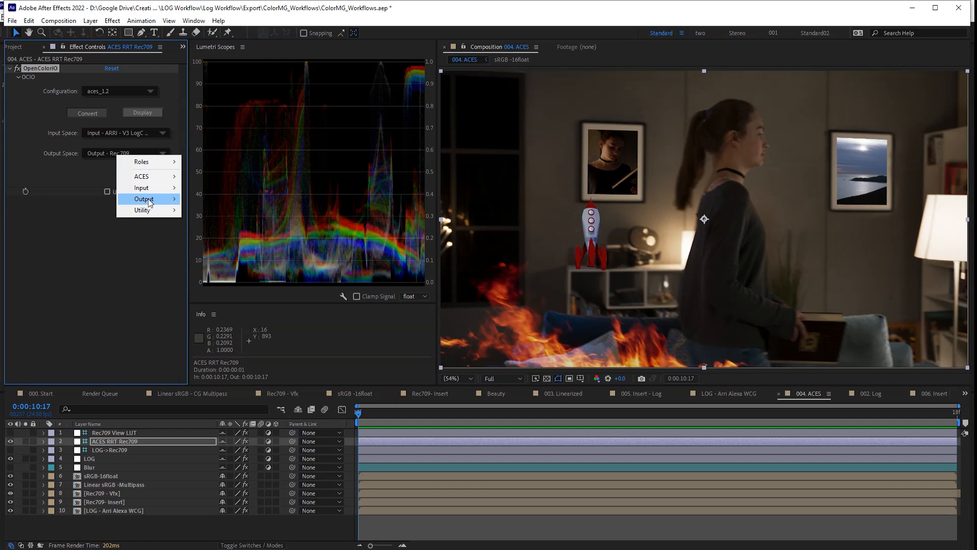
{"action": "mouse_move", "coordinate": [148, 199]}
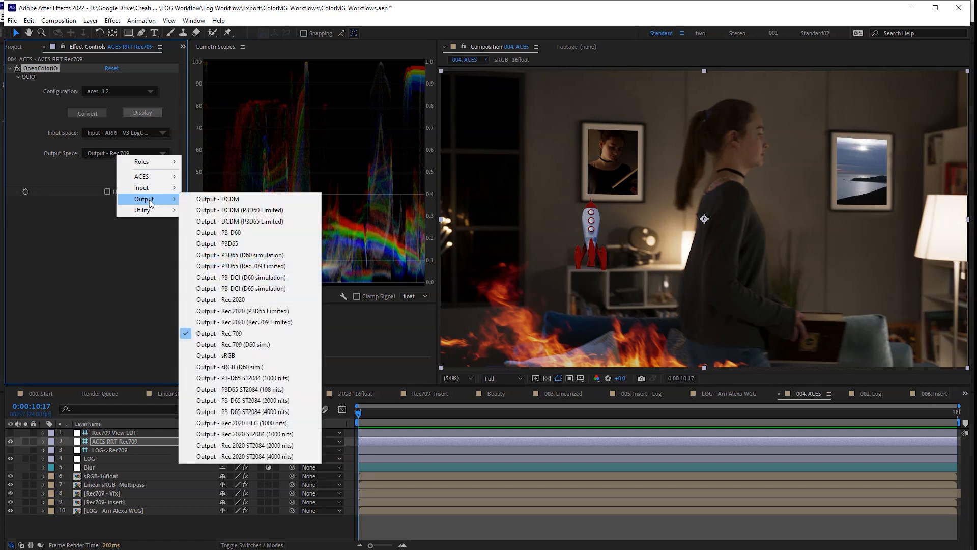
{"action": "left_click", "coordinate": [244, 333]}
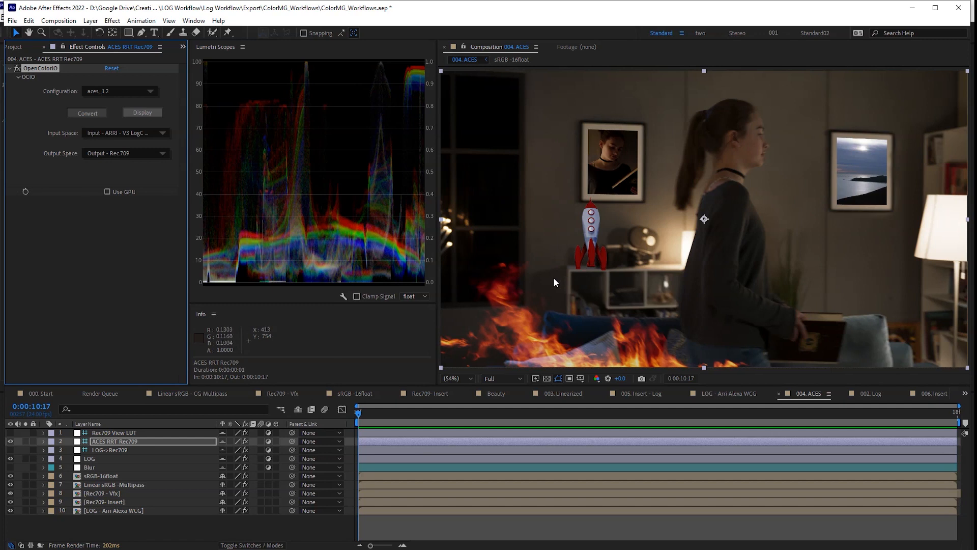
{"action": "left_click", "coordinate": [10, 441]}
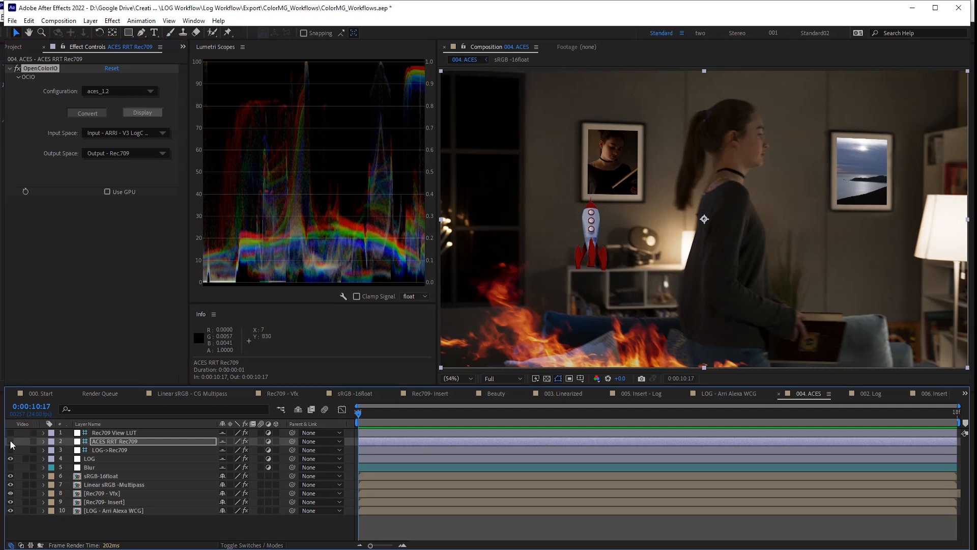
- Show the Rec709 View LUT and add Exposure to Rec709- Insert: 0.90, gamma 1.12, bypassing linear light
{"action": "left_click", "coordinate": [10, 432]}
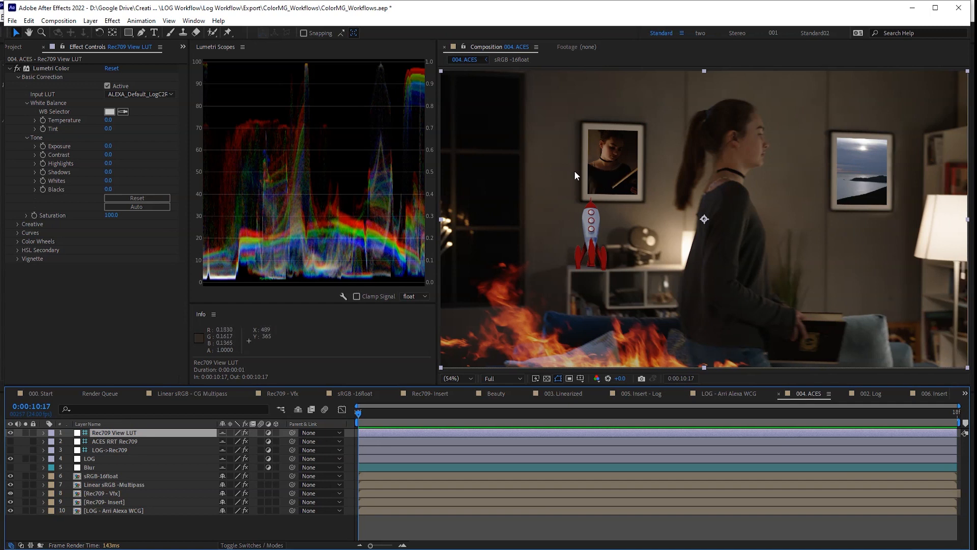
{"action": "left_click", "coordinate": [127, 502]}
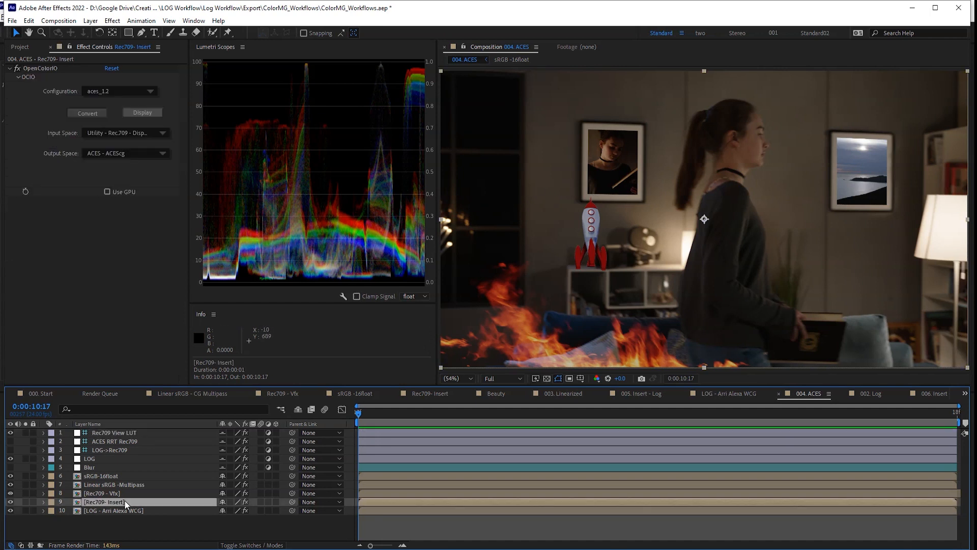
{"action": "key", "text": "ctrl+space"}
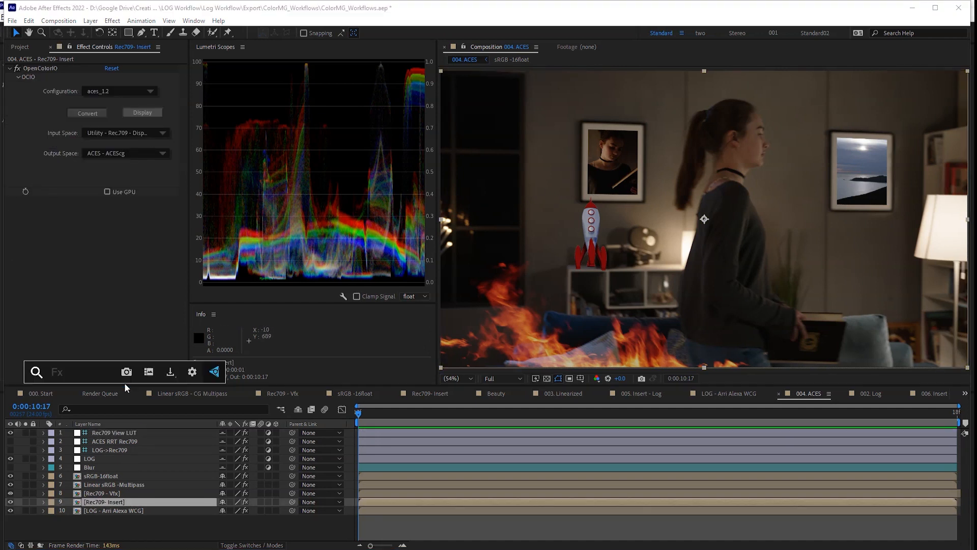
{"action": "type", "text": "expo"}
{"action": "key", "text": "Return"}
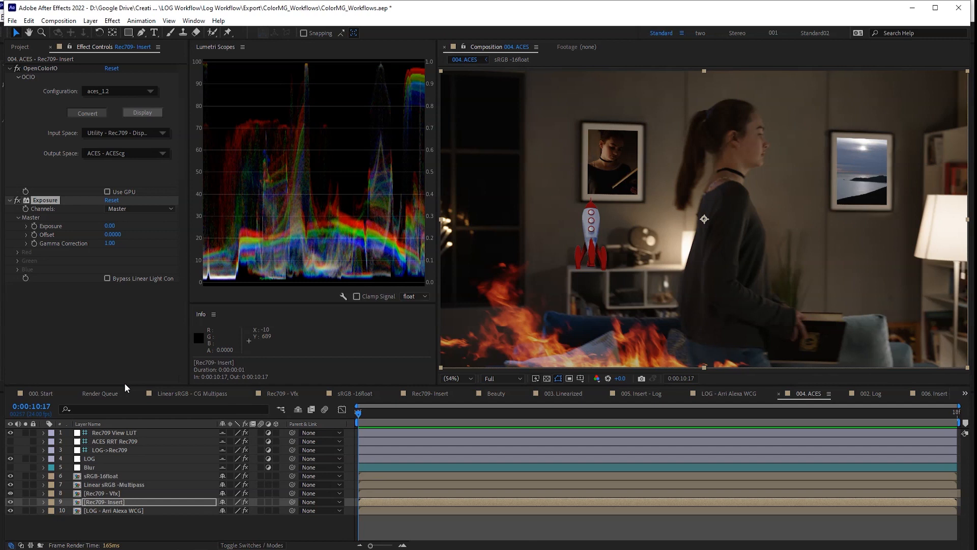
{"action": "left_click", "coordinate": [107, 278]}
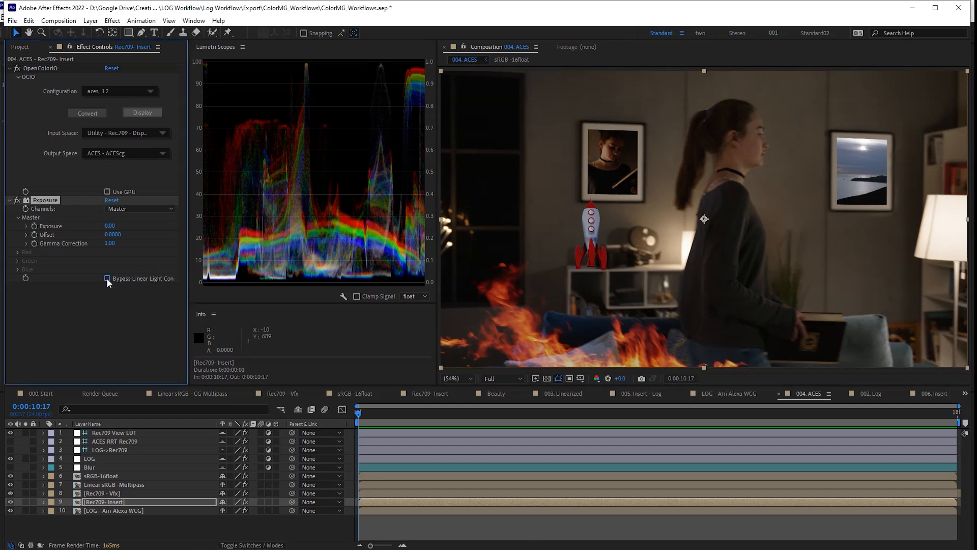
{"action": "mouse_move", "coordinate": [109, 226]}
{"action": "left_mouse_down"}
{"action": "mouse_move", "coordinate": [147, 222]}
{"action": "mouse_move", "coordinate": [114, 243]}
{"action": "left_mouse_up"}
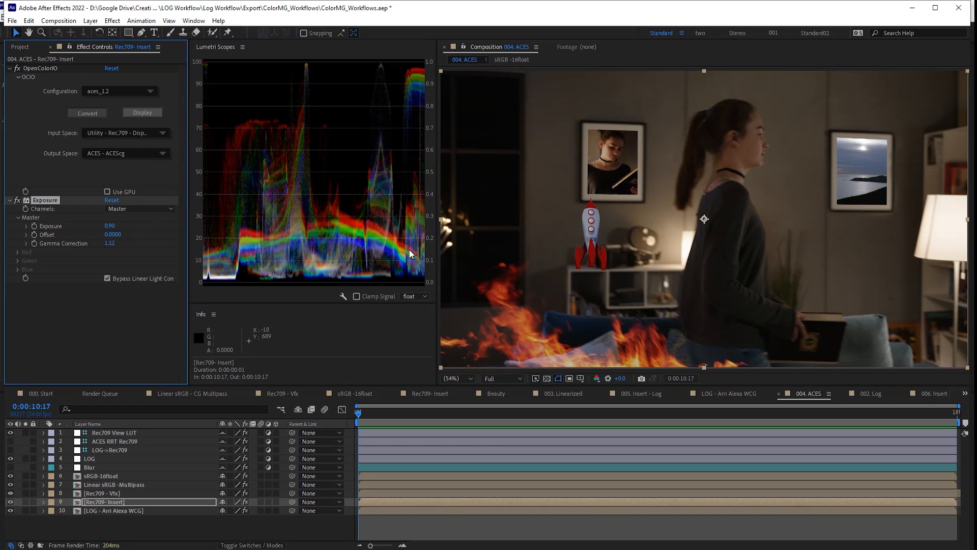
{"action": "left_click", "coordinate": [127, 493]}
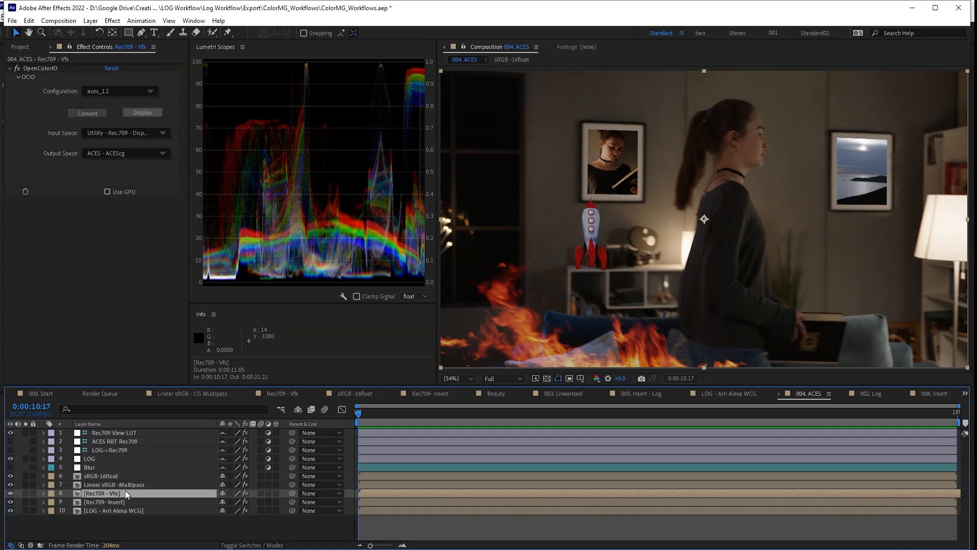
- Show the Modes columns, hide LOG, and set the fire layer's OpenColorIO input to Output - Rec.709
{"action": "key", "text": "F4"}
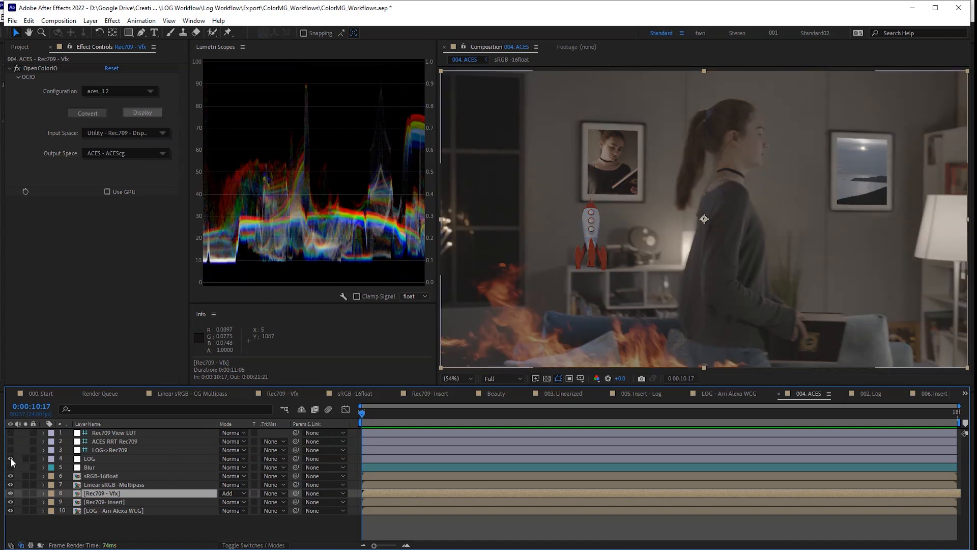
{"action": "left_click", "coordinate": [10, 459]}
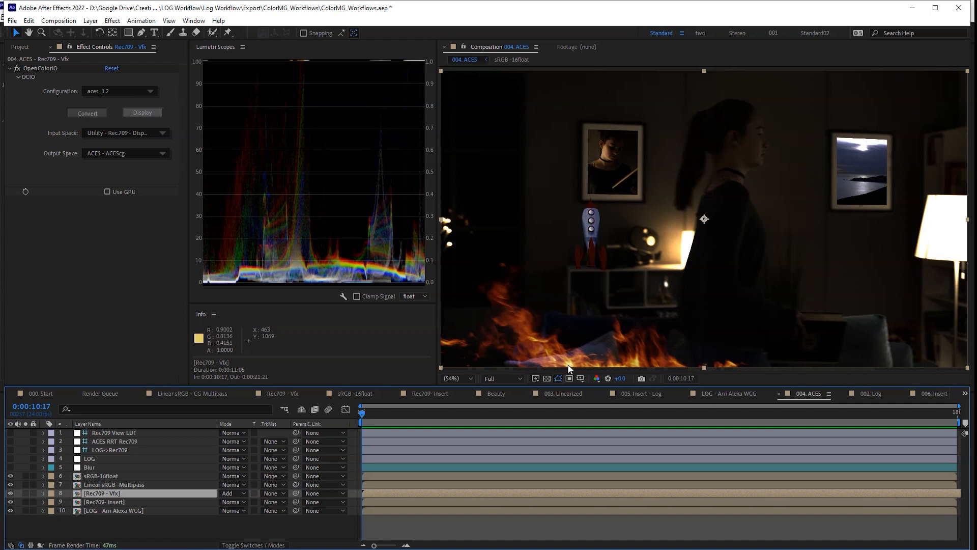
{"action": "left_click", "coordinate": [138, 133]}
{"action": "mouse_move", "coordinate": [170, 179]}
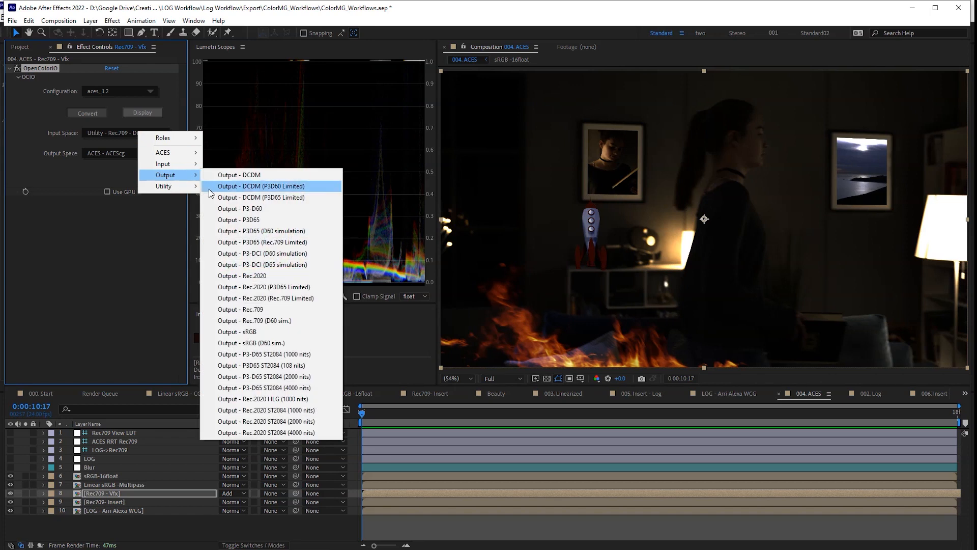
{"action": "left_click", "coordinate": [243, 310]}
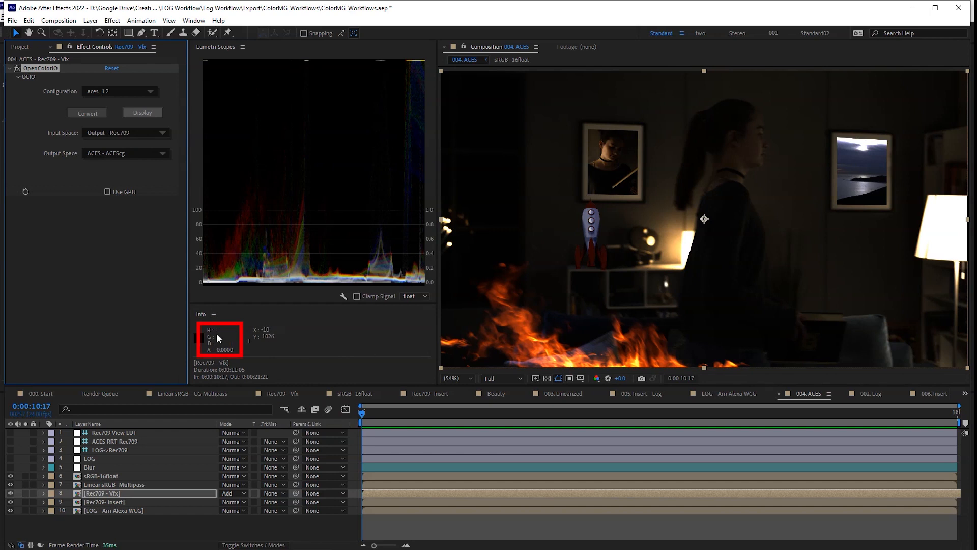
- Show LOG, View LUT and Blur, then try Utility - Rec.709 - Display input before reverting to Output - Rec.709
{"action": "left_click", "coordinate": [10, 458]}
{"action": "left_click", "coordinate": [11, 432]}
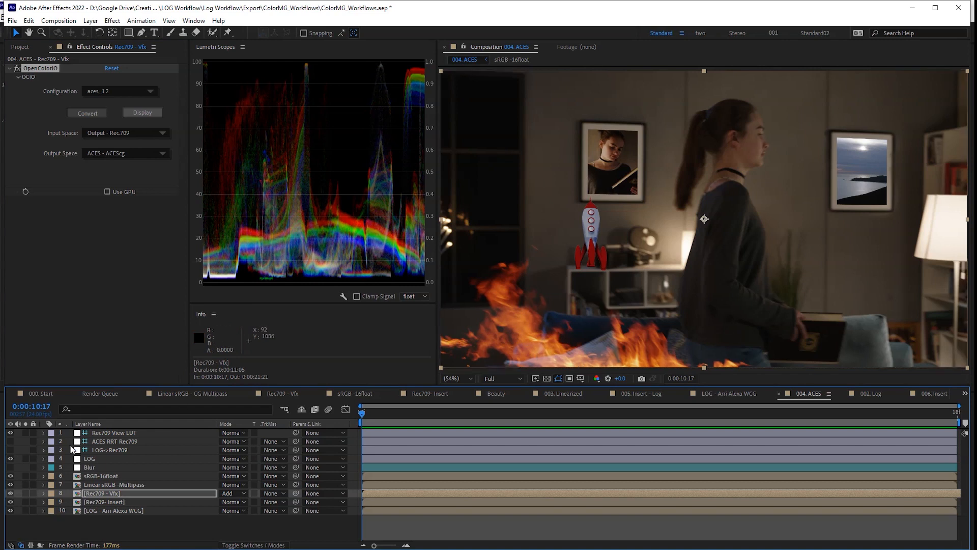
{"action": "left_click", "coordinate": [10, 468]}
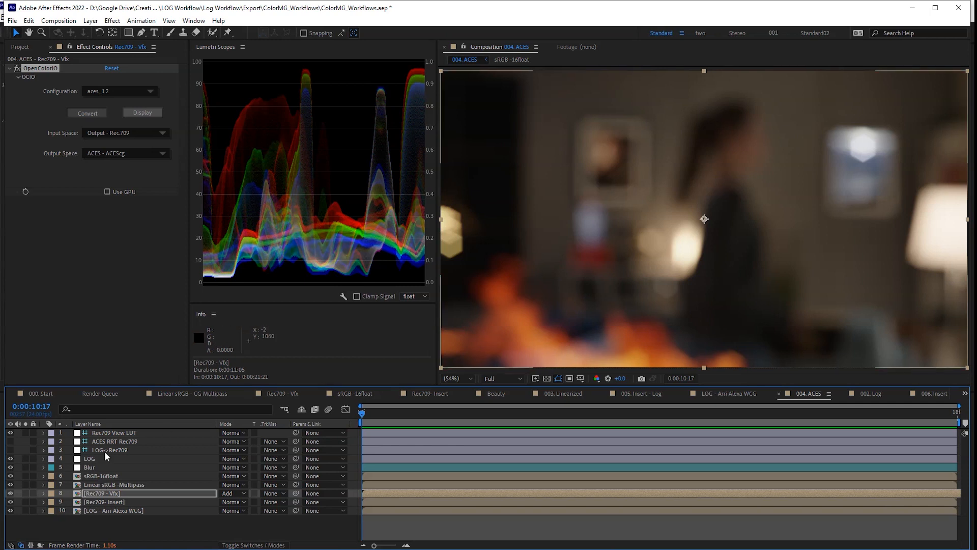
{"action": "left_click", "coordinate": [136, 134]}
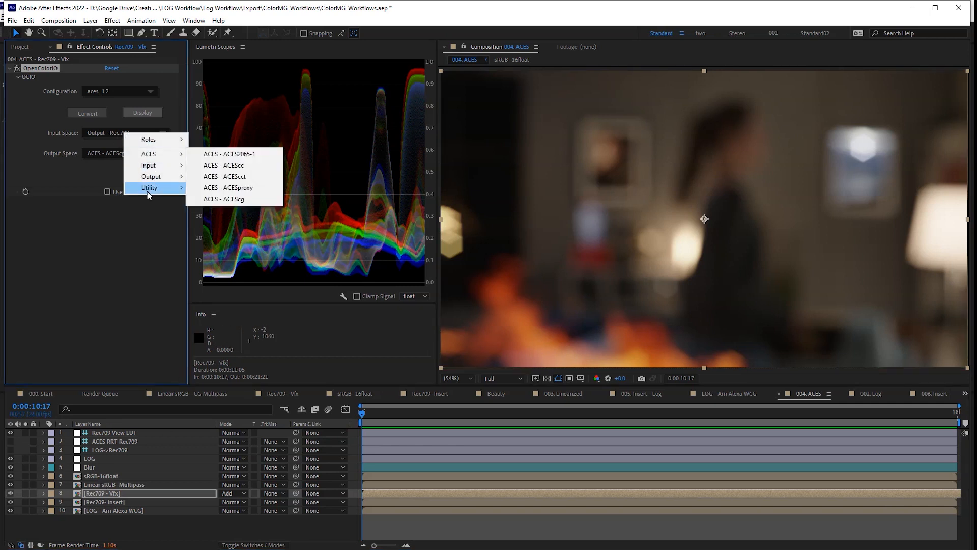
{"action": "mouse_move", "coordinate": [149, 188]}
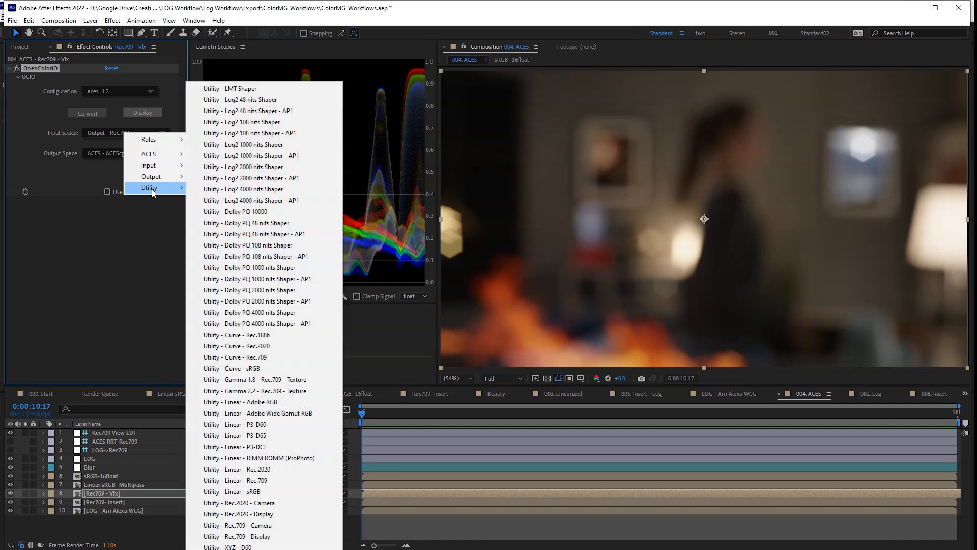
{"action": "left_click", "coordinate": [285, 537]}
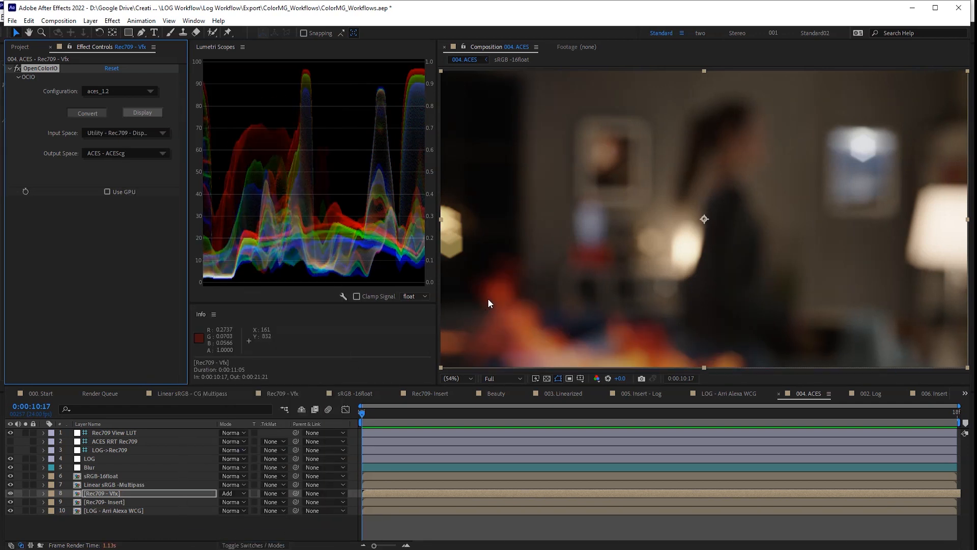
{"action": "left_click", "coordinate": [145, 134]}
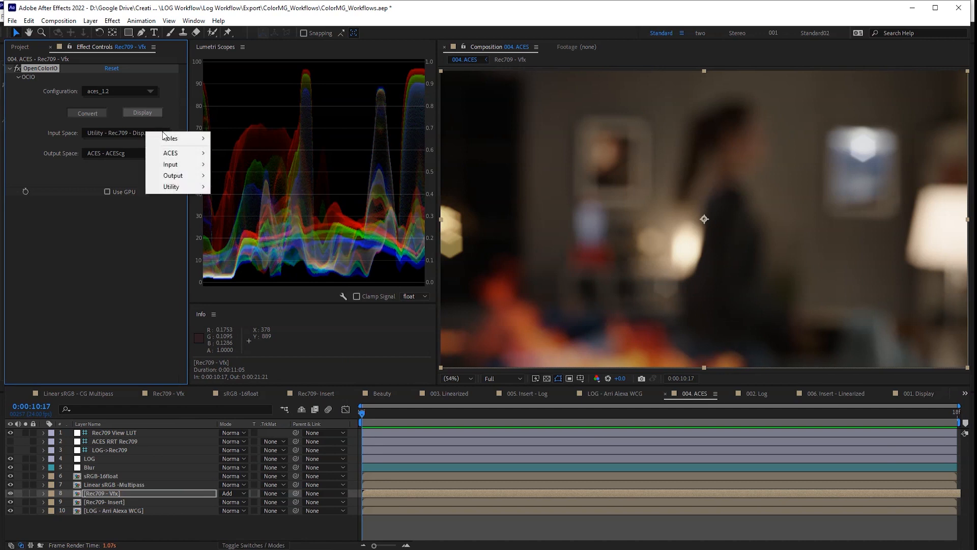
{"action": "mouse_move", "coordinate": [187, 176]}
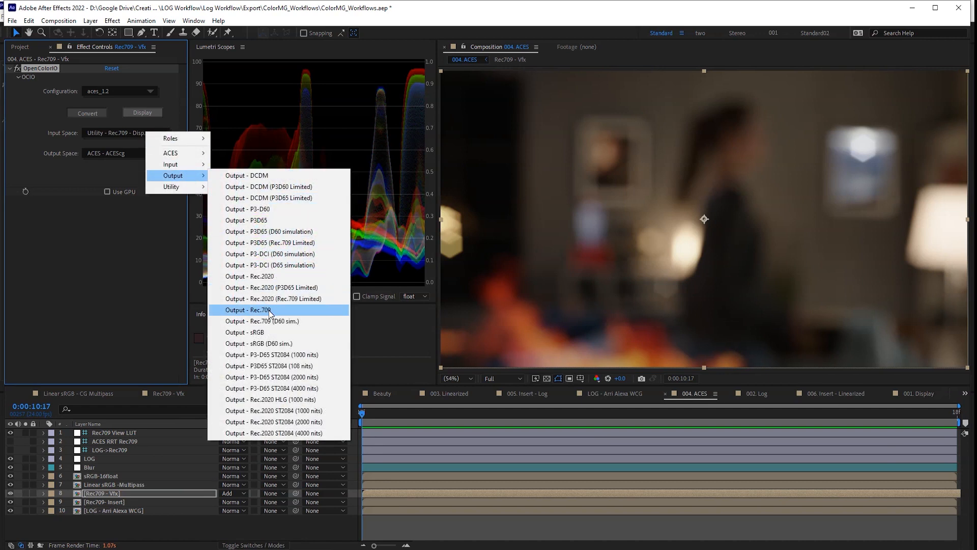
{"action": "left_click", "coordinate": [250, 310]}
- Compare with Blur, LOG and View LUT toggled, flick the fire layer off and on, then solo it
{"action": "left_click", "coordinate": [11, 467]}
{"action": "left_click", "coordinate": [10, 458]}
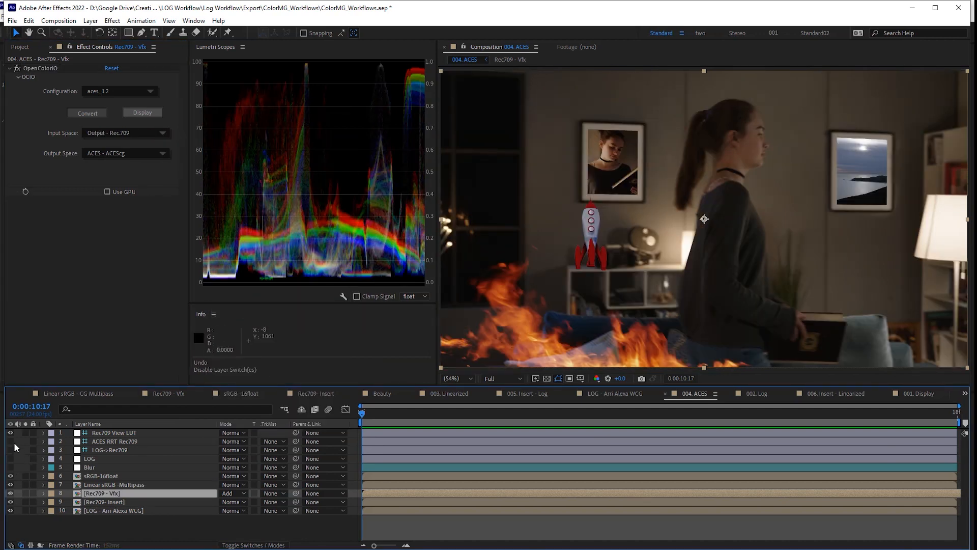
{"action": "left_click", "coordinate": [10, 433]}
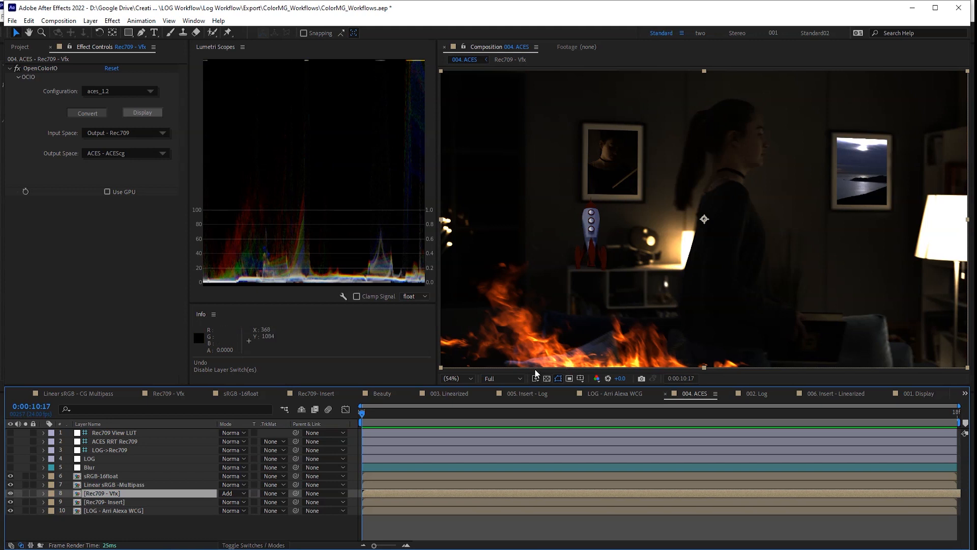
{"action": "left_click", "coordinate": [10, 459]}
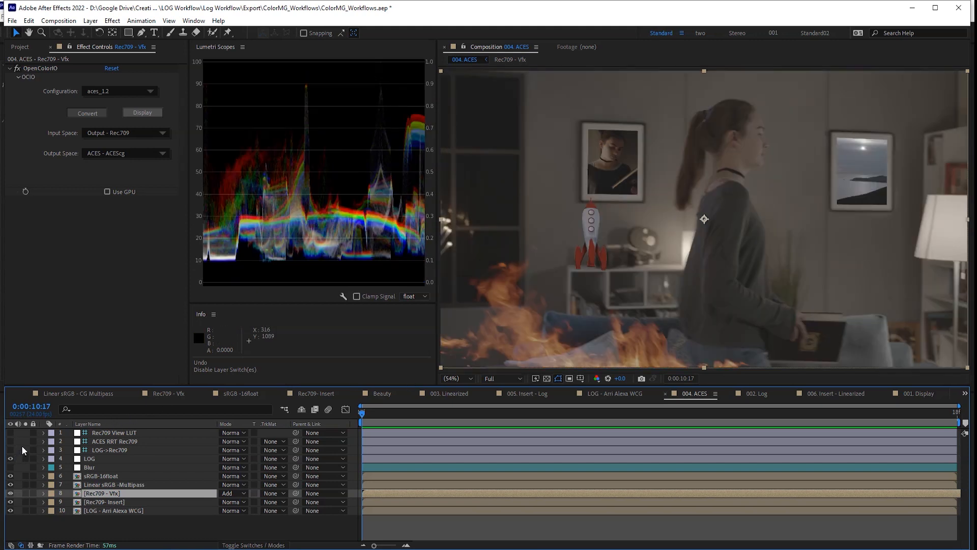
{"action": "left_click", "coordinate": [11, 433]}
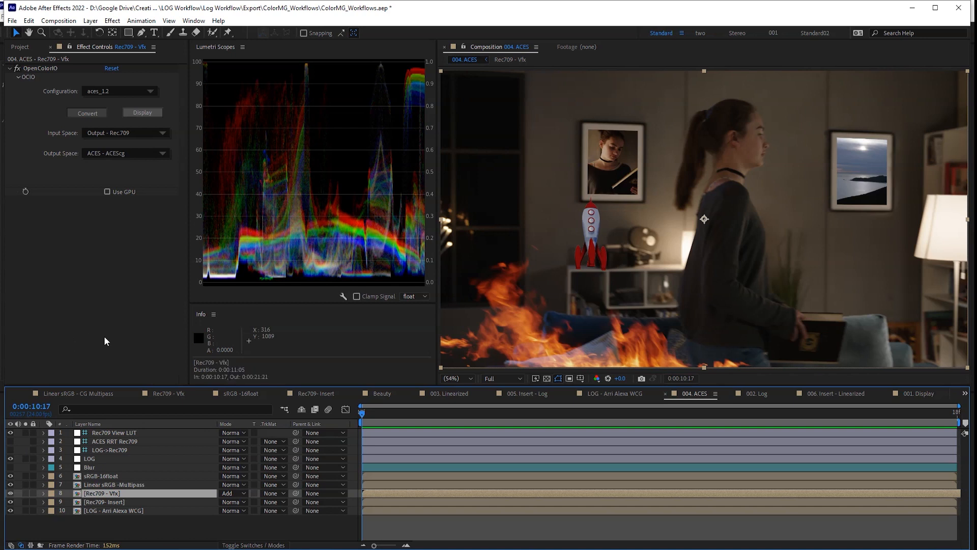
{"action": "left_click", "coordinate": [11, 493]}
{"action": "left_click", "coordinate": [11, 493]}
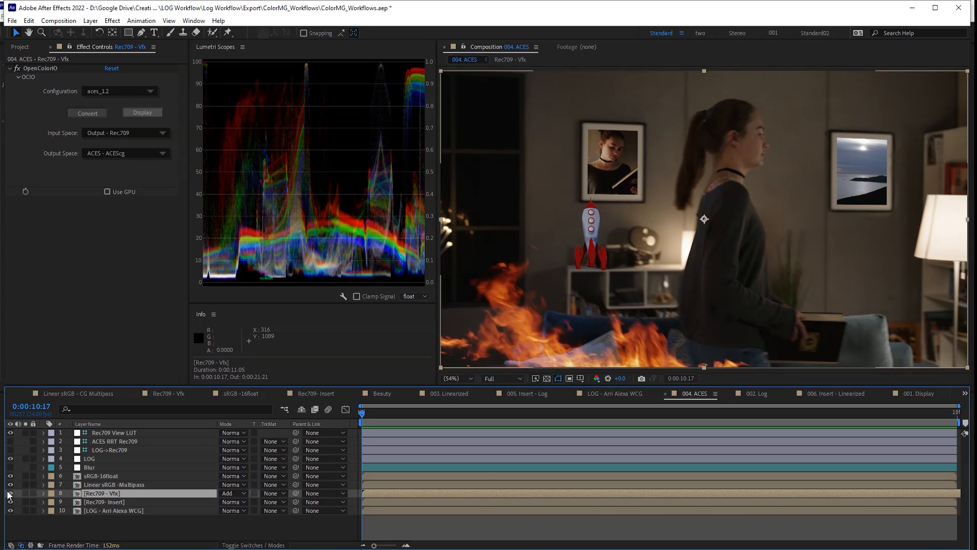
{"action": "left_click", "coordinate": [11, 493]}
{"action": "left_click", "coordinate": [10, 493]}
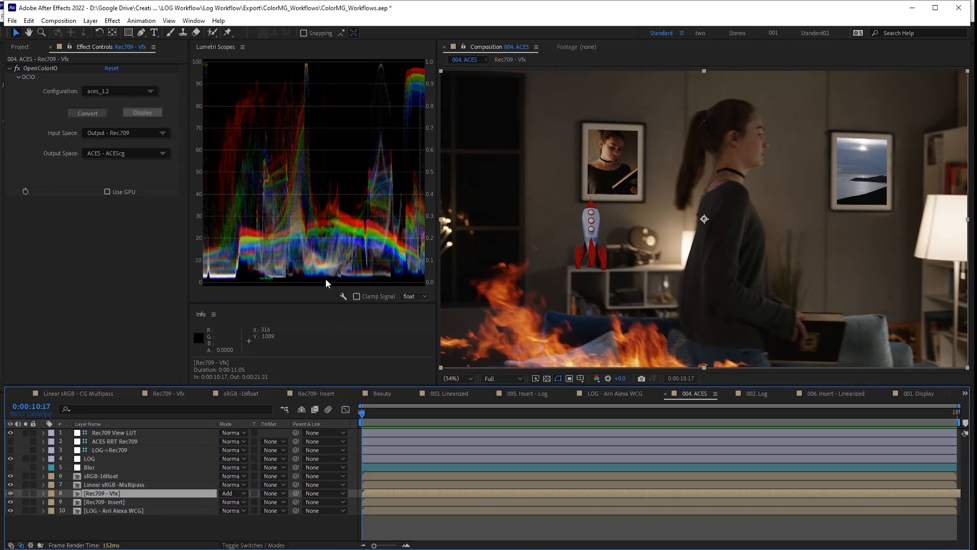
{"action": "left_click", "coordinate": [26, 493]}
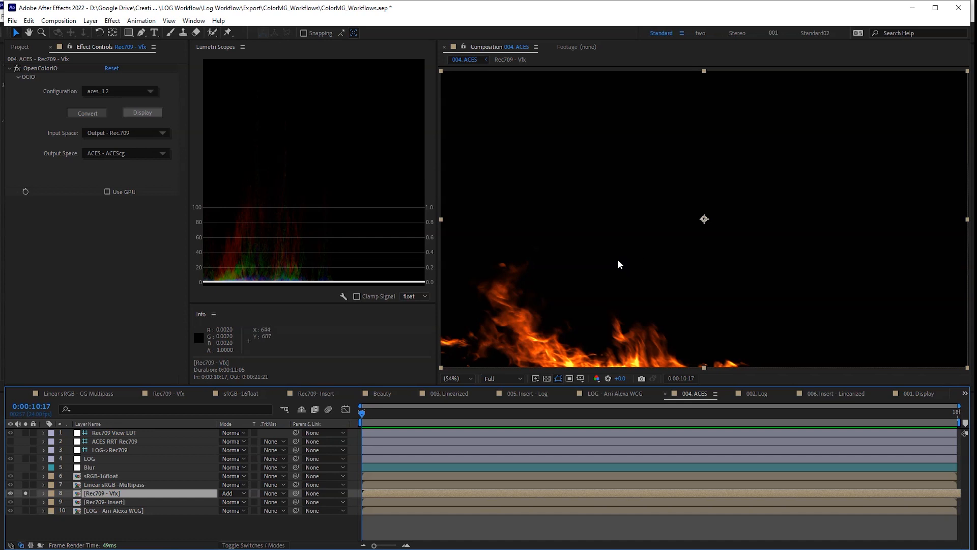
- Add Levels to the Rec709 - Vfx fire layer with Clip To Output Black on
{"action": "left_click", "coordinate": [121, 503]}
{"action": "left_click", "coordinate": [124, 494]}
{"action": "key", "text": "ctrl+space"}
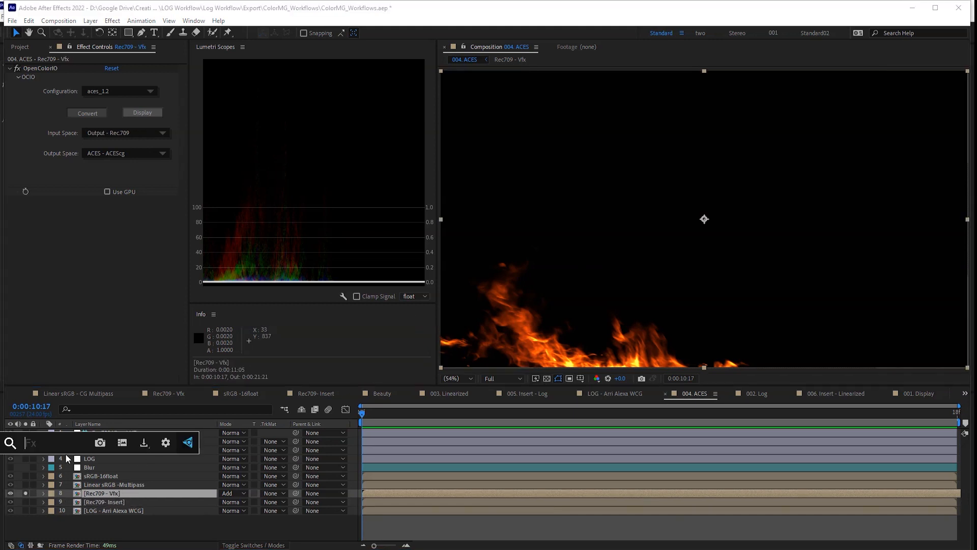
{"action": "type", "text": "level"}
{"action": "key", "text": "Return"}
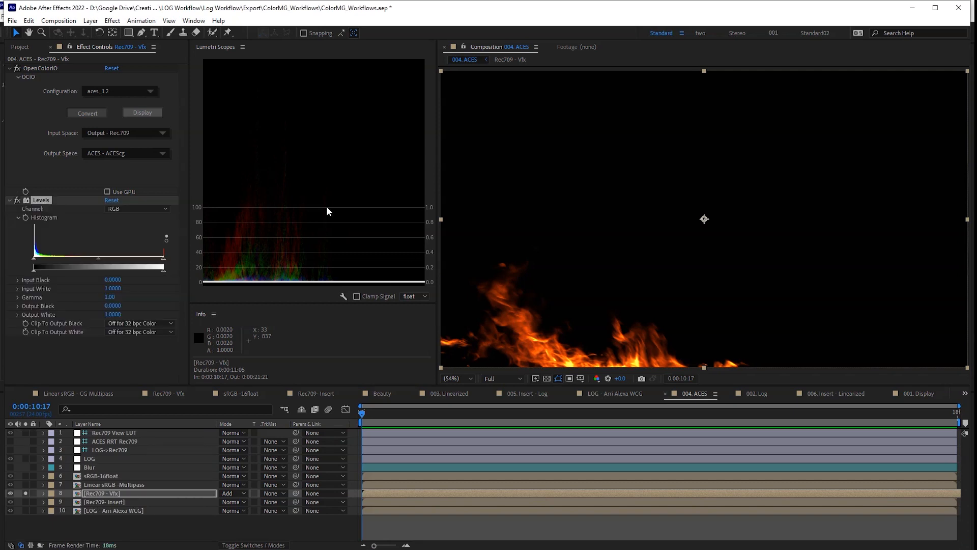
{"action": "left_click", "coordinate": [148, 324]}
{"action": "left_click", "coordinate": [154, 338]}
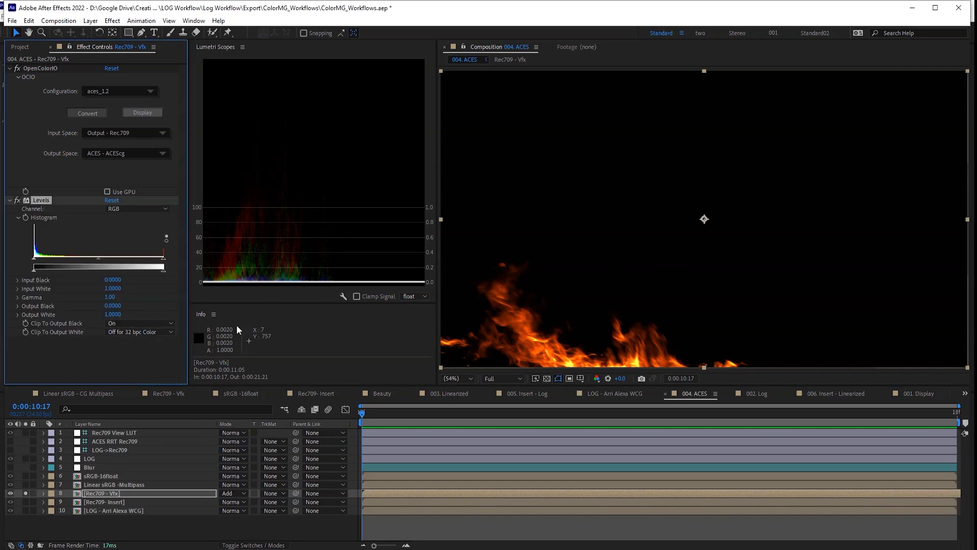
- Set Levels Input Black to 0.002, unsolo the fire layer, and select Rec709- Insert
{"action": "left_click", "coordinate": [116, 280]}
{"action": "type", "text": "0.002"}
{"action": "key", "text": "Return"}
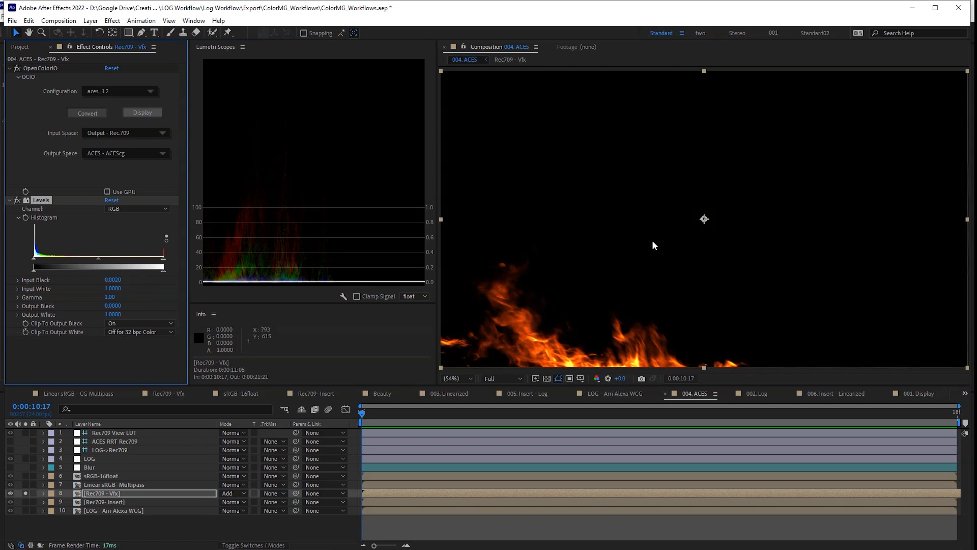
{"action": "left_click", "coordinate": [28, 494]}
{"action": "left_click", "coordinate": [28, 493]}
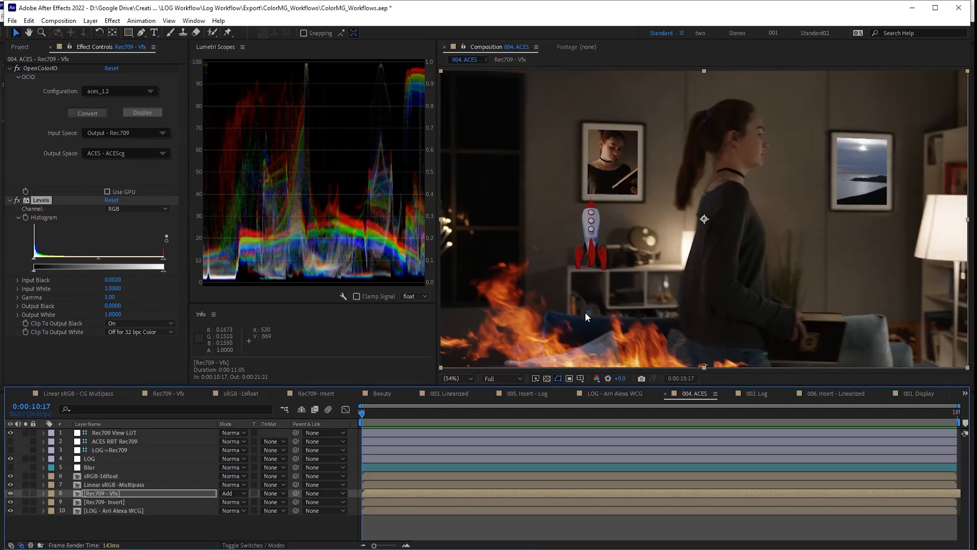
{"action": "key", "text": "ctrl+Down"}
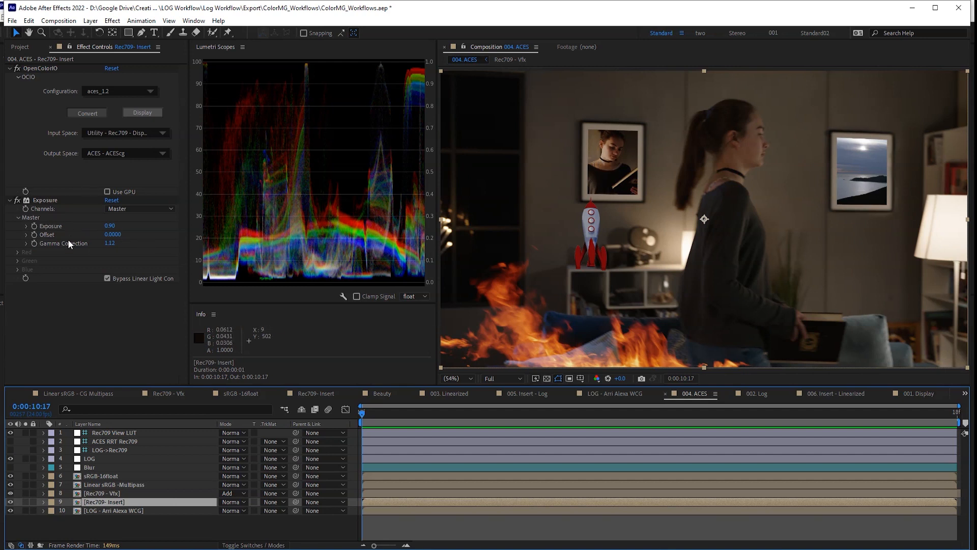
- Retune Insert exposure to 0.83 and gamma to 1.24, compare the View LUT off/on, then select ACES RRT Rec709
{"action": "left_click_drag", "start_coordinate": [109, 225], "coordinate": [224, 260]}
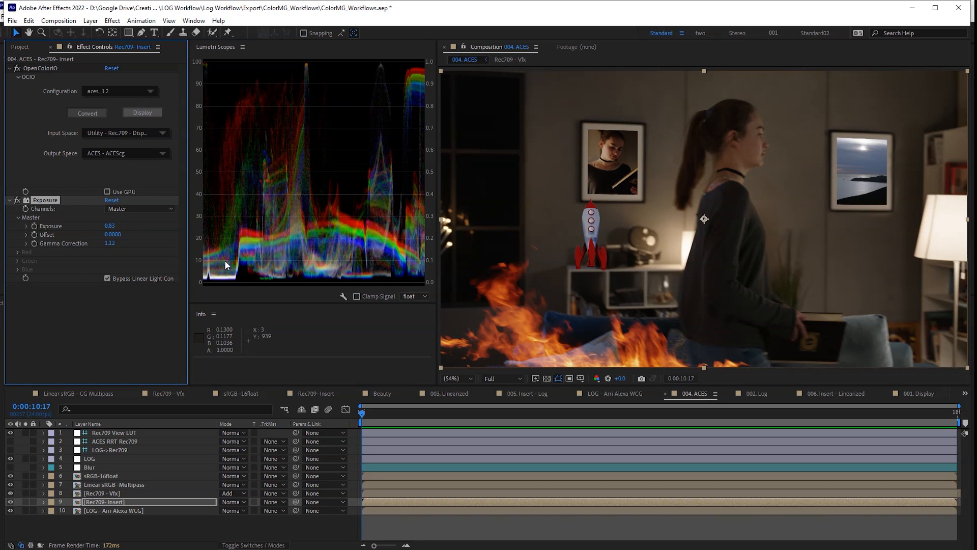
{"action": "left_click_drag", "start_coordinate": [108, 243], "coordinate": [127, 241]}
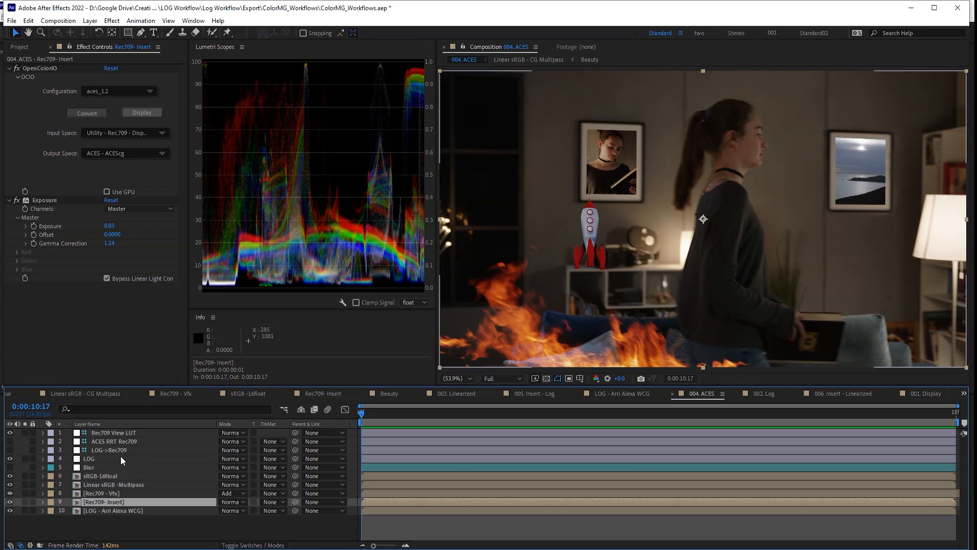
{"action": "left_click", "coordinate": [104, 433]}
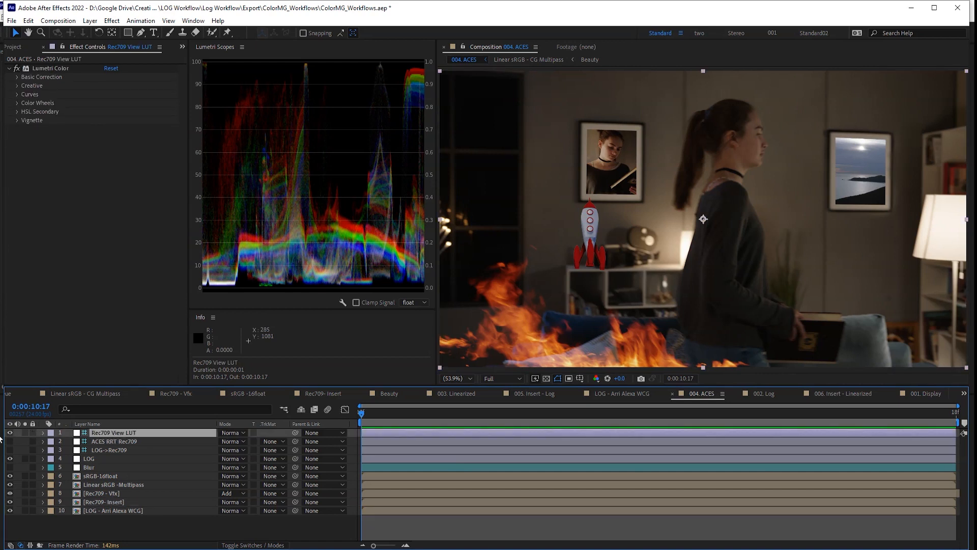
{"action": "left_click", "coordinate": [10, 433]}
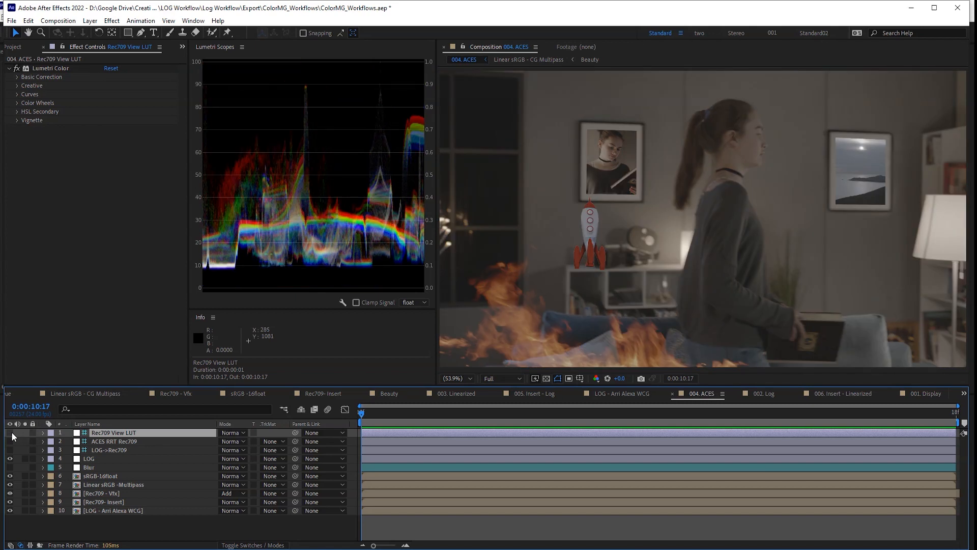
{"action": "left_click", "coordinate": [10, 433]}
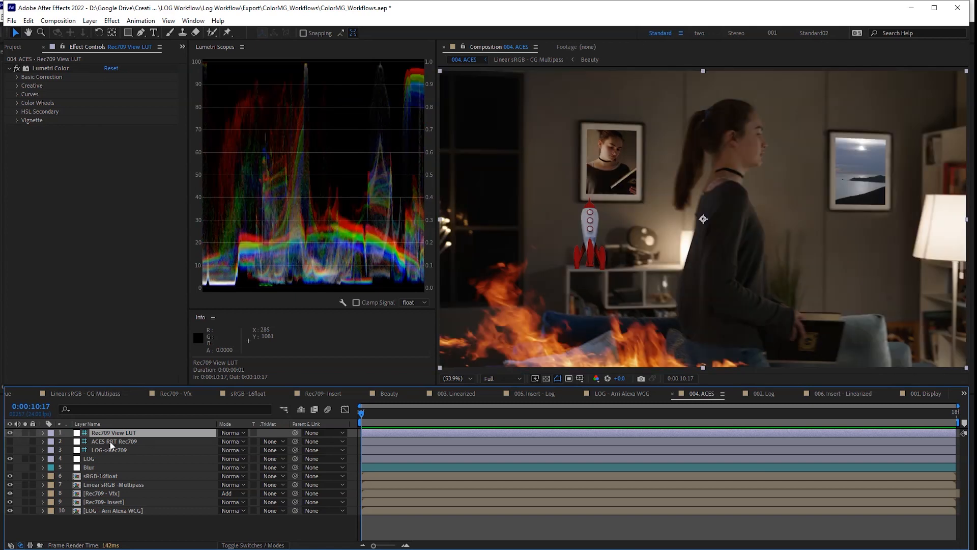
{"action": "left_click", "coordinate": [112, 442]}
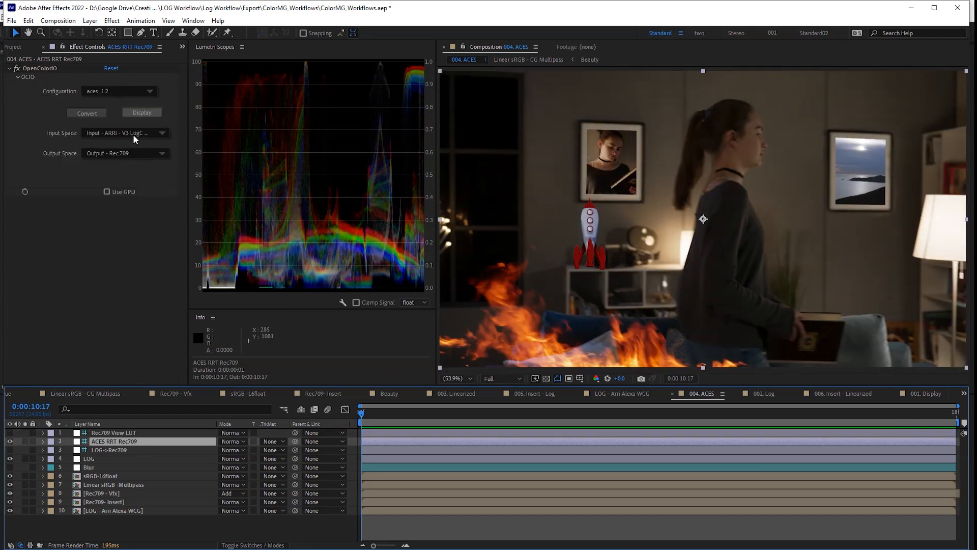
- Browse the Output colour spaces, compare ACES RRT Rec709 off and on, then switch on the Blur layer
{"action": "left_click", "coordinate": [134, 135]}
{"action": "mouse_move", "coordinate": [163, 179]}
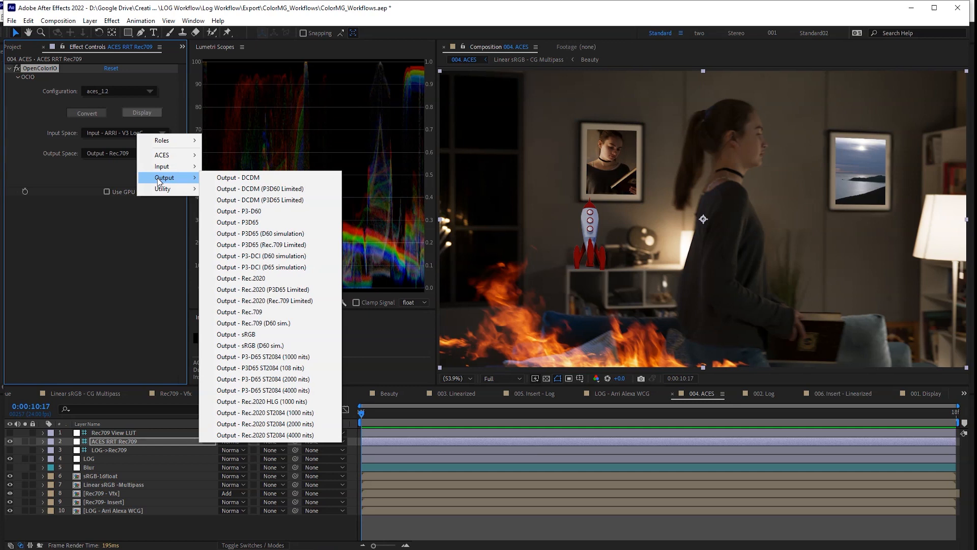
{"action": "left_click", "coordinate": [10, 441]}
{"action": "left_click", "coordinate": [10, 442]}
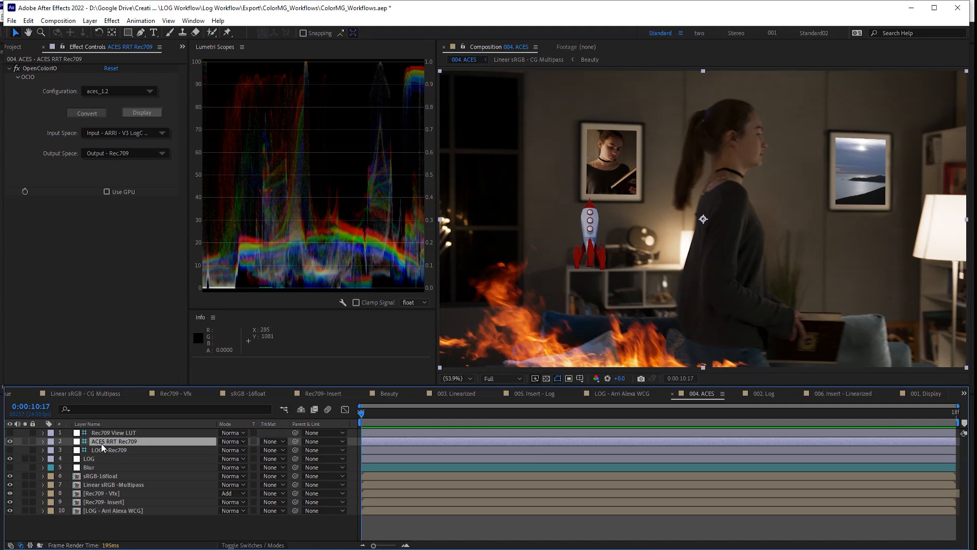
{"action": "left_click", "coordinate": [10, 467]}
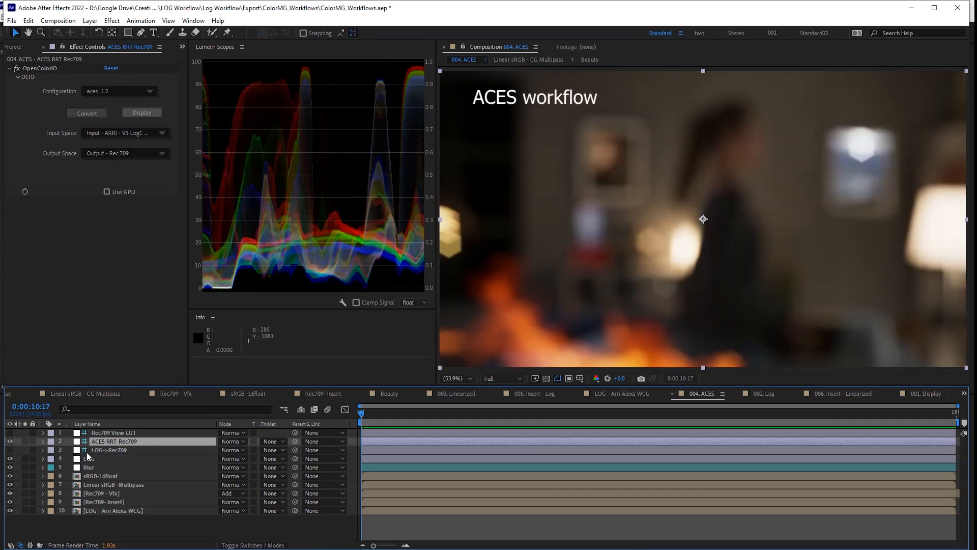
- Open the 003. Linearized, 002. Log and 001. Display comps from the Project panel's _Render folder
{"action": "left_click", "coordinate": [19, 47]}
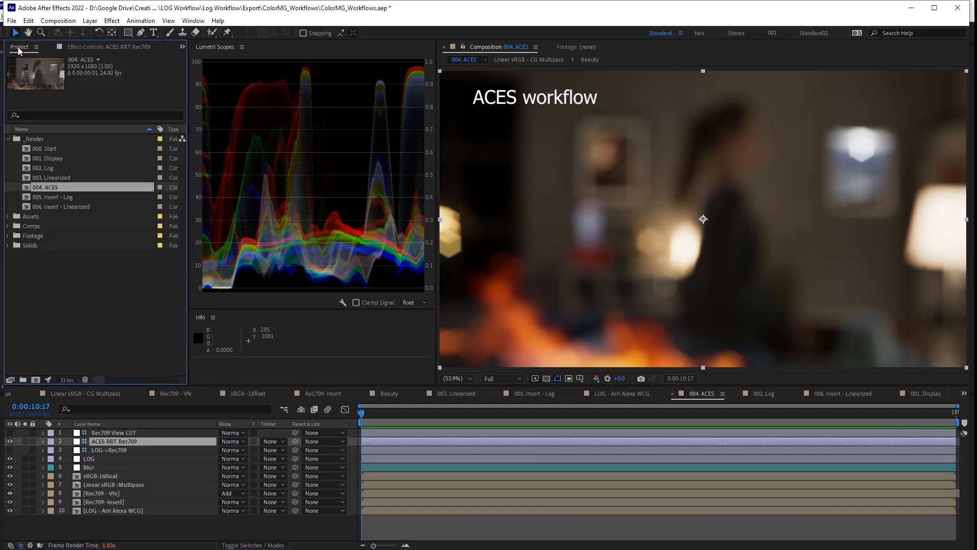
{"action": "double_click", "coordinate": [56, 177]}
{"action": "double_click", "coordinate": [56, 168]}
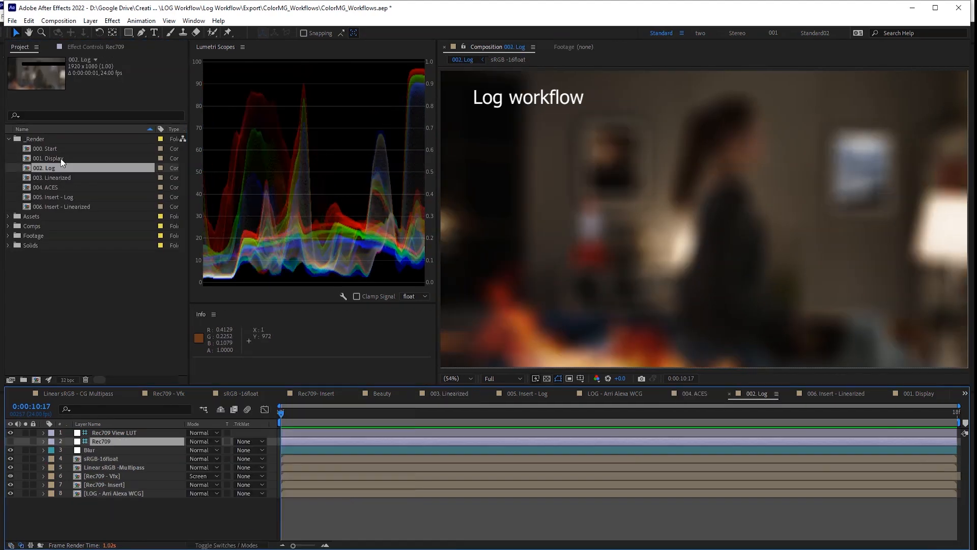
{"action": "double_click", "coordinate": [56, 159]}
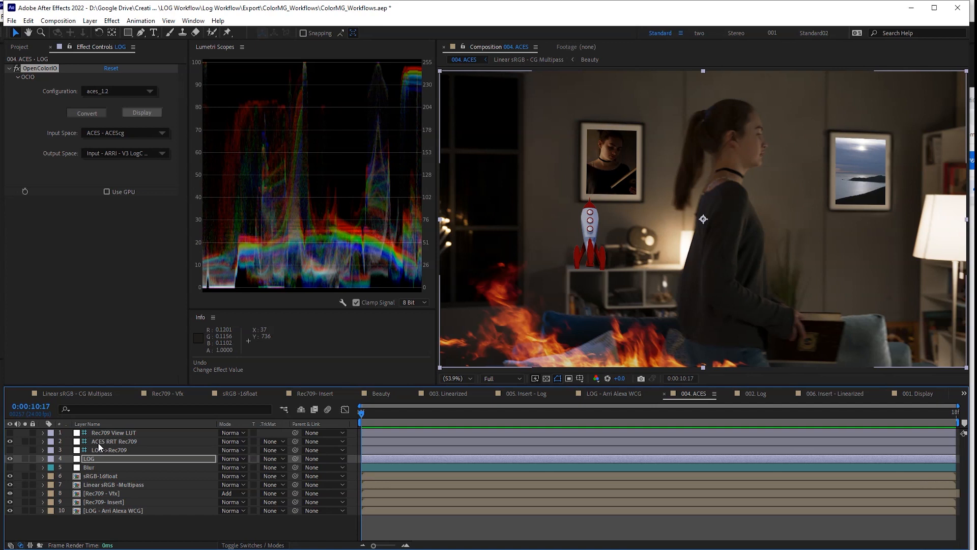
- Undo back to the flat log image and set the LOG layer's output space to ACES - ACES2065-1
{"action": "key", "text": "ctrl+z"}
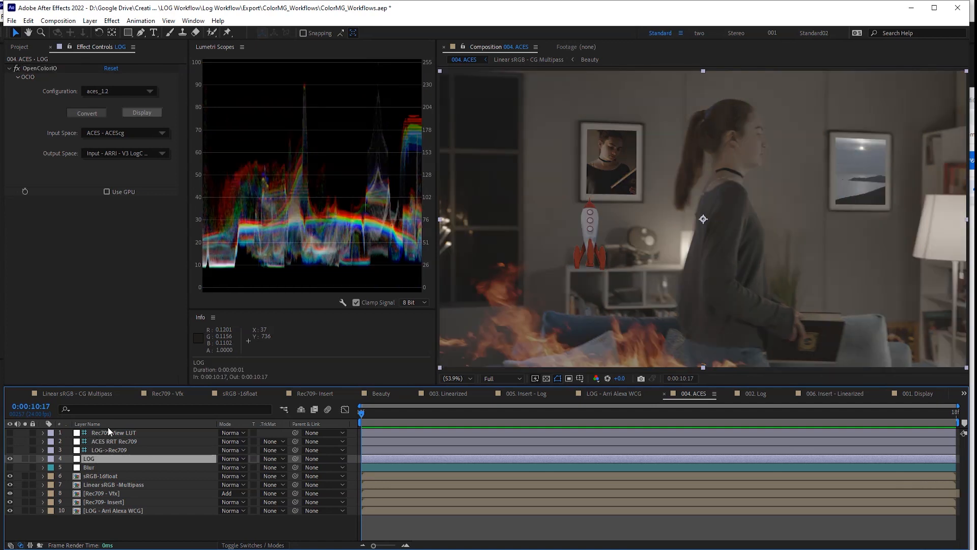
{"action": "left_click", "coordinate": [125, 153]}
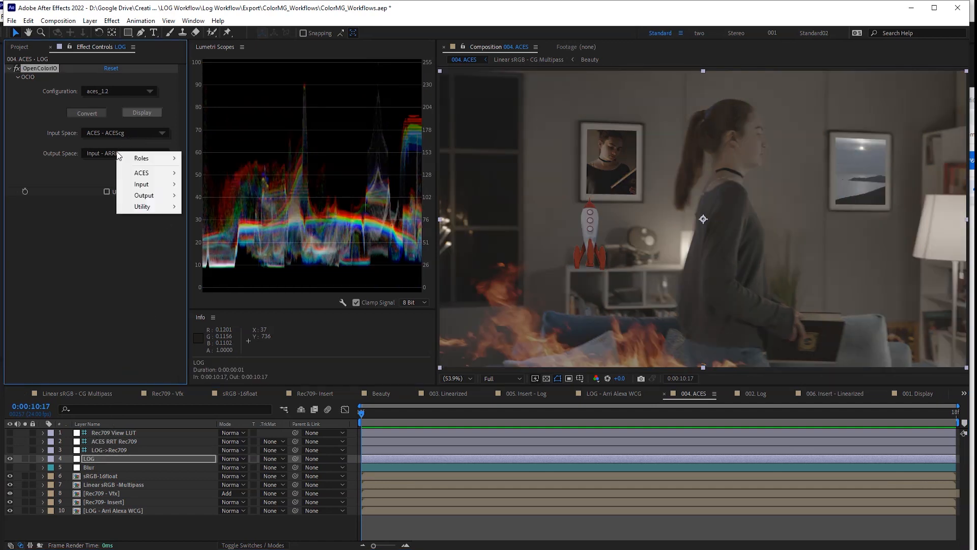
{"action": "mouse_move", "coordinate": [153, 172]}
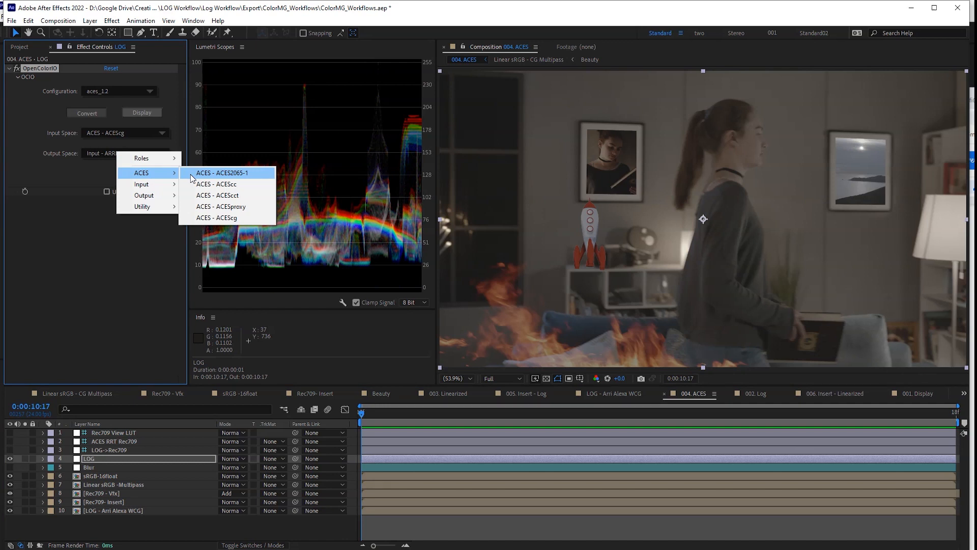
{"action": "left_click", "coordinate": [190, 174]}
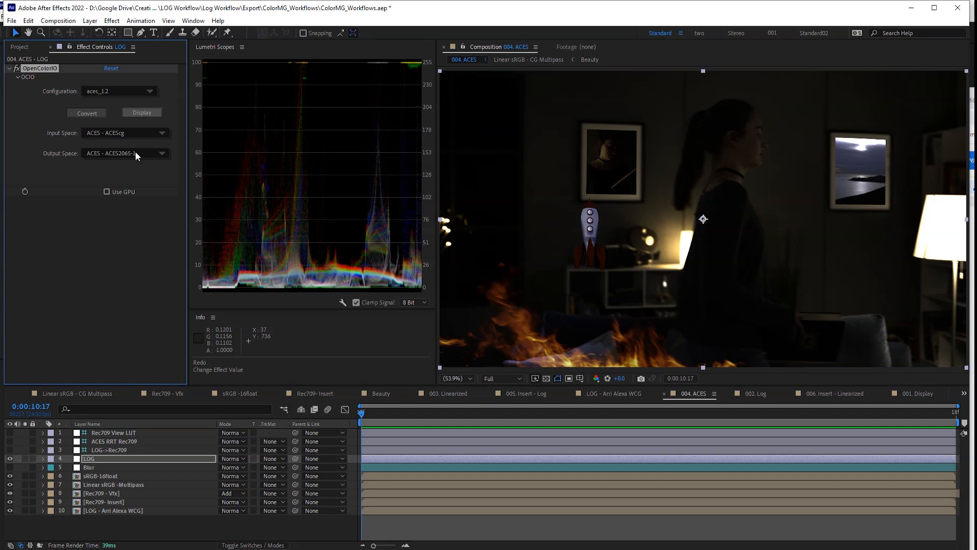
- Switch the output space to ACES - ACEScc, then to ACES - ACEScct
{"action": "left_click", "coordinate": [135, 151]}
{"action": "mouse_move", "coordinate": [175, 174]}
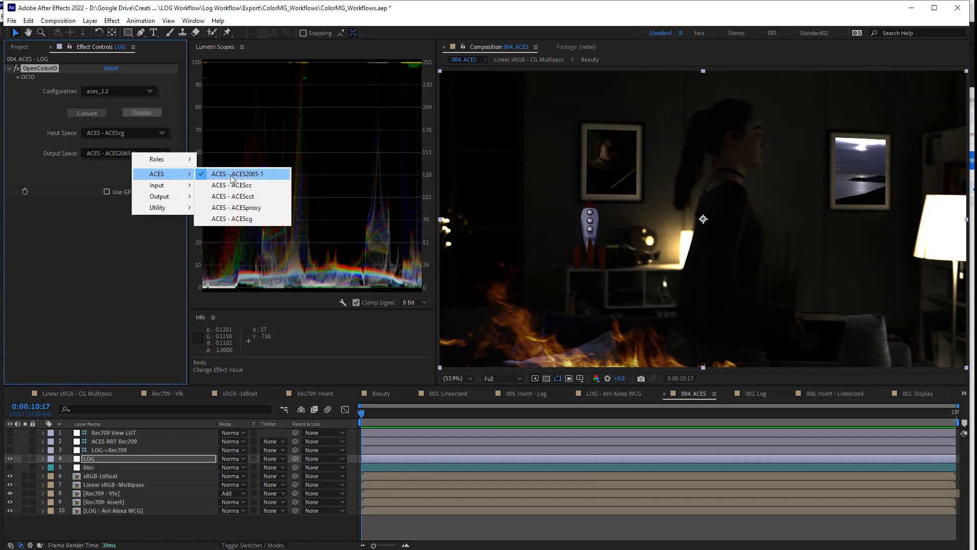
{"action": "left_click", "coordinate": [234, 185]}
{"action": "left_click", "coordinate": [148, 152]}
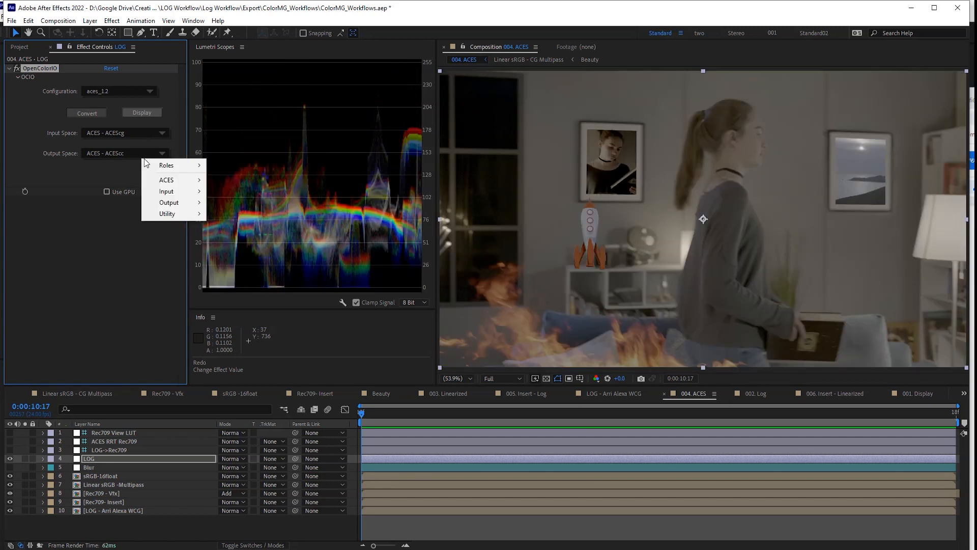
{"action": "mouse_move", "coordinate": [175, 182]}
{"action": "left_click", "coordinate": [234, 202]}
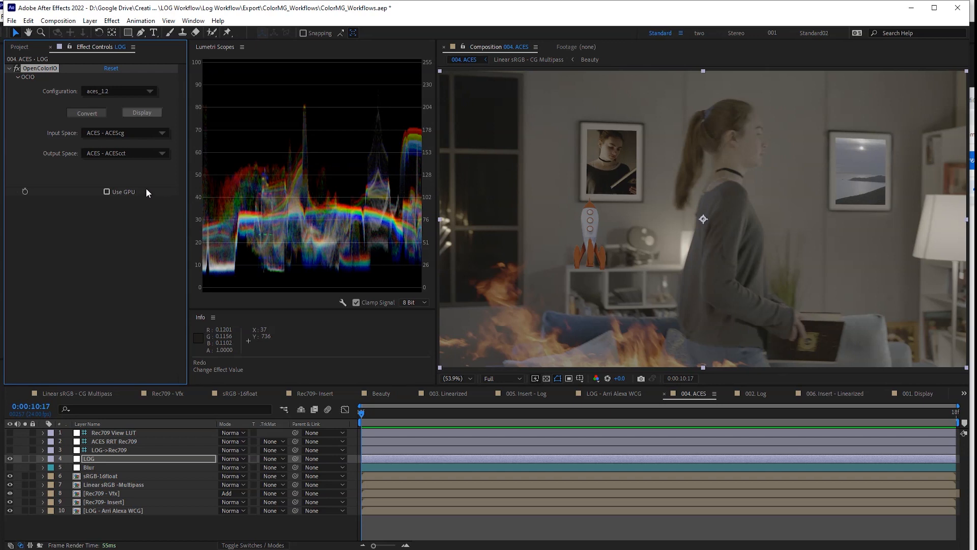
- Browse the camera color spaces in the output space list
{"action": "left_click", "coordinate": [113, 157]}
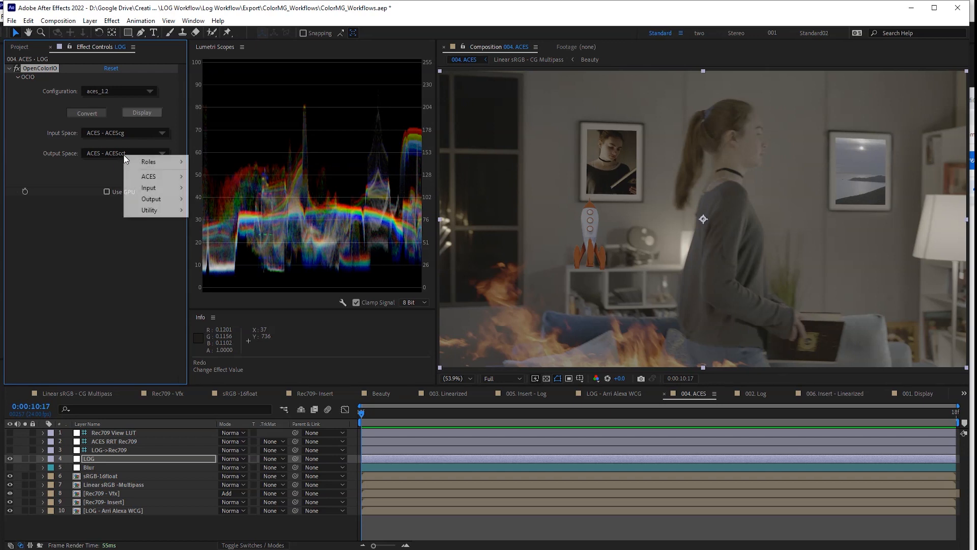
{"action": "mouse_move", "coordinate": [154, 189]}
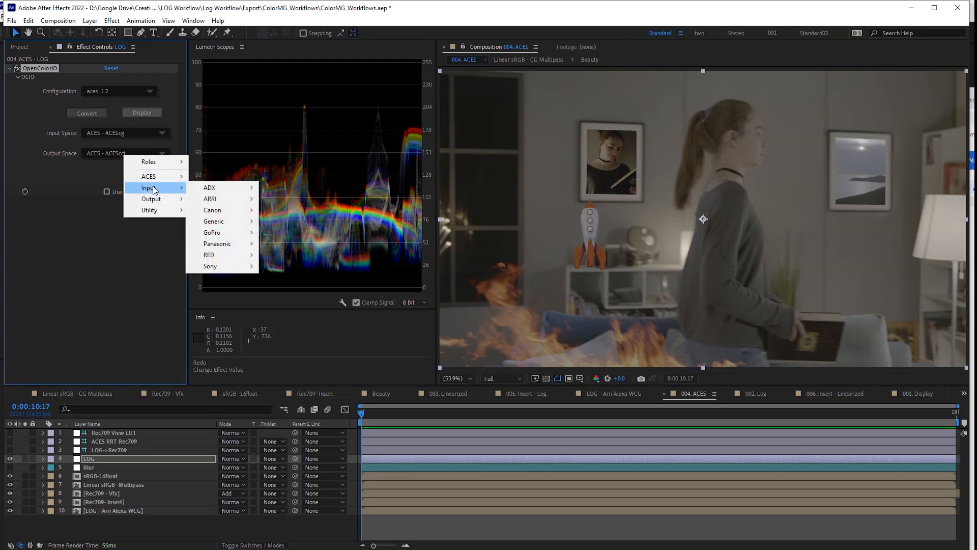
{"action": "mouse_move", "coordinate": [219, 199]}
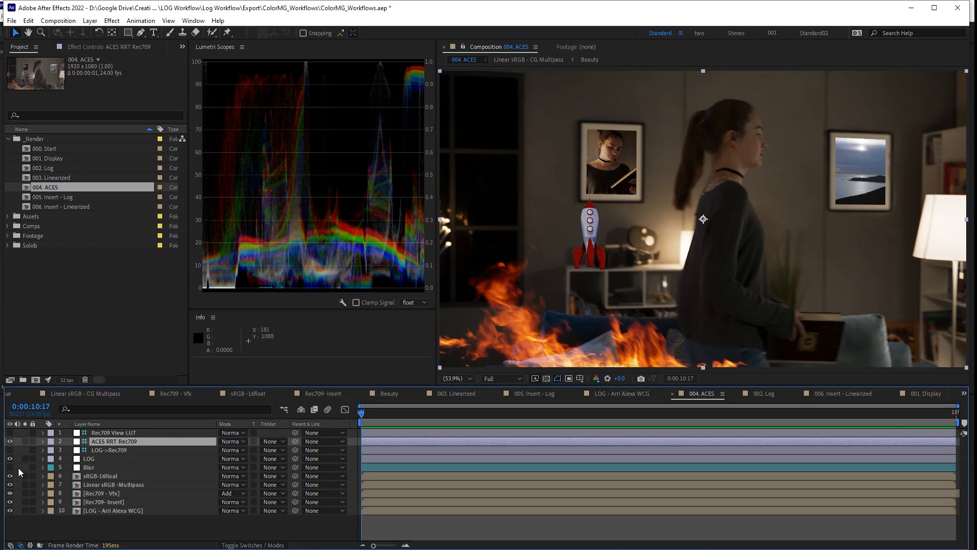
- Set the output space to ACES - ACEScct, then change it to ACES - ACES2065-1
{"action": "mouse_move", "coordinate": [156, 154]}
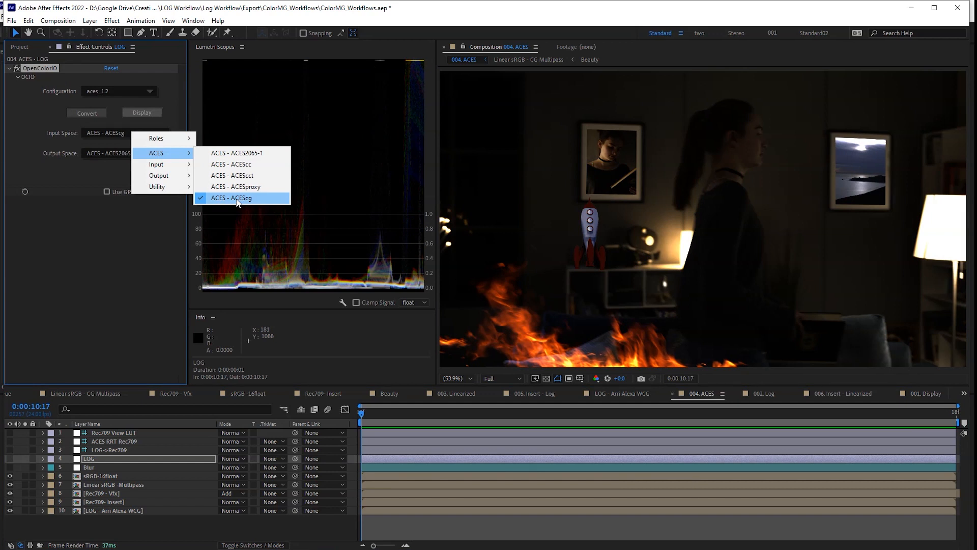
{"action": "left_click", "coordinate": [255, 175]}
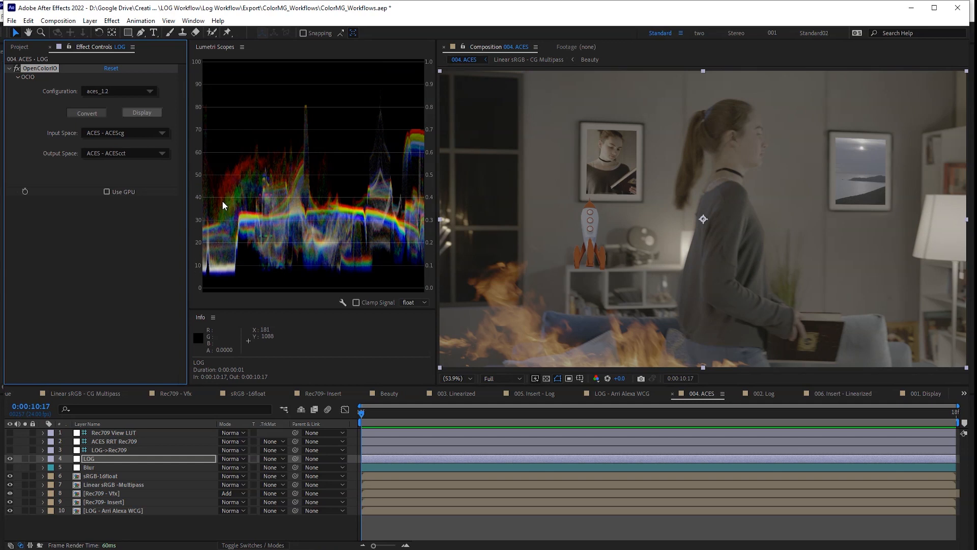
{"action": "left_click", "coordinate": [123, 152]}
{"action": "mouse_move", "coordinate": [152, 173]}
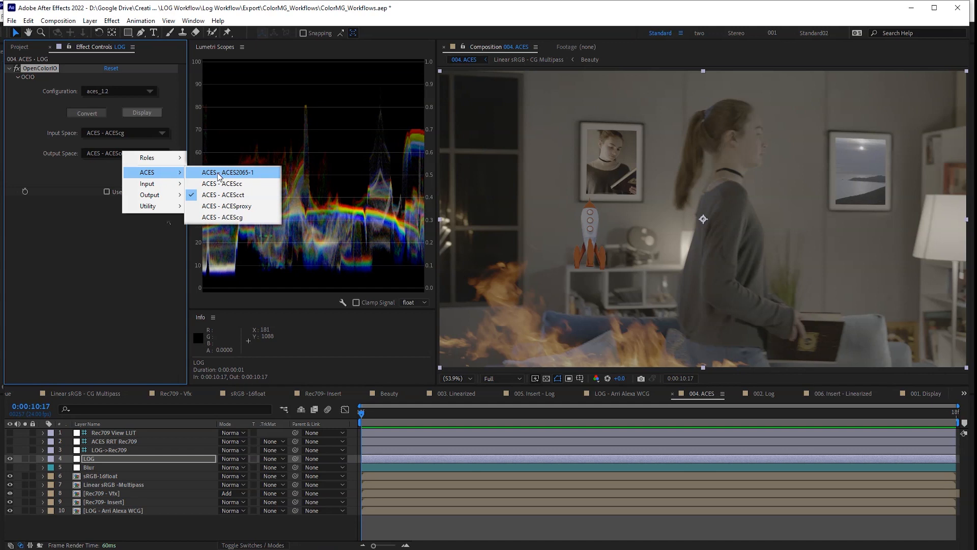
{"action": "left_click", "coordinate": [219, 173]}
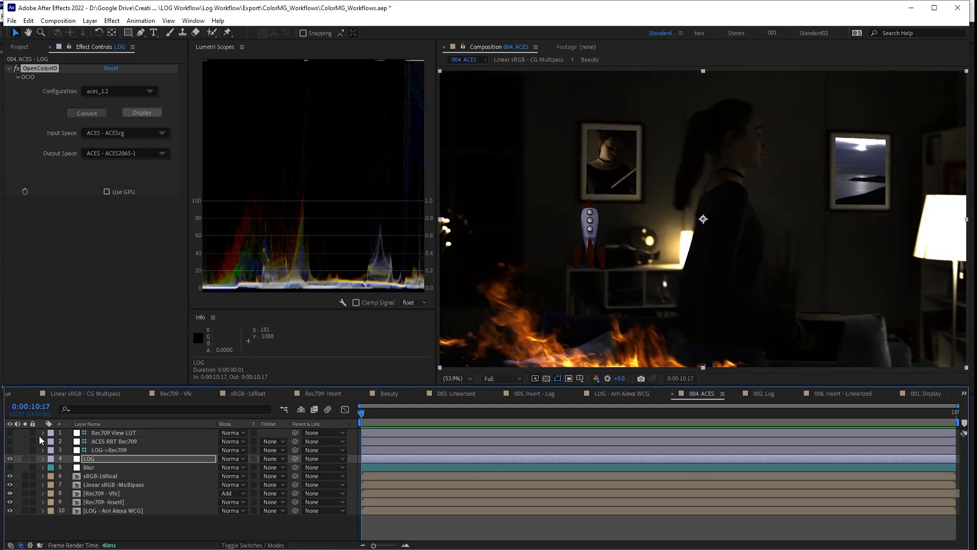
- Browse the camera input color spaces and close the list without changing anything
{"action": "left_click", "coordinate": [150, 134]}
{"action": "mouse_move", "coordinate": [176, 168]}
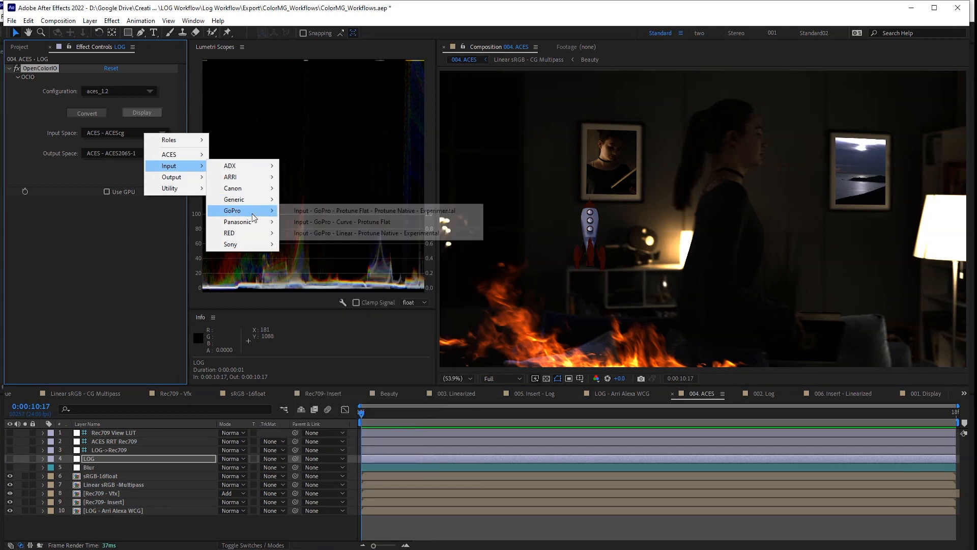
{"action": "mouse_move", "coordinate": [245, 232]}
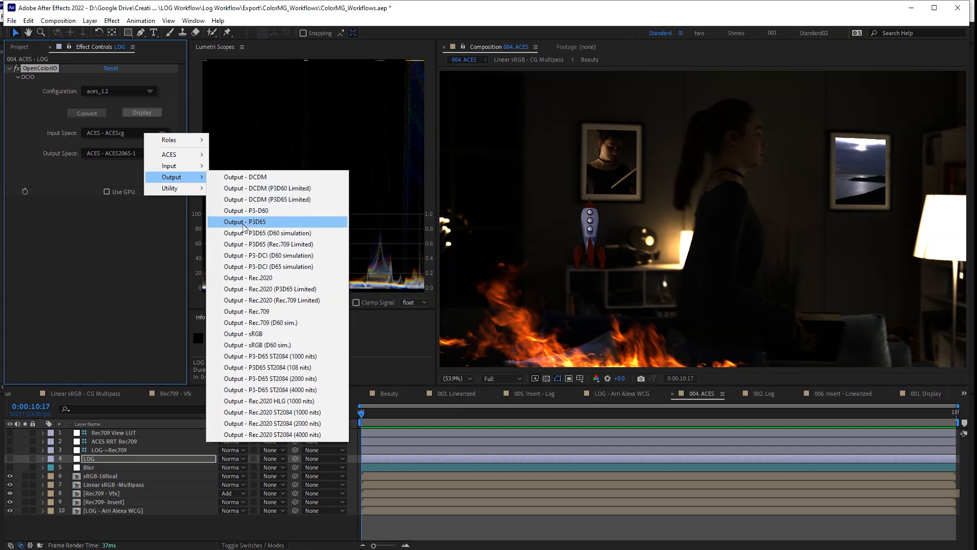
{"action": "left_click", "coordinate": [90, 237]}
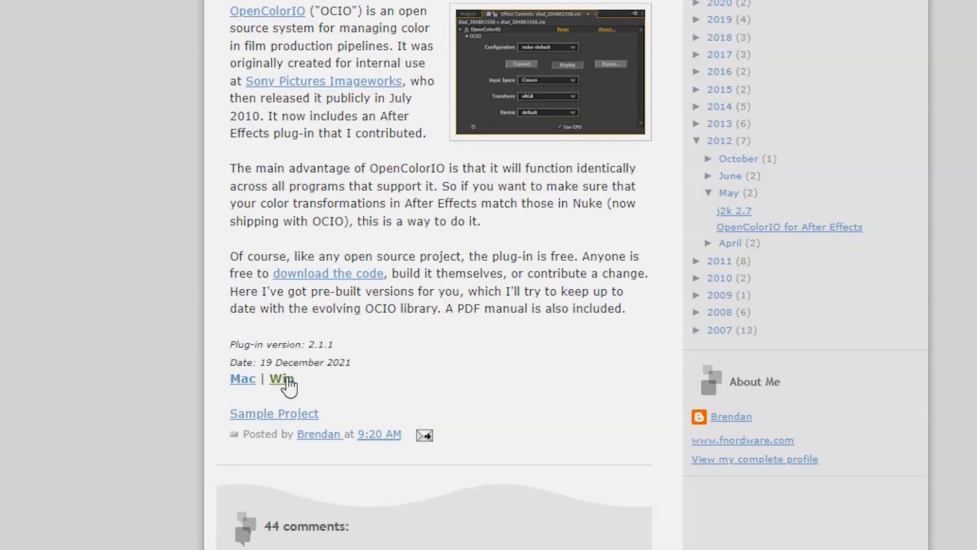
- Save the Windows OpenColorIO 2.1.1 plug-in, then view Sony camera input spaces in another project
{"action": "left_click", "coordinate": [282, 377]}
{"action": "left_click", "coordinate": [649, 379]}
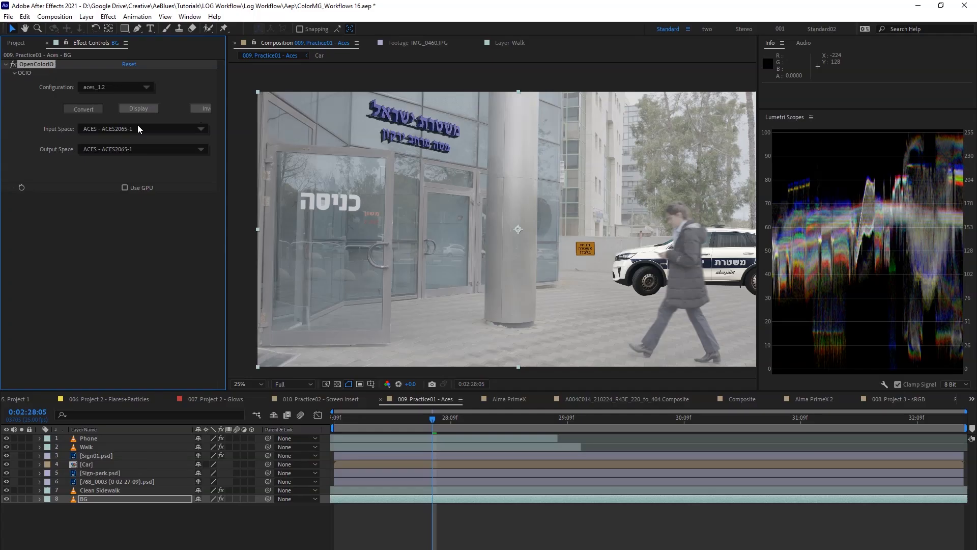
{"action": "left_click", "coordinate": [135, 127]}
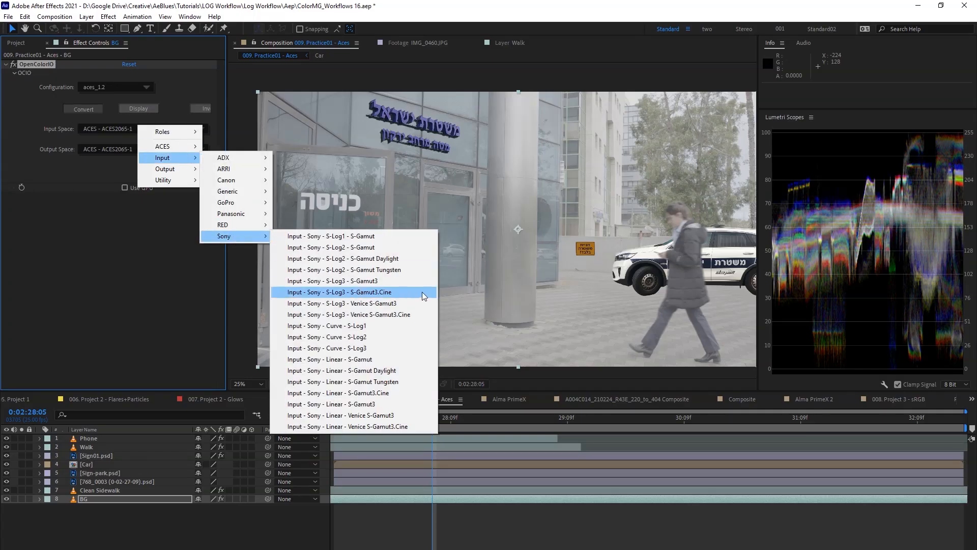